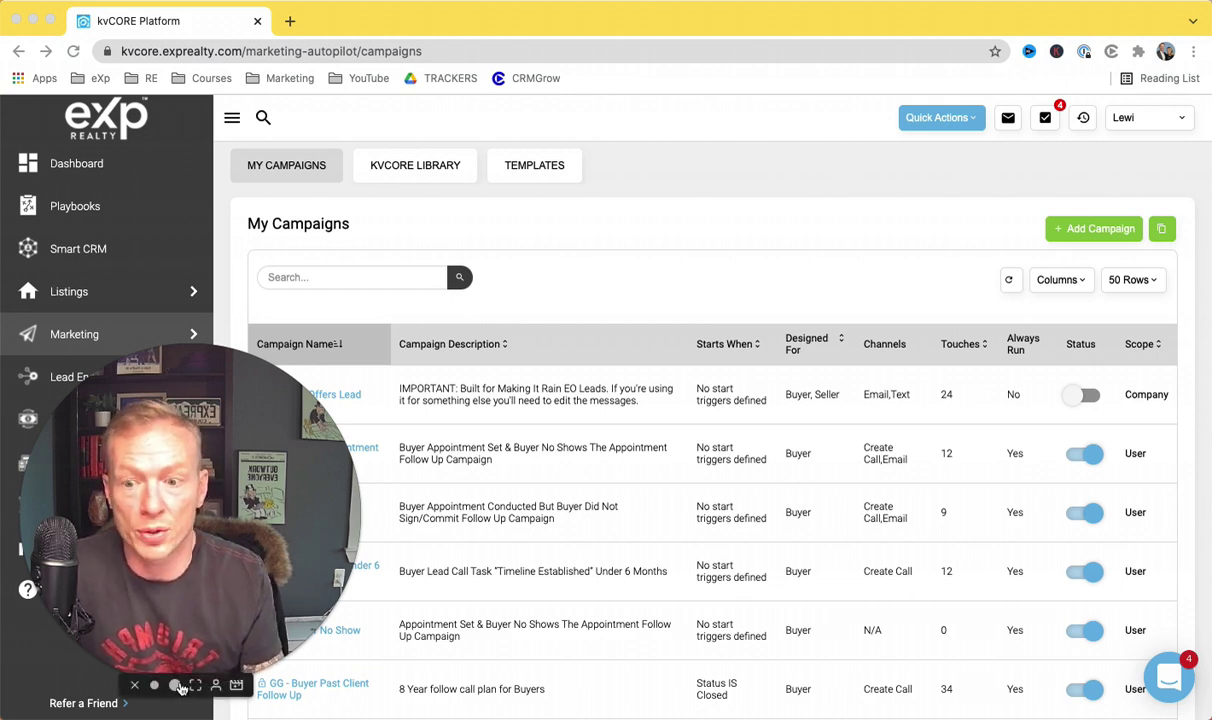
# Step: Start a new campaign from the campaigns page to open the Add New Campaign dialog
pyautogui.click(175, 686)
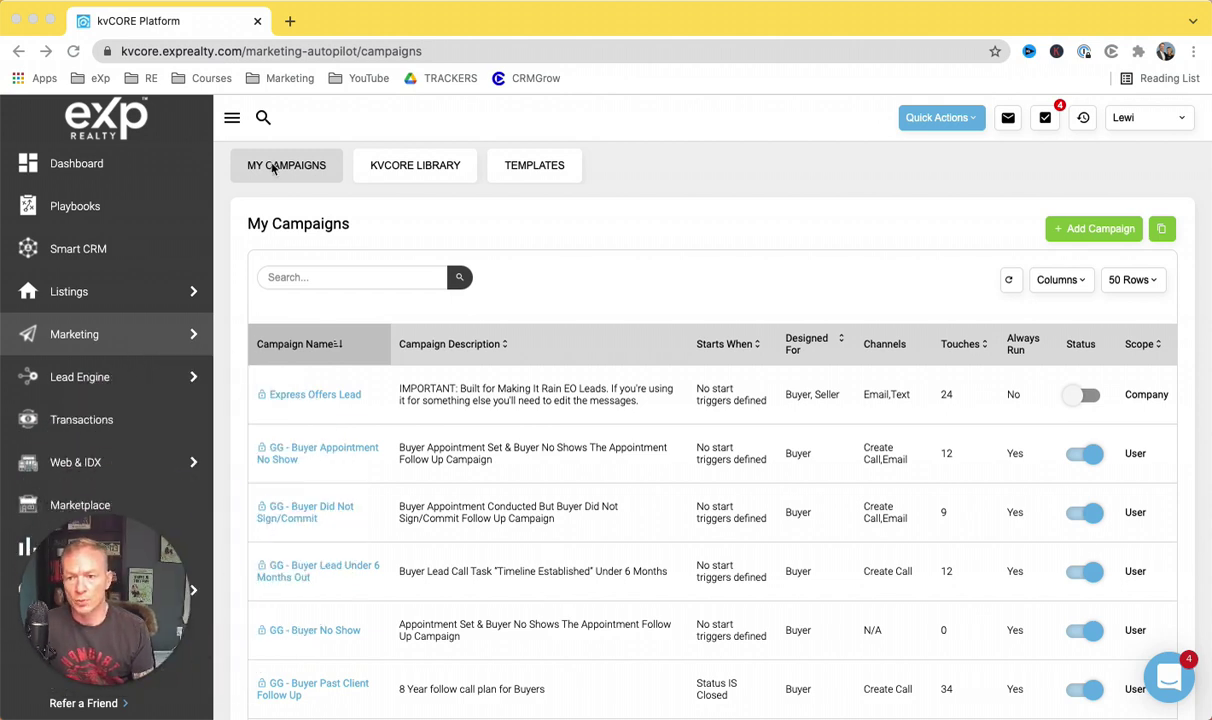
pyautogui.click(143, 343)
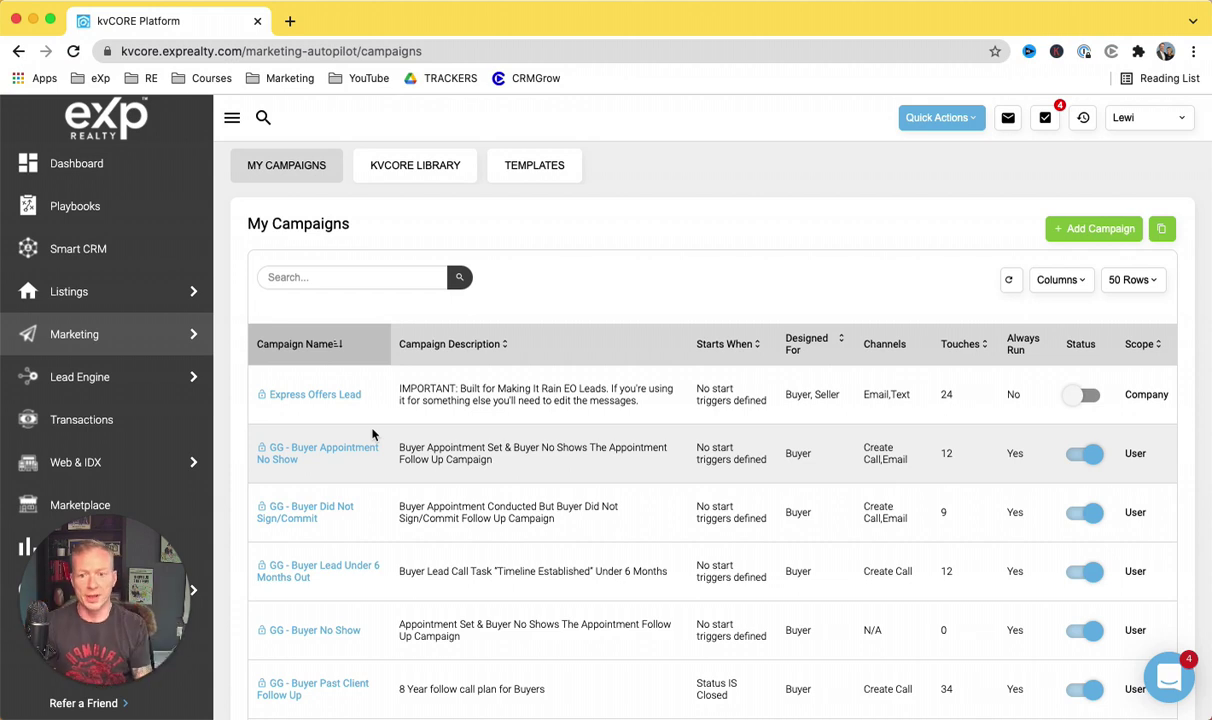
pyautogui.click(1068, 233)
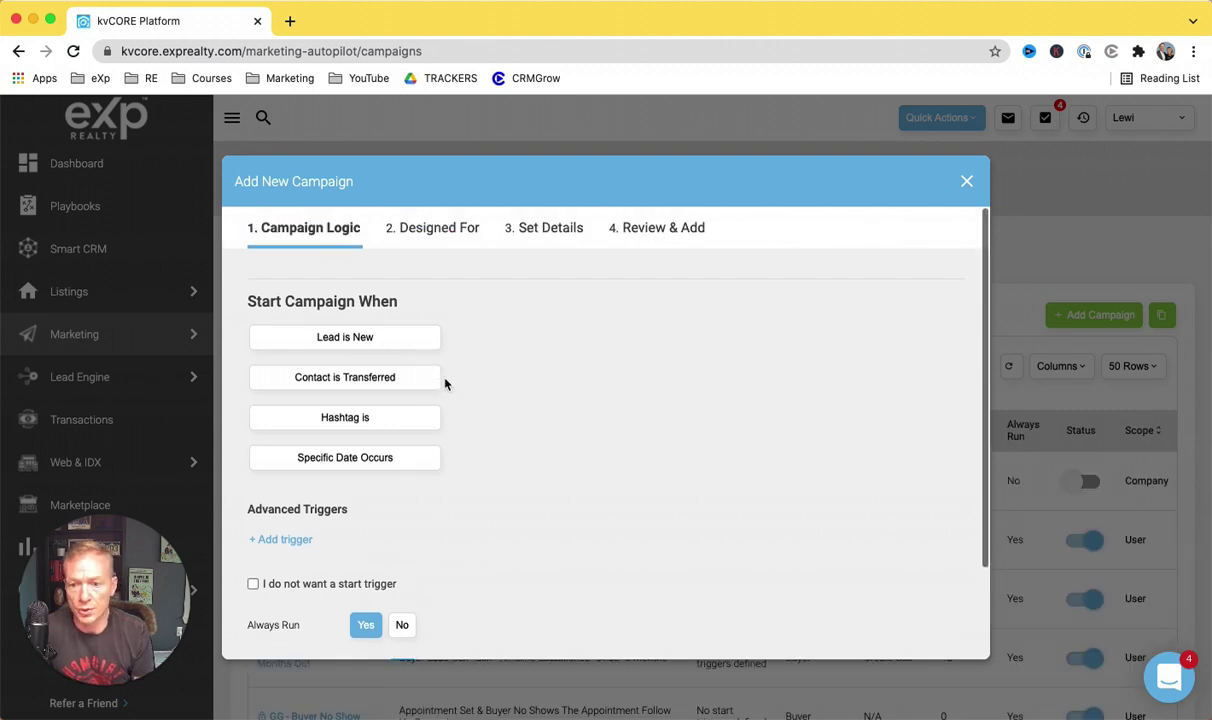
pyautogui.scroll(-3, 600, 484)
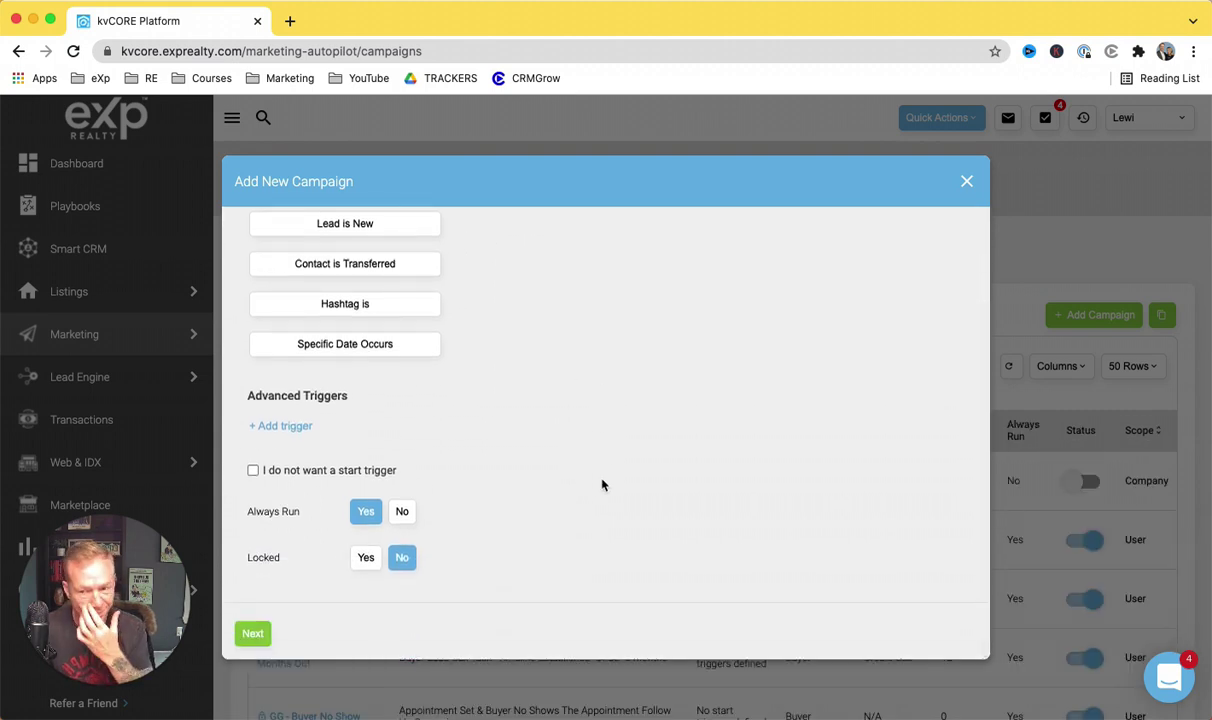
pyautogui.scroll(3, 602, 485)
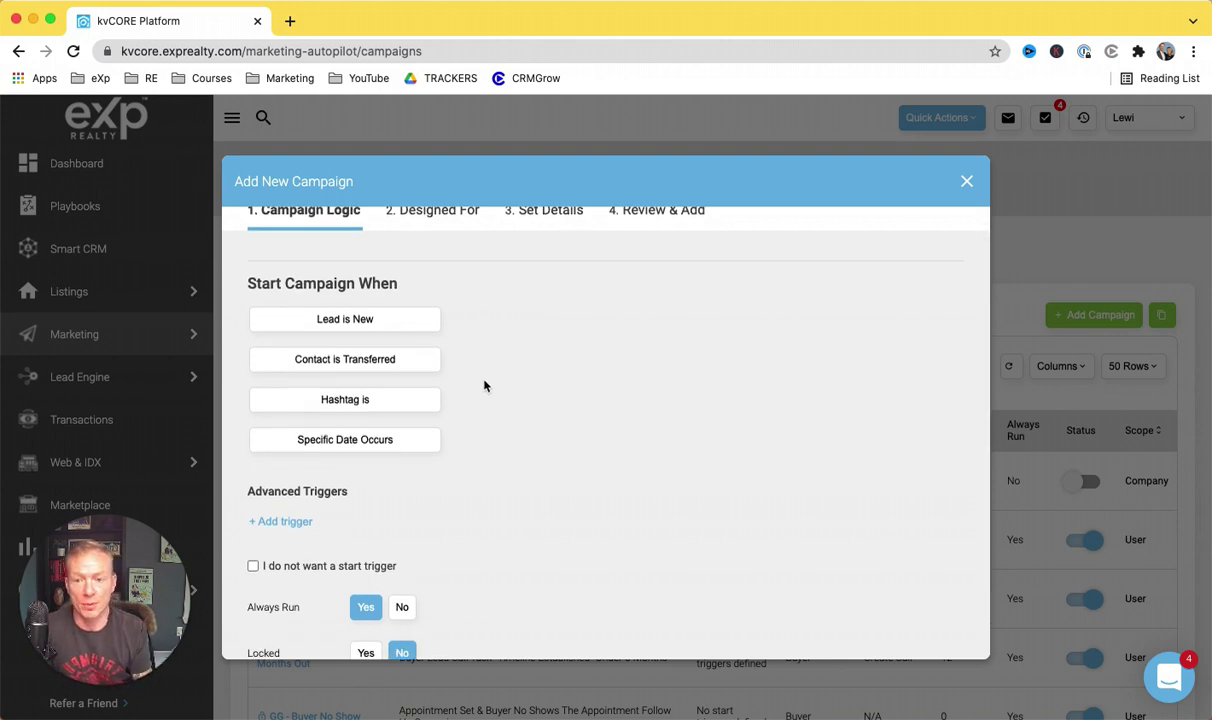
# Step: Try the Lead is New, Contact is Transferred and Hashtag is triggers, then add a blank advanced trigger
pyautogui.click(376, 320)
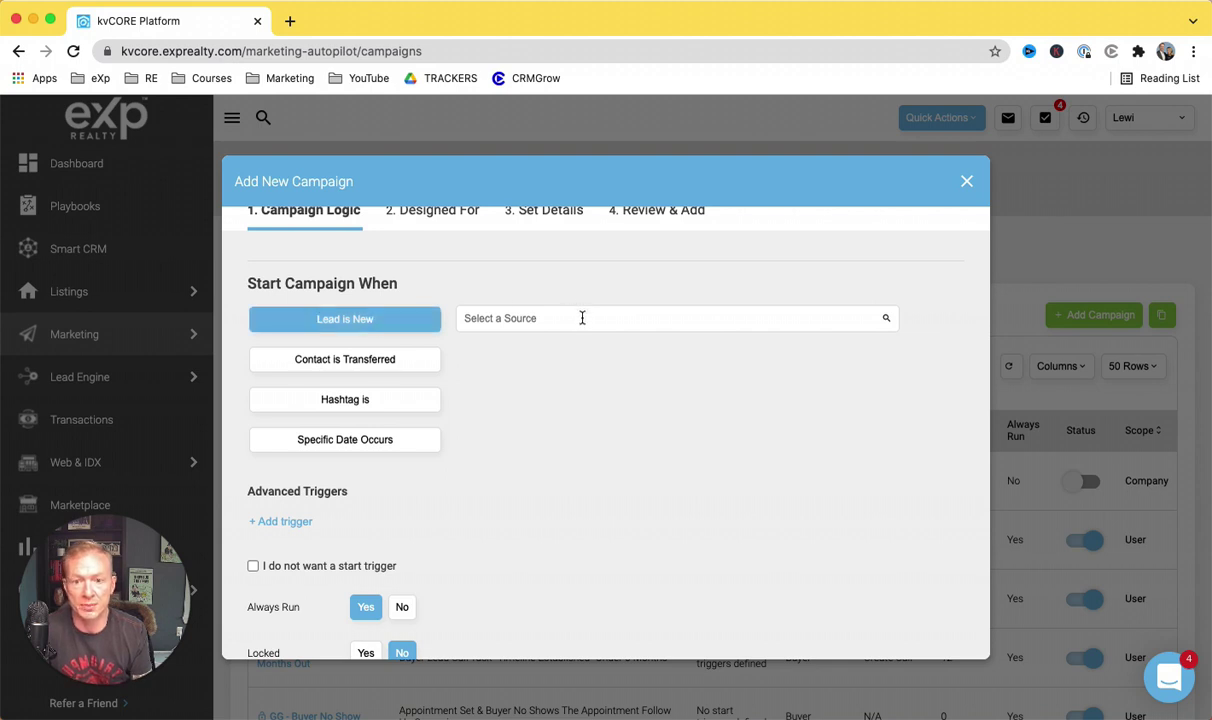
pyautogui.click(579, 318)
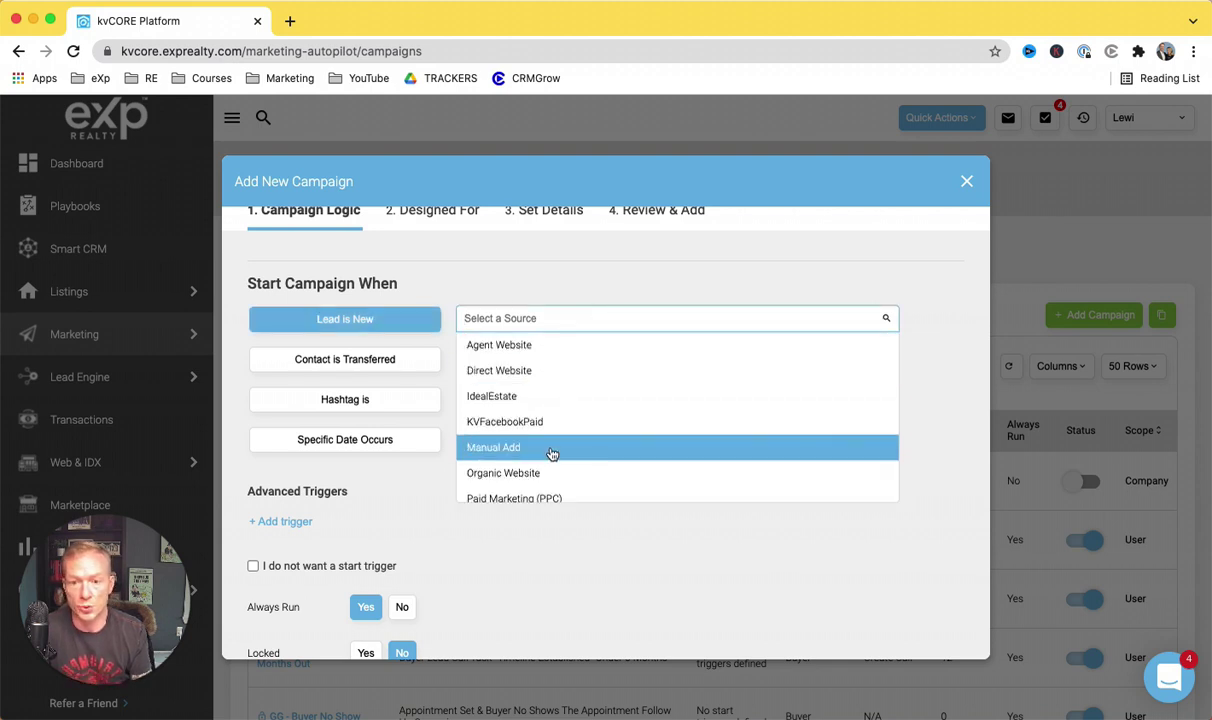
pyautogui.scroll(-5, 551, 452)
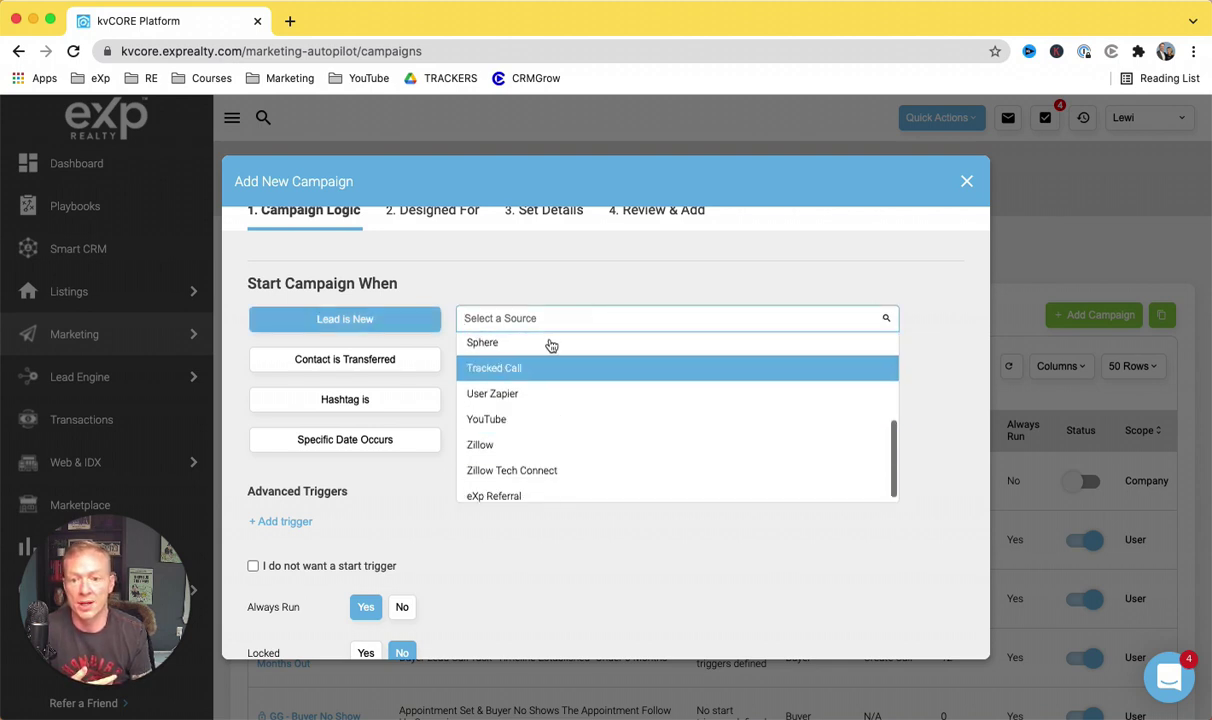
pyautogui.click(569, 287)
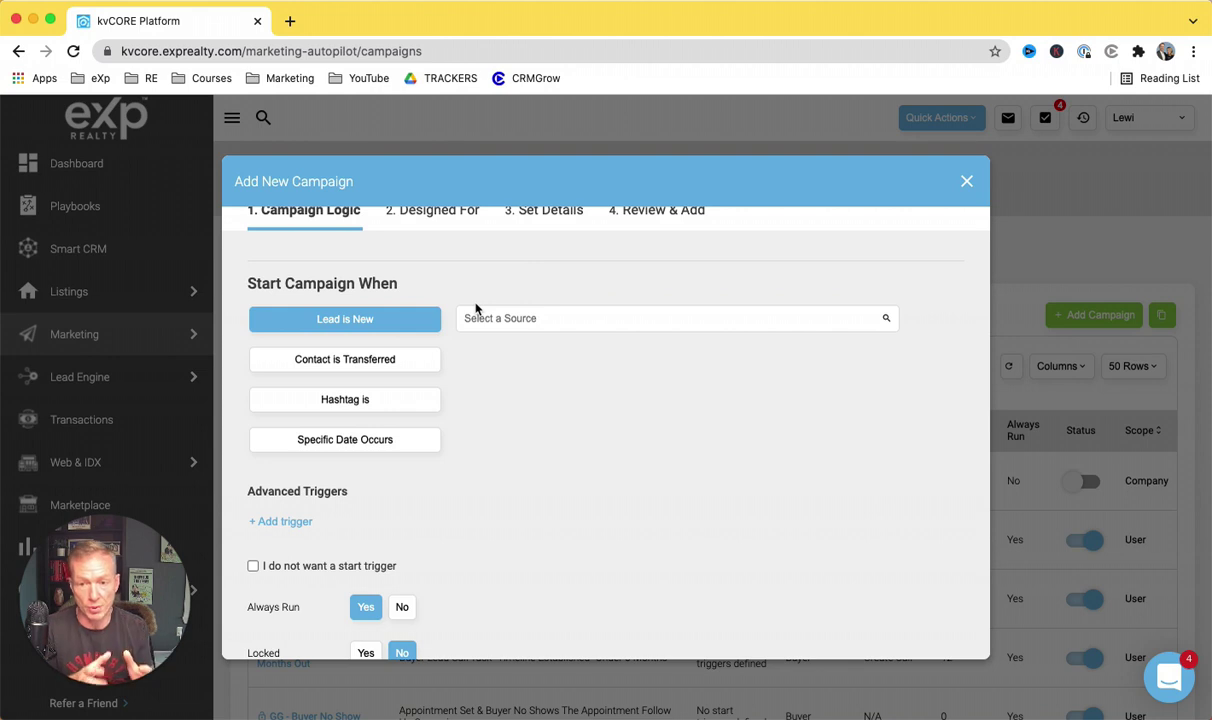
pyautogui.click(390, 362)
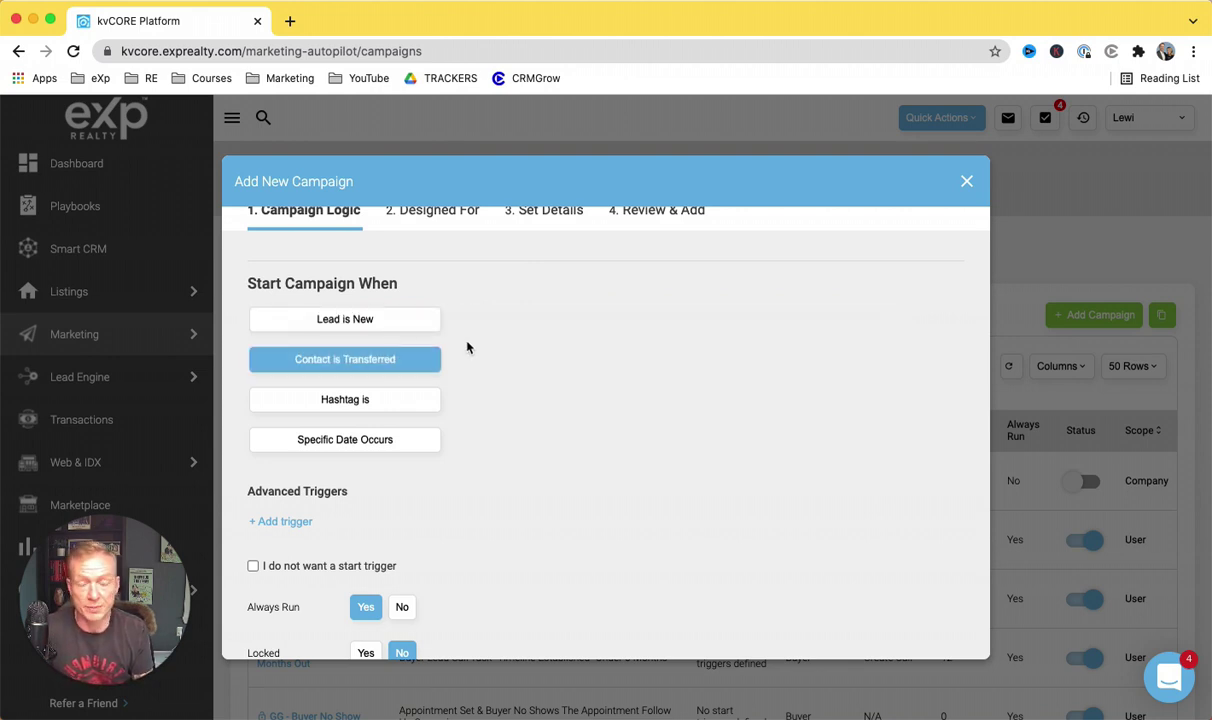
pyautogui.click(407, 401)
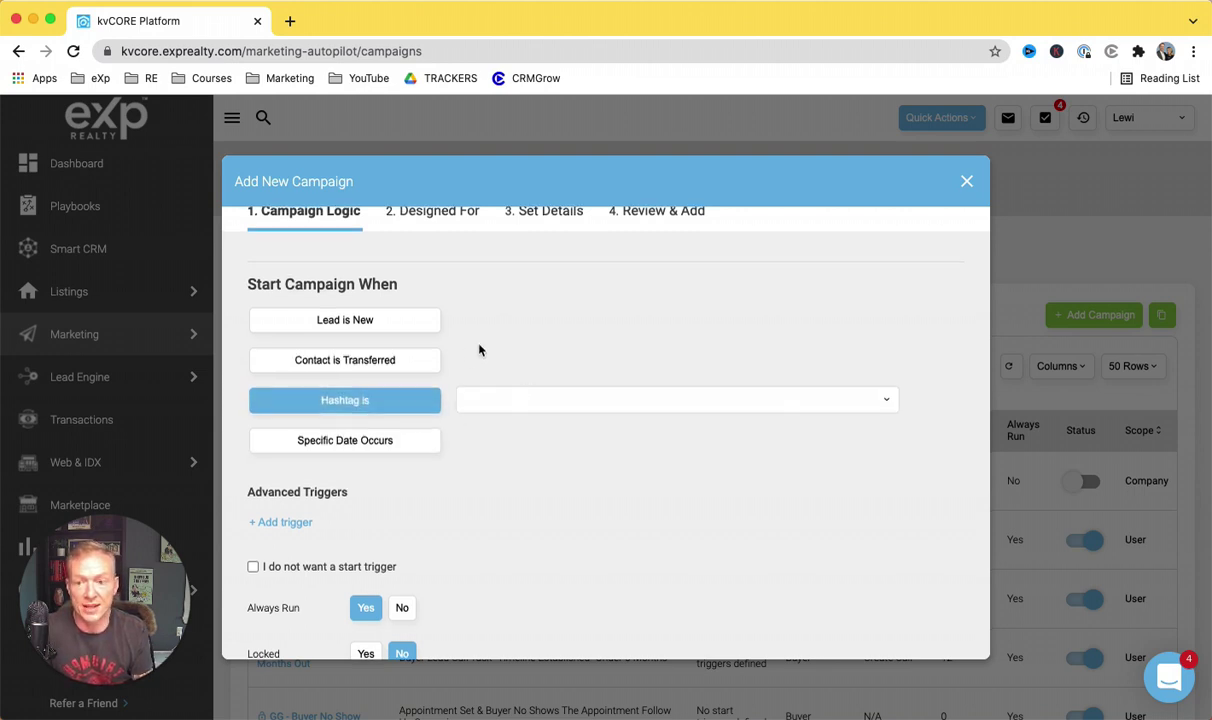
pyautogui.scroll(1, 479, 349)
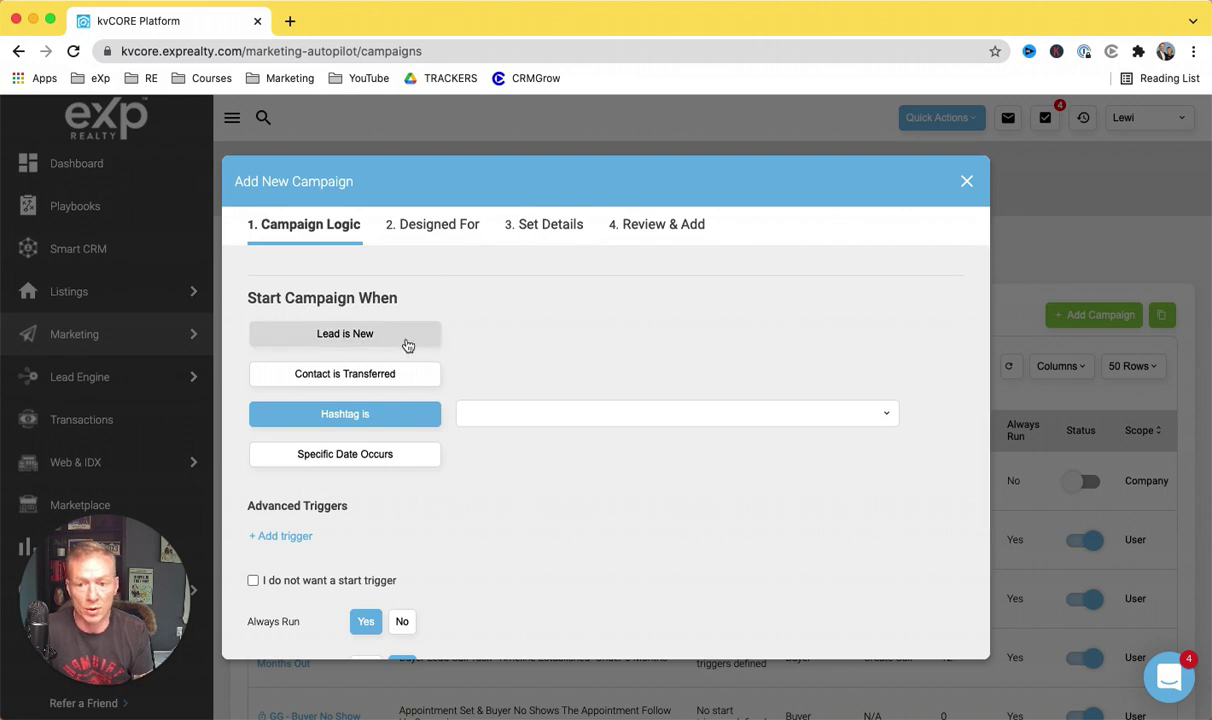
pyautogui.click(285, 537)
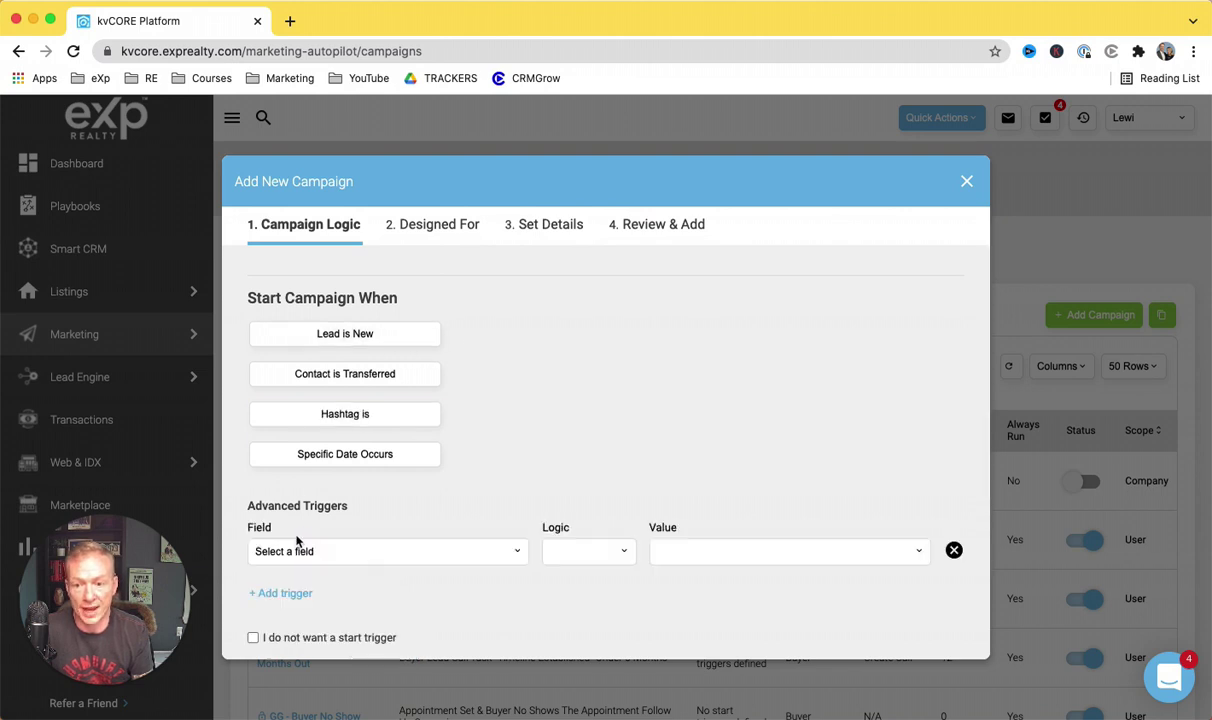
# Step: Set the advanced trigger field to Status and browse its values without picking one
pyautogui.click(448, 550)
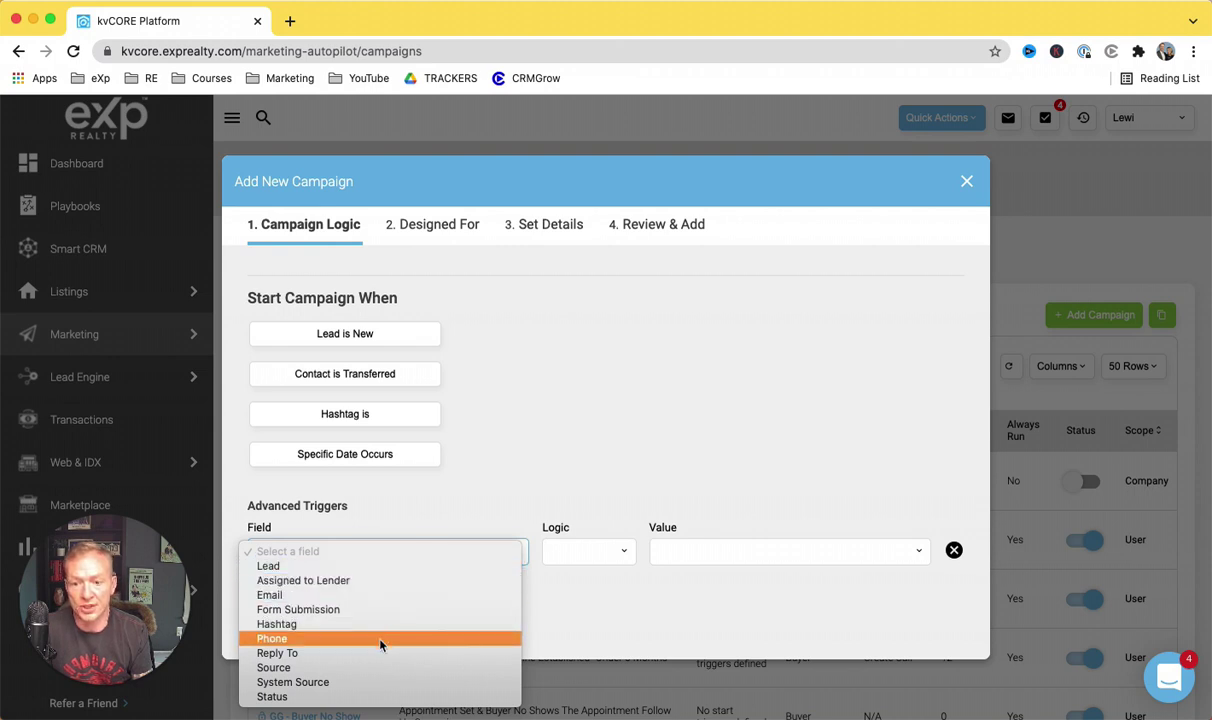
pyautogui.click(368, 697)
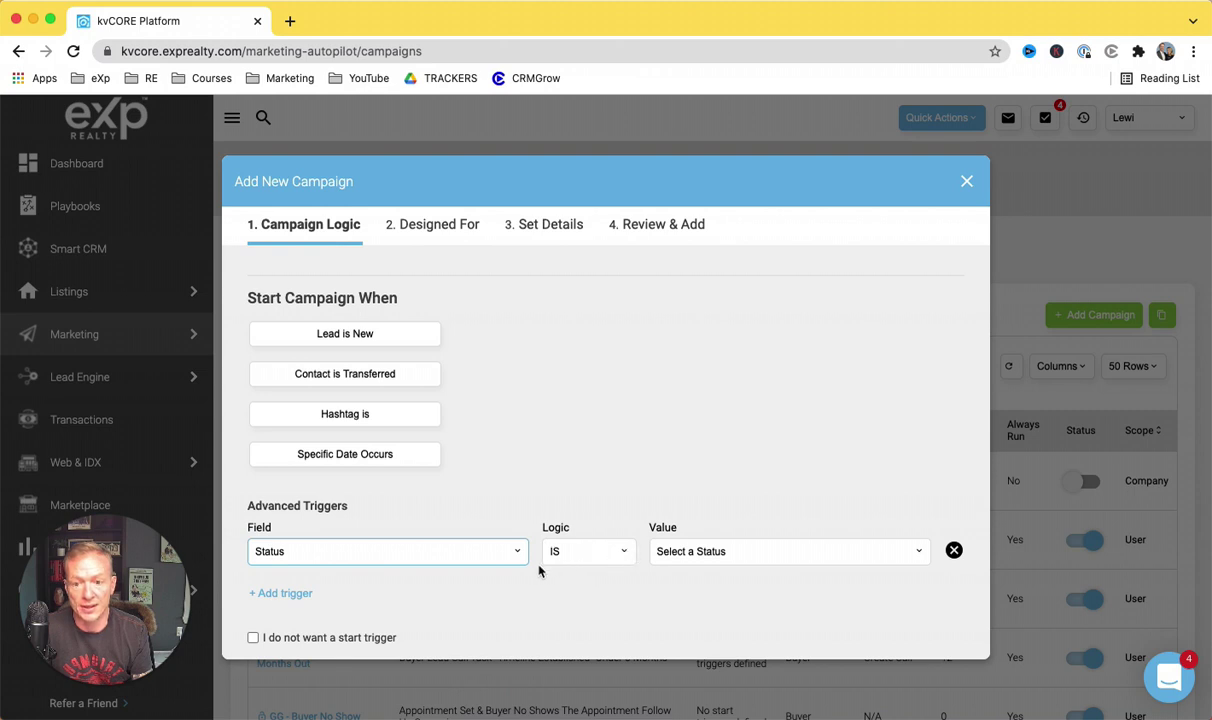
pyautogui.click(730, 551)
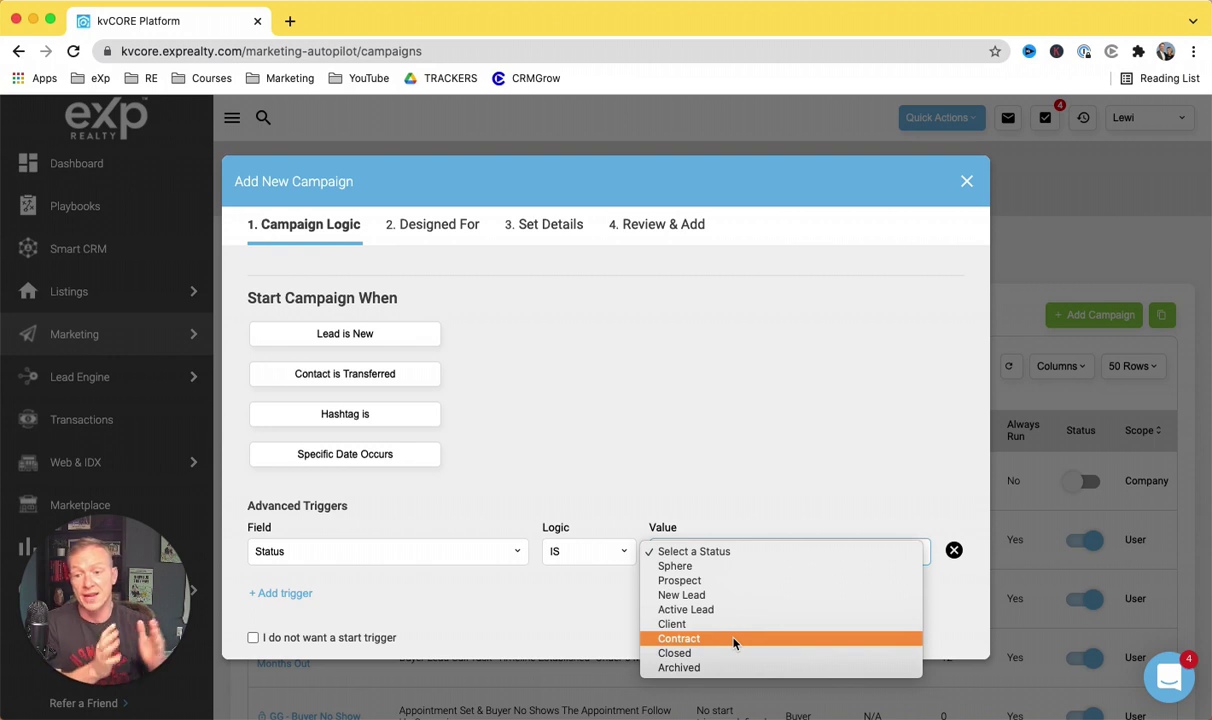
pyautogui.click(695, 516)
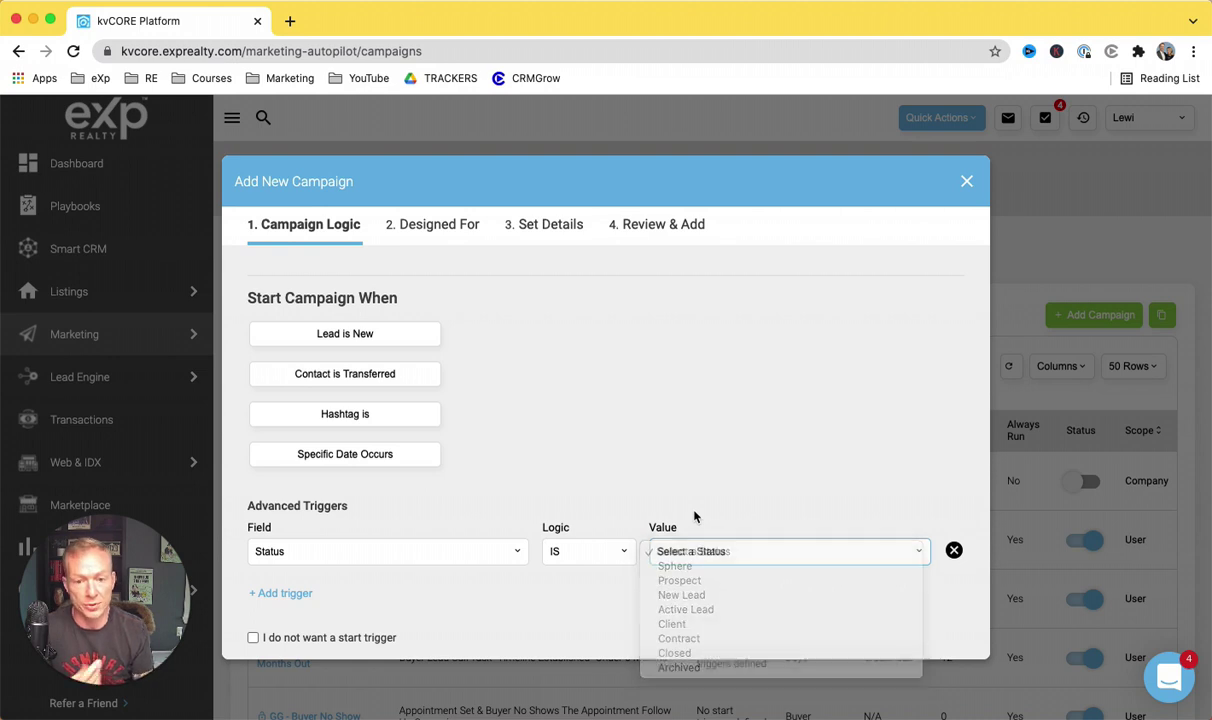
pyautogui.scroll(-1, 500, 530)
pyautogui.scroll(1, 500, 530)
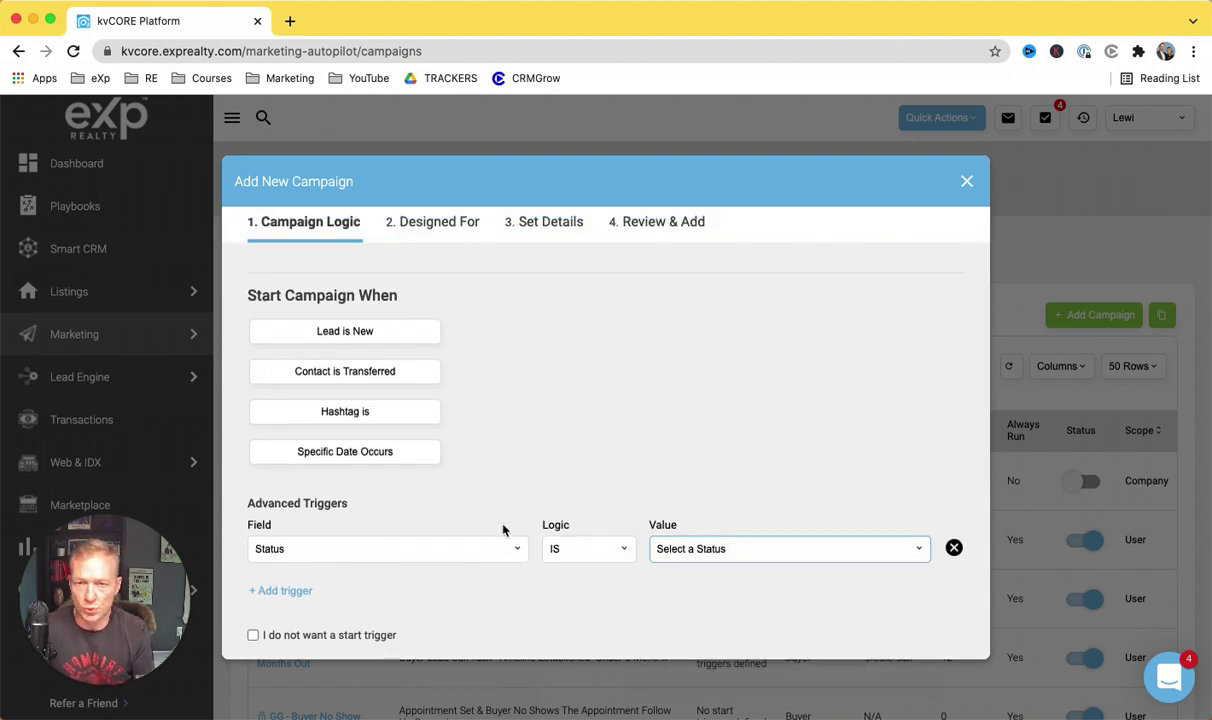
pyautogui.scroll(-4, 503, 530)
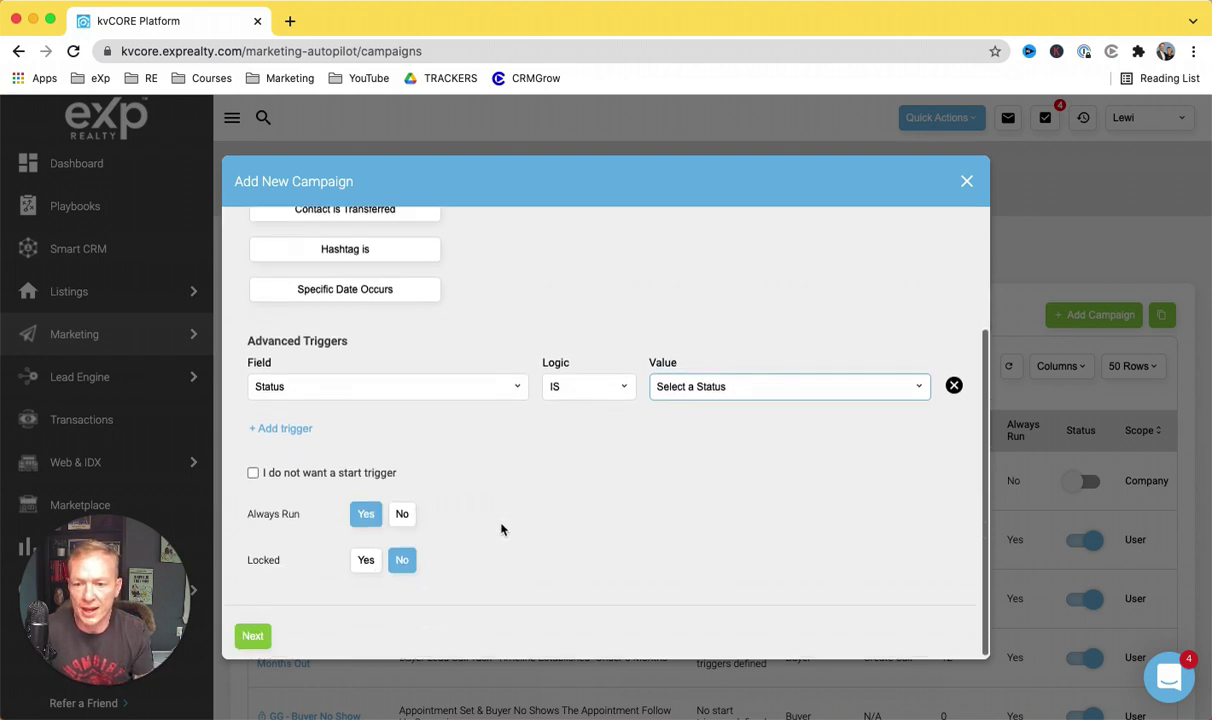
# Step: Choose 'I do not want a start trigger', keep Always Run Yes and Locked No, and continue
pyautogui.click(253, 472)
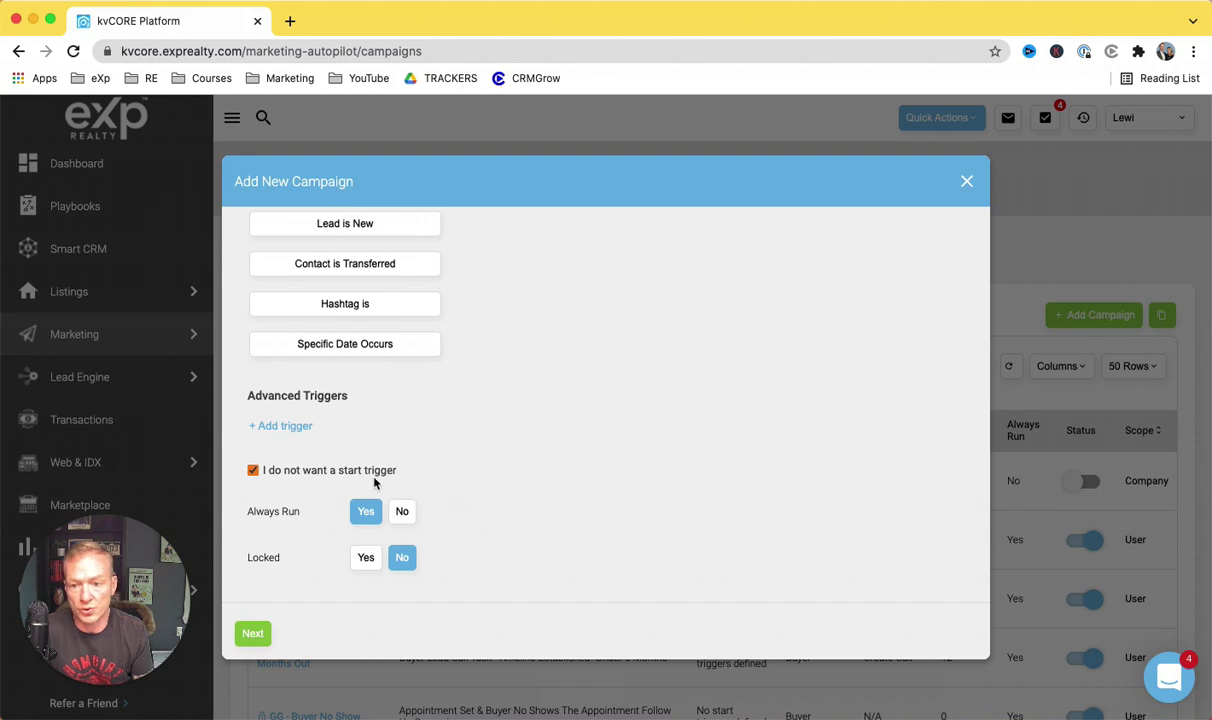
pyautogui.click(364, 511)
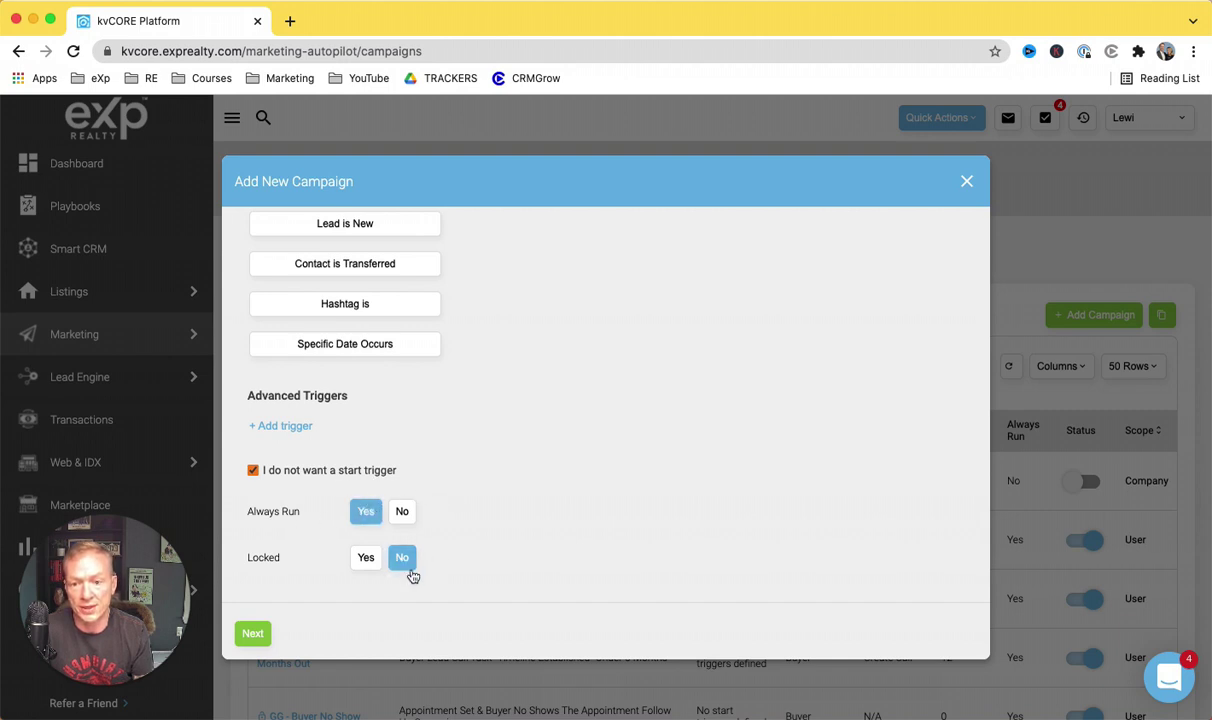
pyautogui.scroll(3, 409, 574)
pyautogui.scroll(-2, 409, 574)
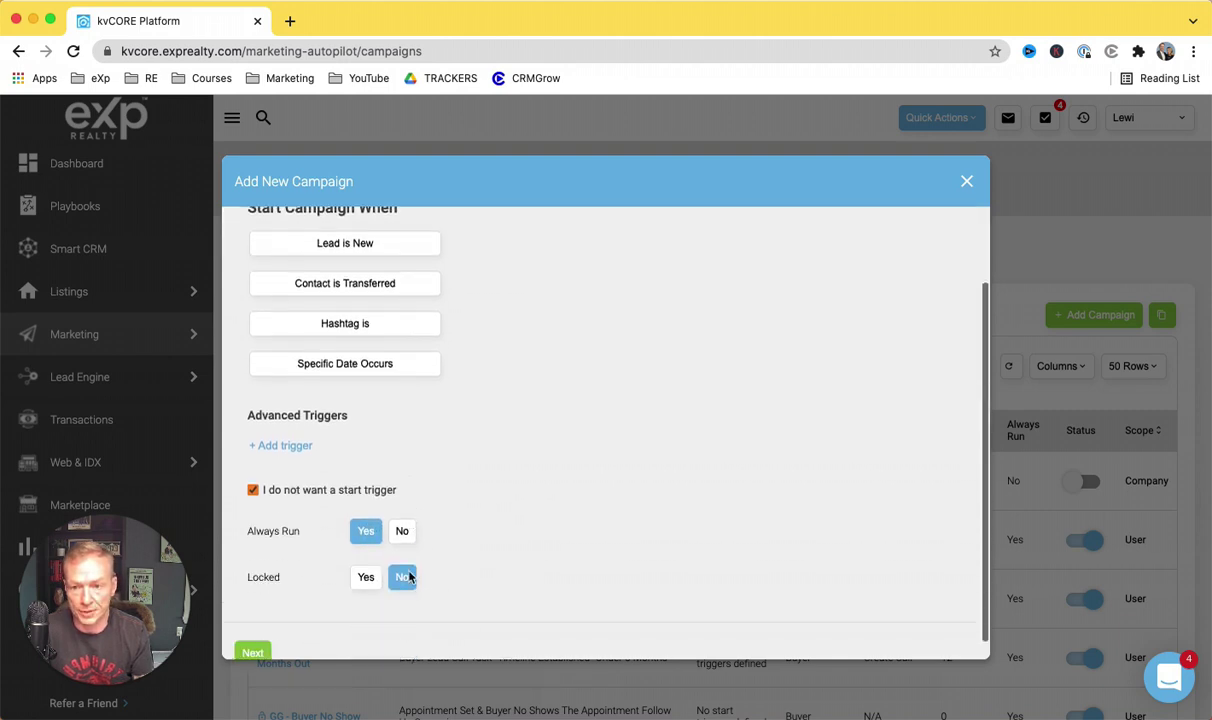
pyautogui.scroll(-1, 409, 577)
pyautogui.click(252, 633)
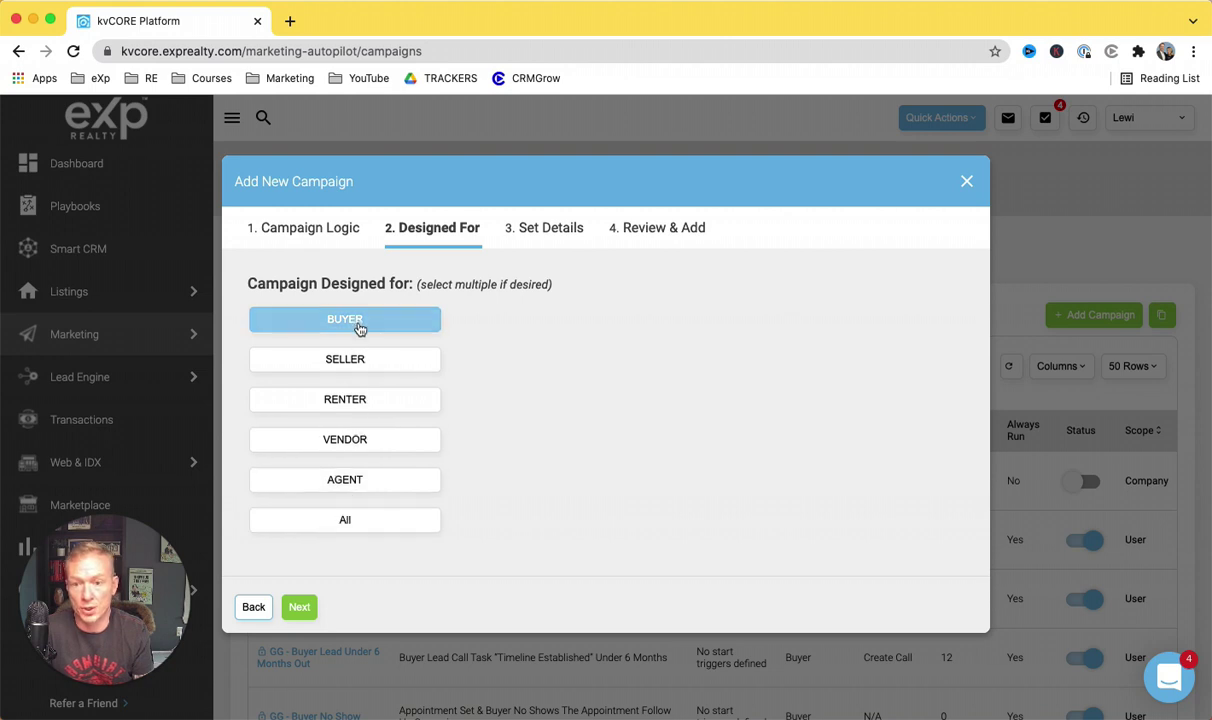
# Step: Name the draft 'Buyer No Show' with description 'This is made for buyers who no show for 1 year drip'
pyautogui.click(300, 608)
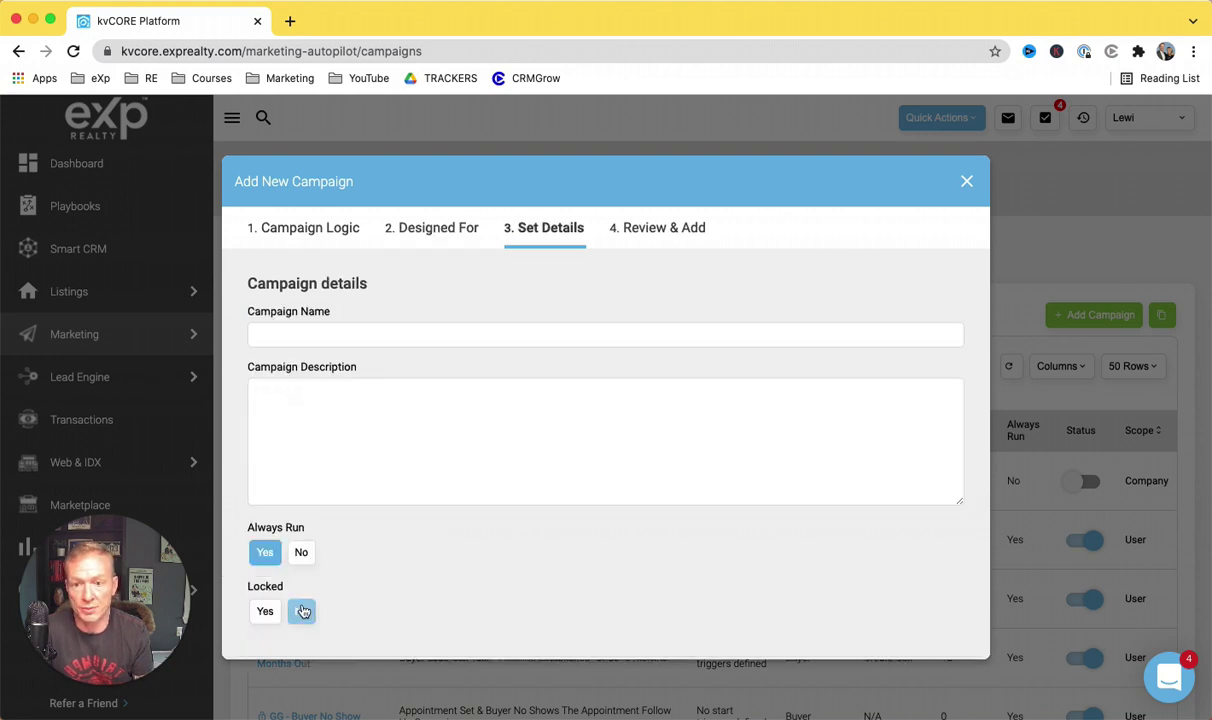
pyautogui.click(413, 340)
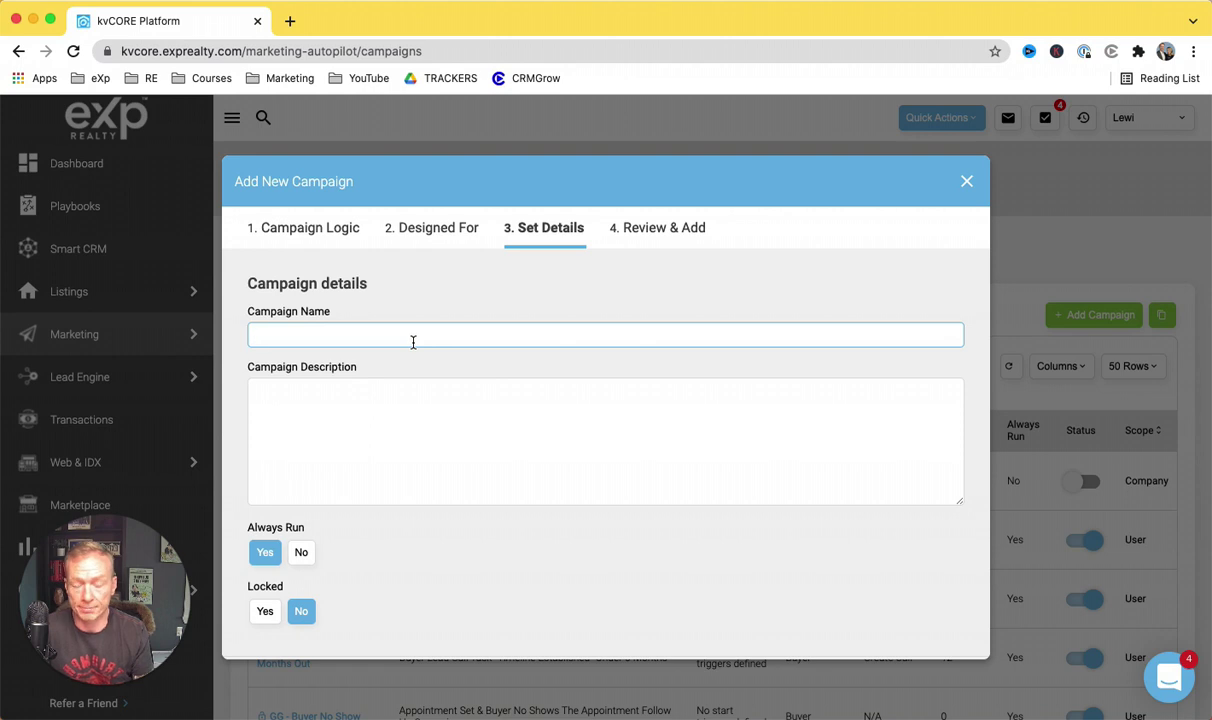
pyautogui.write('Buyer No Show')
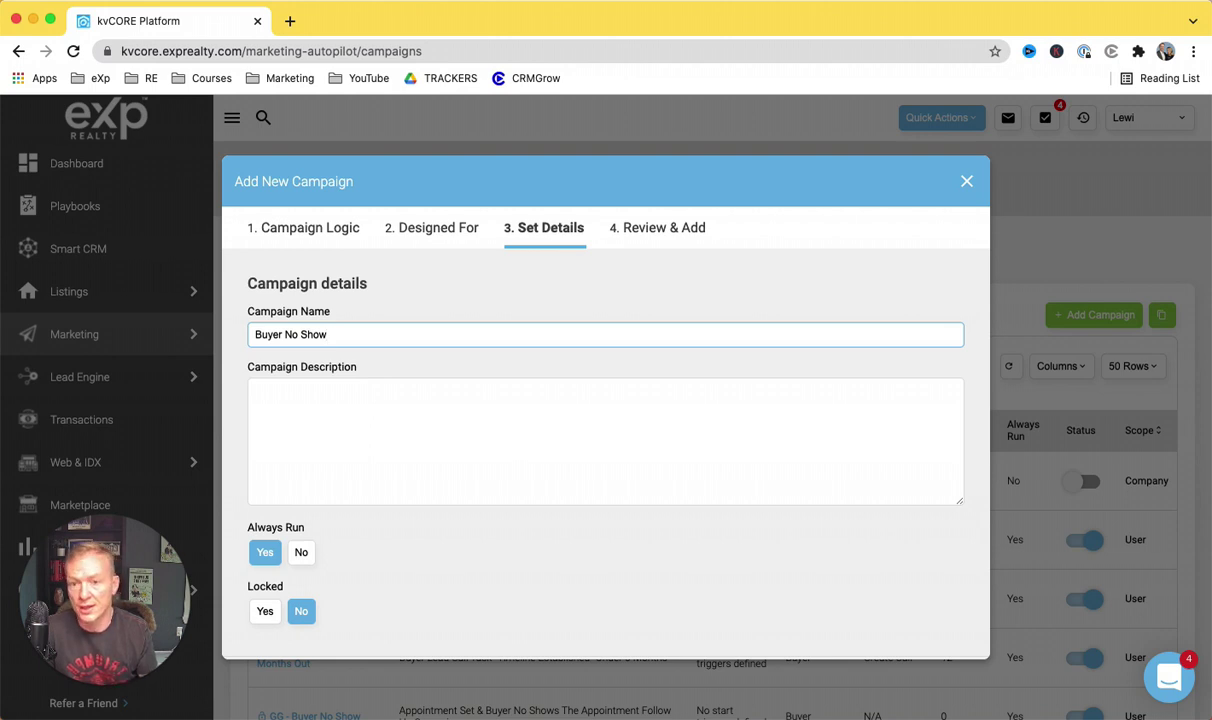
pyautogui.click(471, 431)
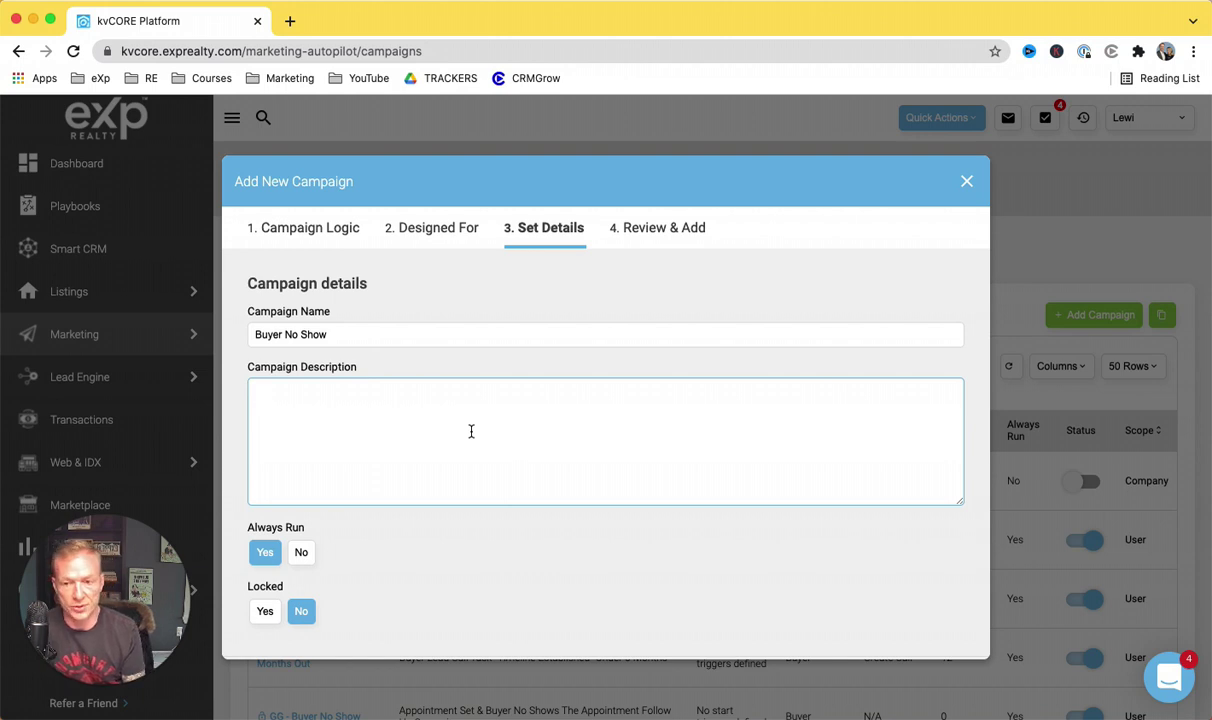
pyautogui.write('This is made')
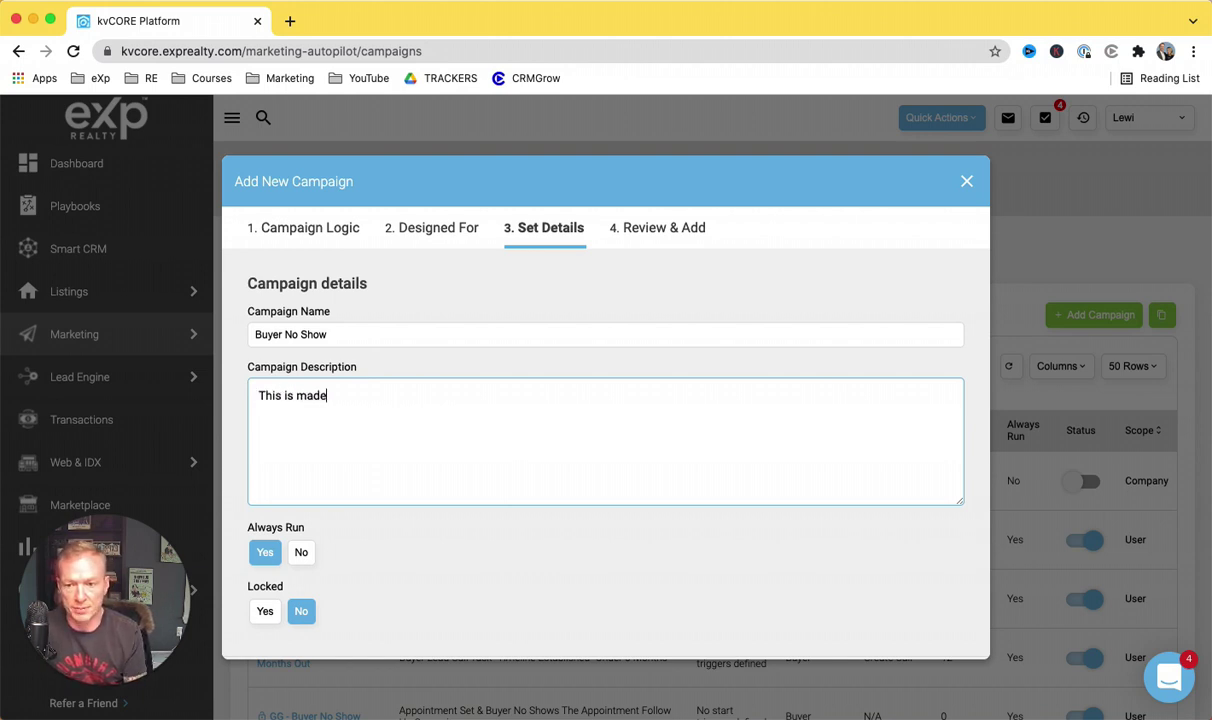
pyautogui.write(' for buyers who')
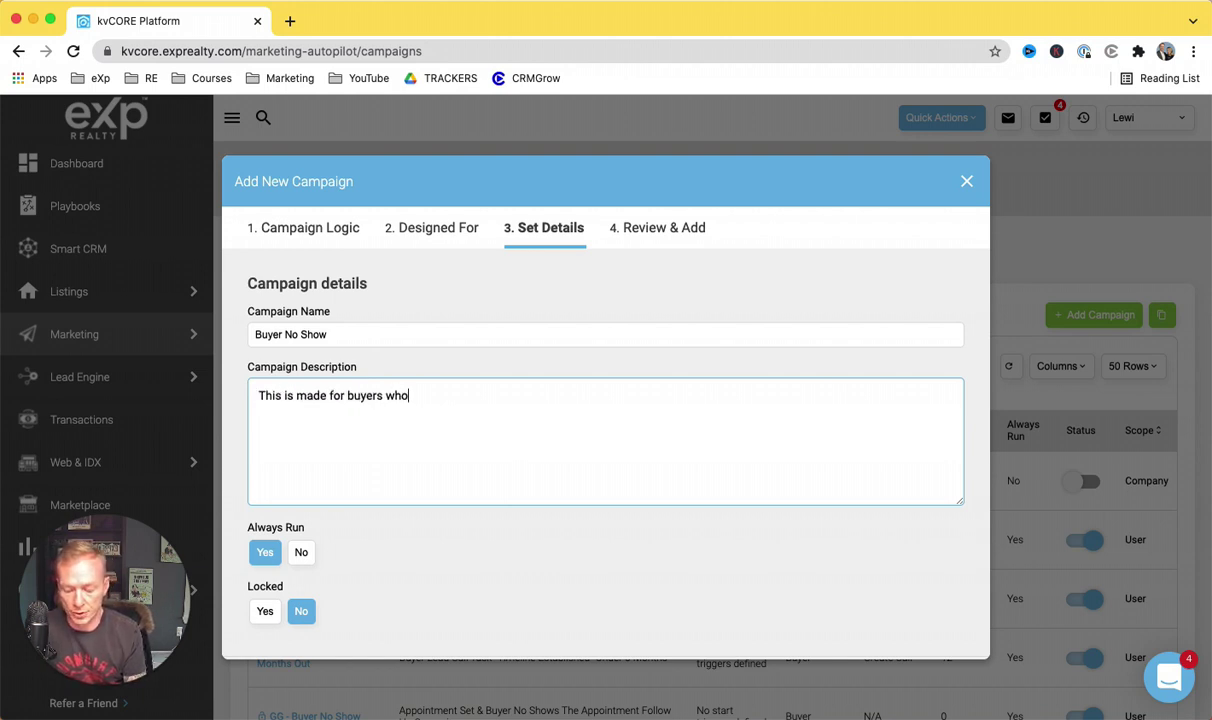
pyautogui.write(' no show for ')
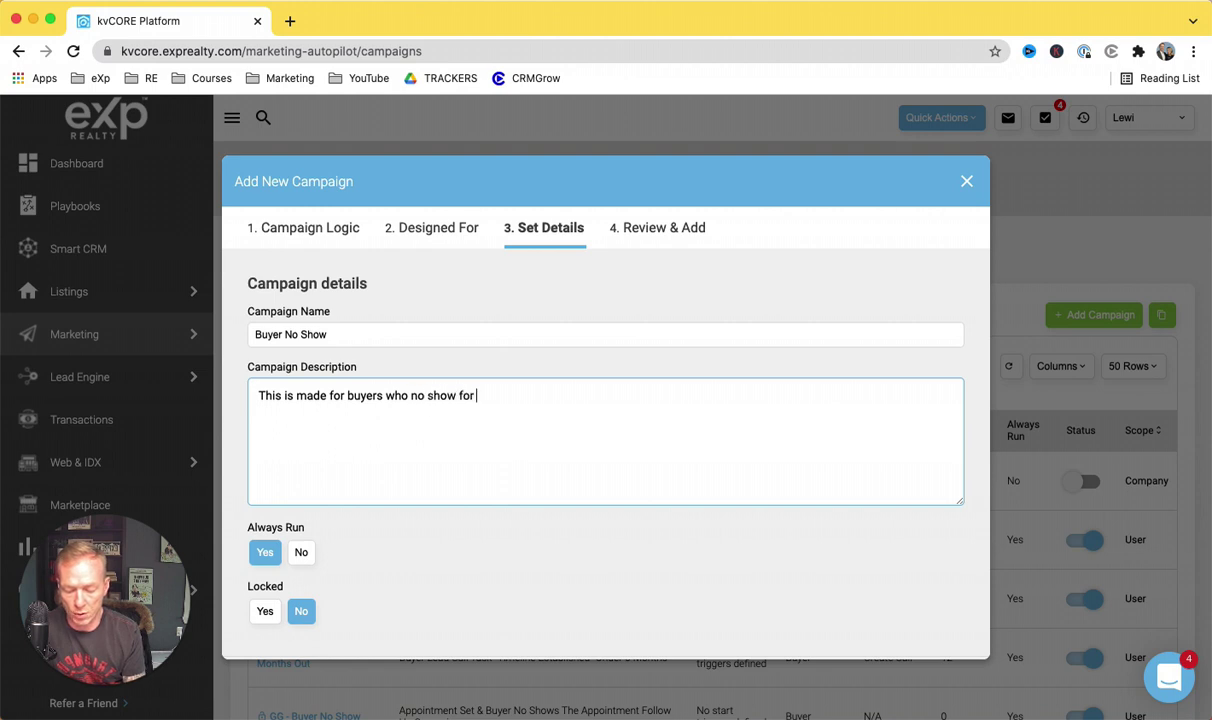
pyautogui.write('1 year')
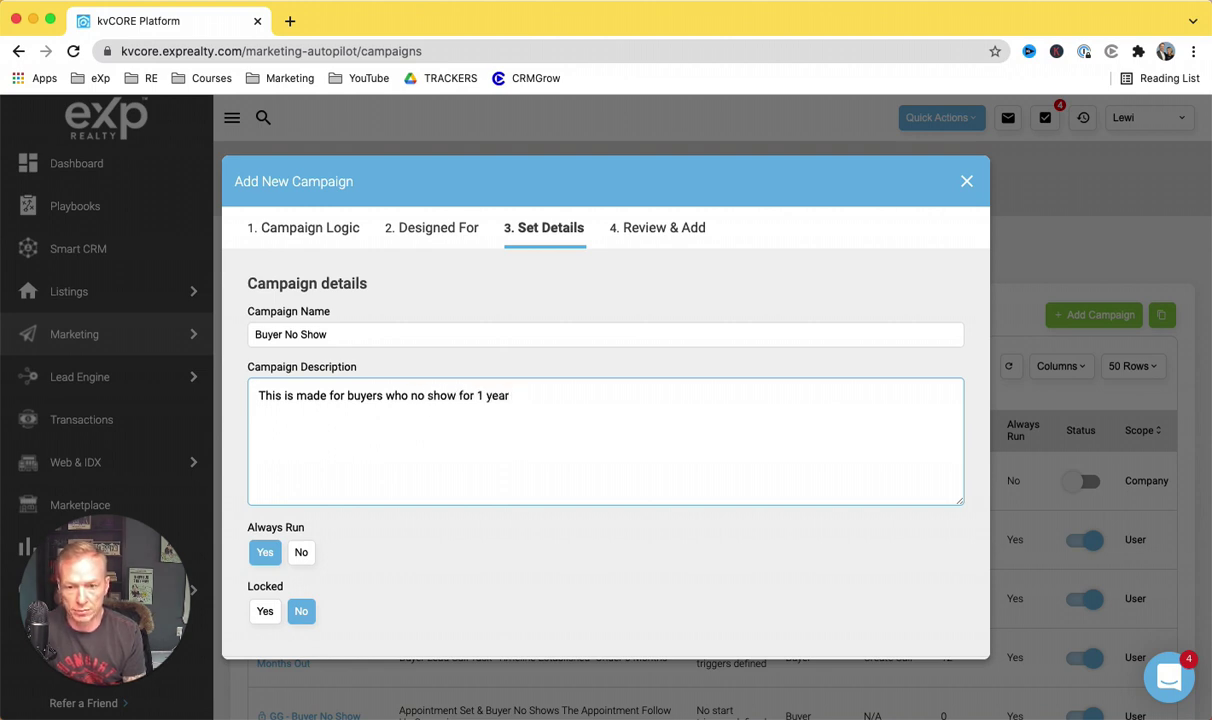
pyautogui.write(' drip')
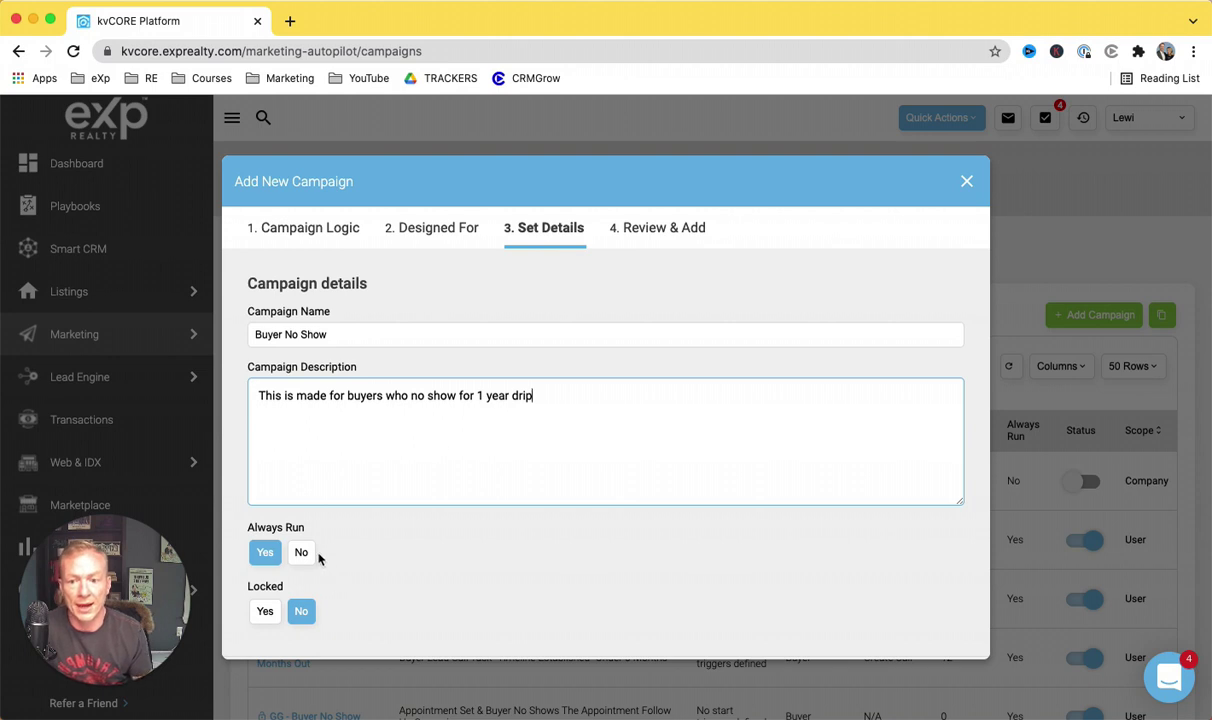
# Step: Discard the draft from the Review step and open the existing GG - Buyer No Show campaign
pyautogui.scroll(-2, 320, 545)
pyautogui.click(298, 634)
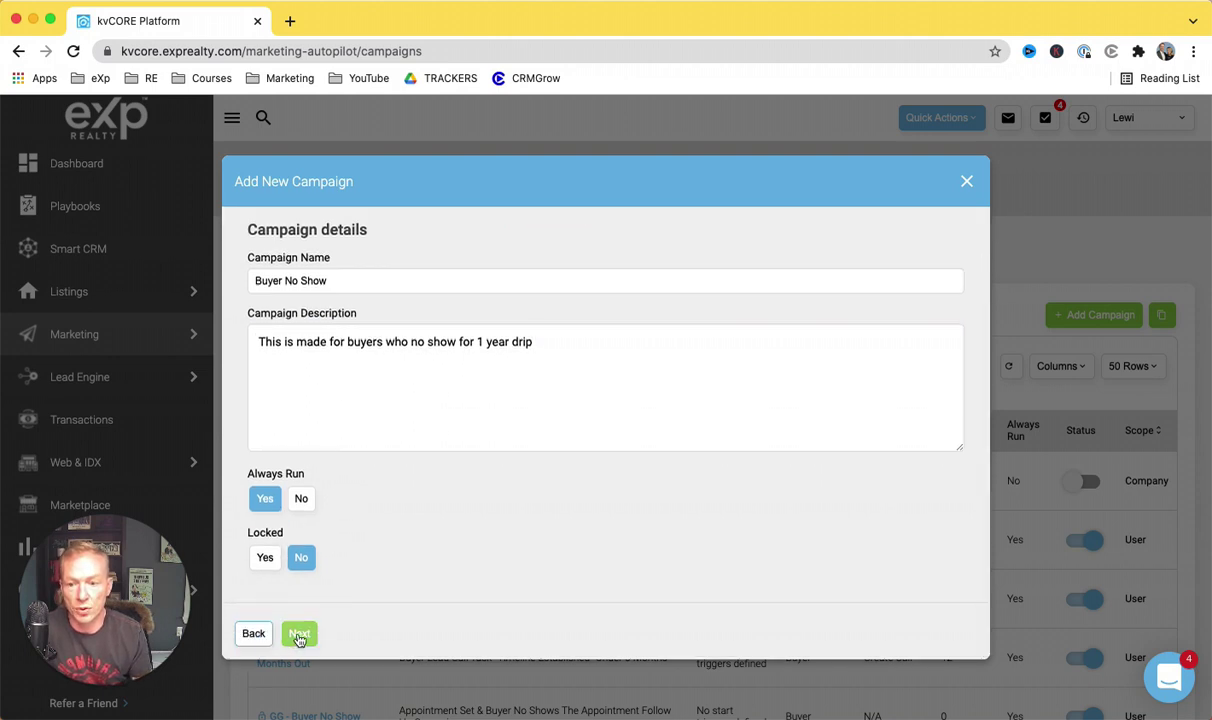
pyautogui.scroll(1, 385, 490)
pyautogui.scroll(-1, 385, 490)
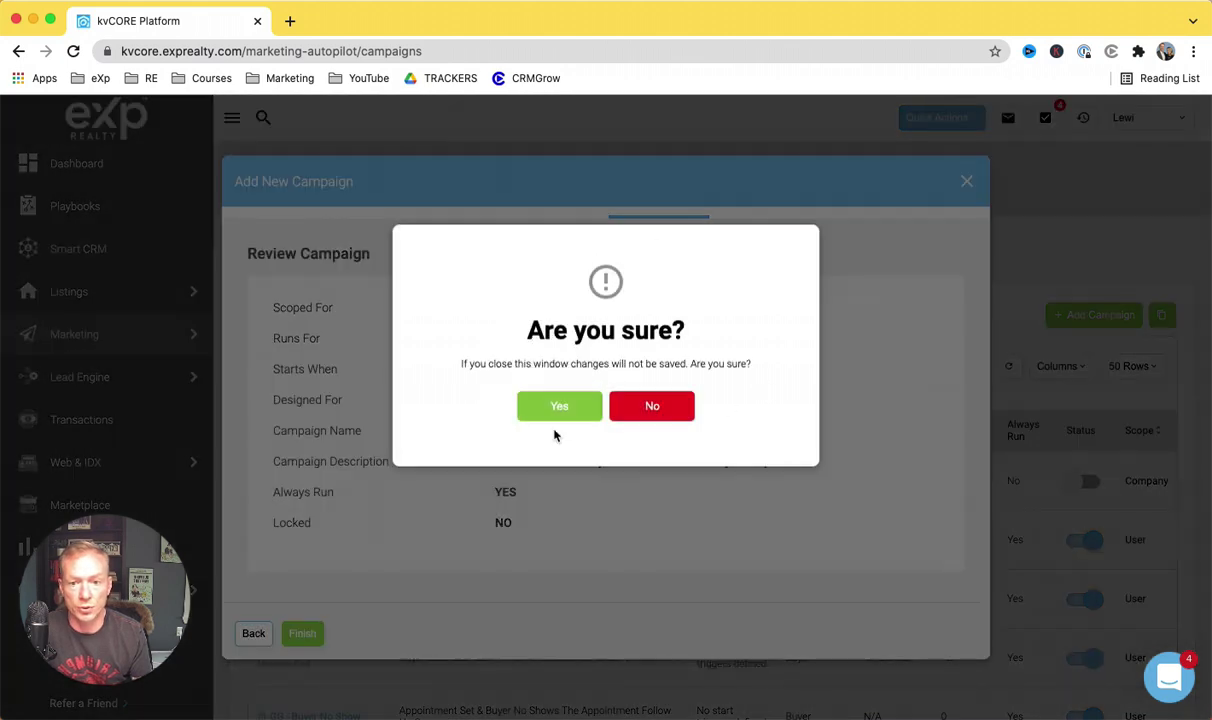
pyautogui.click(559, 406)
pyautogui.scroll(-4, 400, 470)
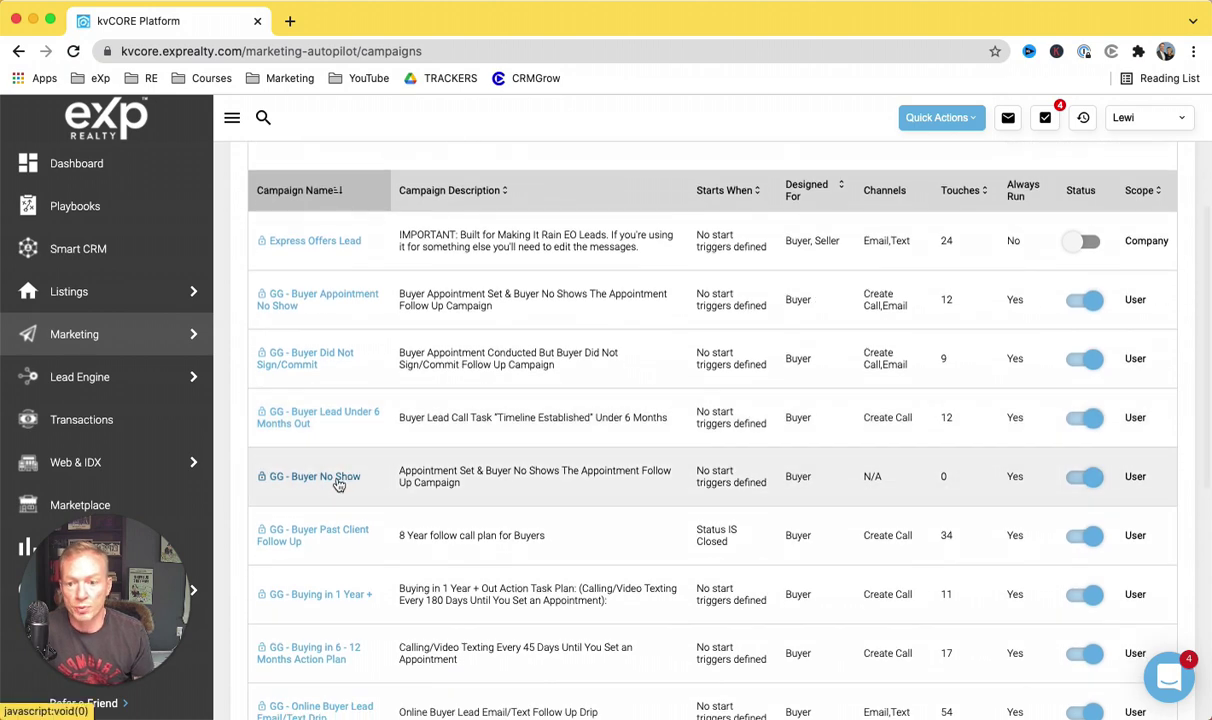
pyautogui.click(341, 478)
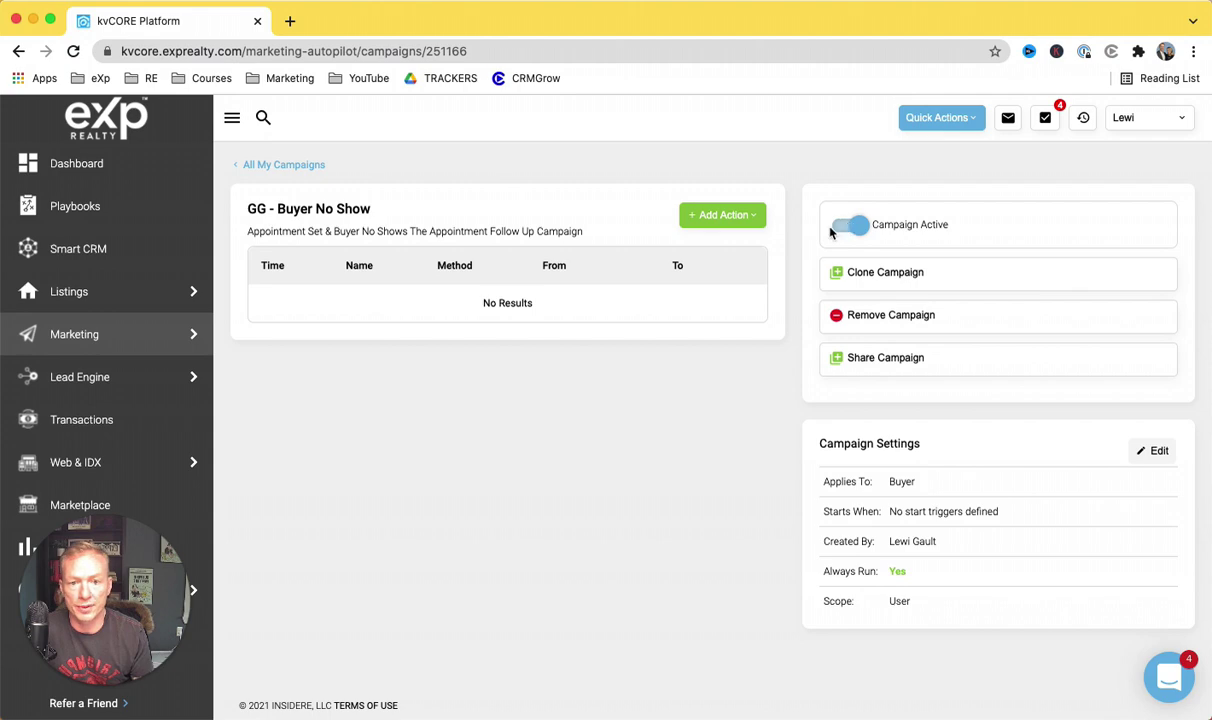
# Step: Switch the GG - Buyer No Show campaign to inactive, then cancel an Email action without adding it
pyautogui.click(845, 227)
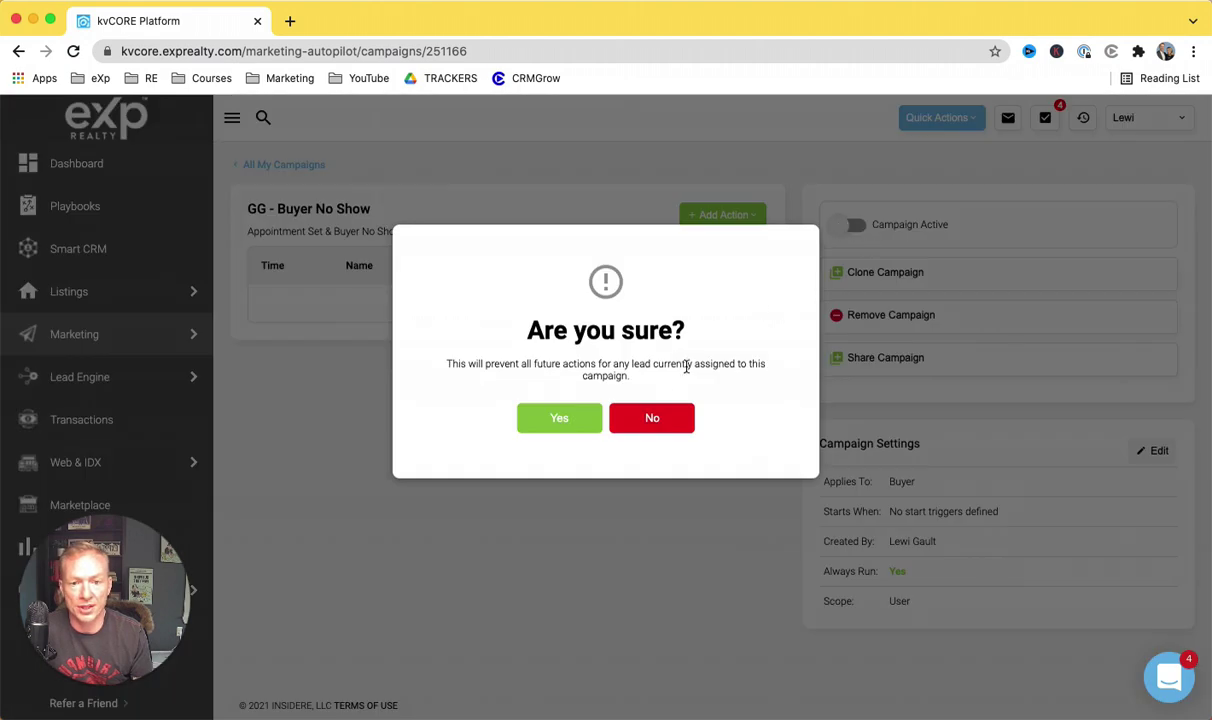
pyautogui.press('Return')
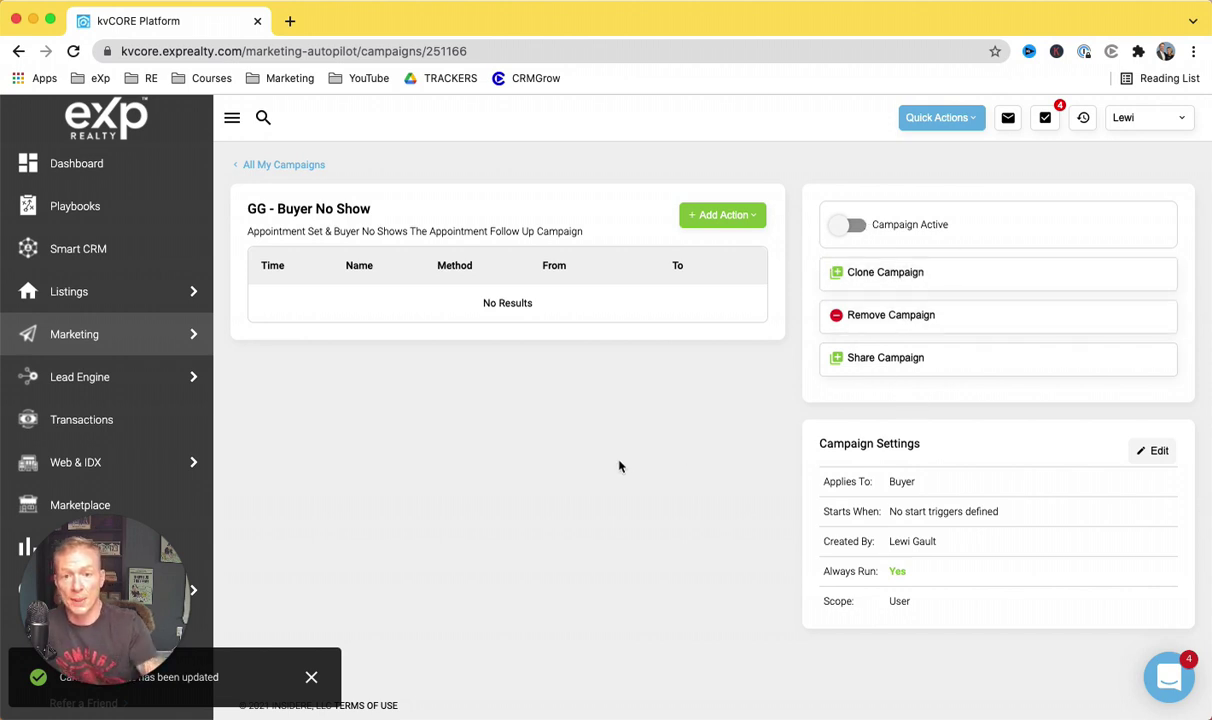
pyautogui.click(741, 222)
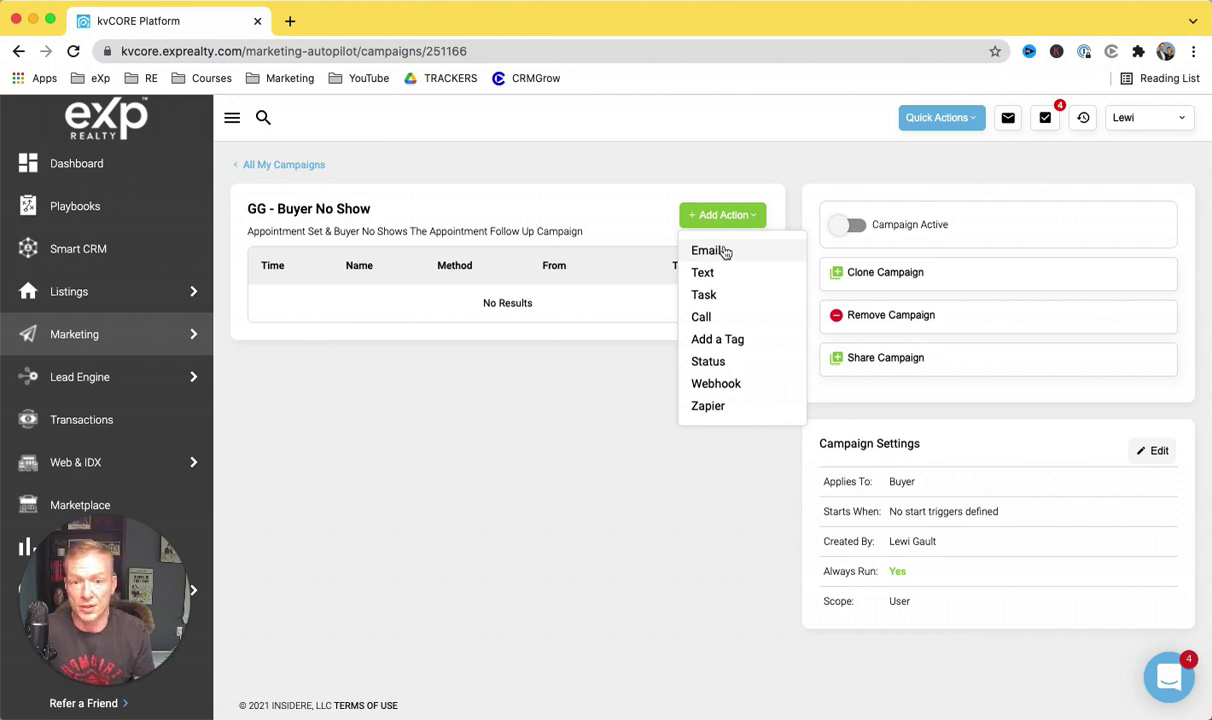
pyautogui.click(709, 251)
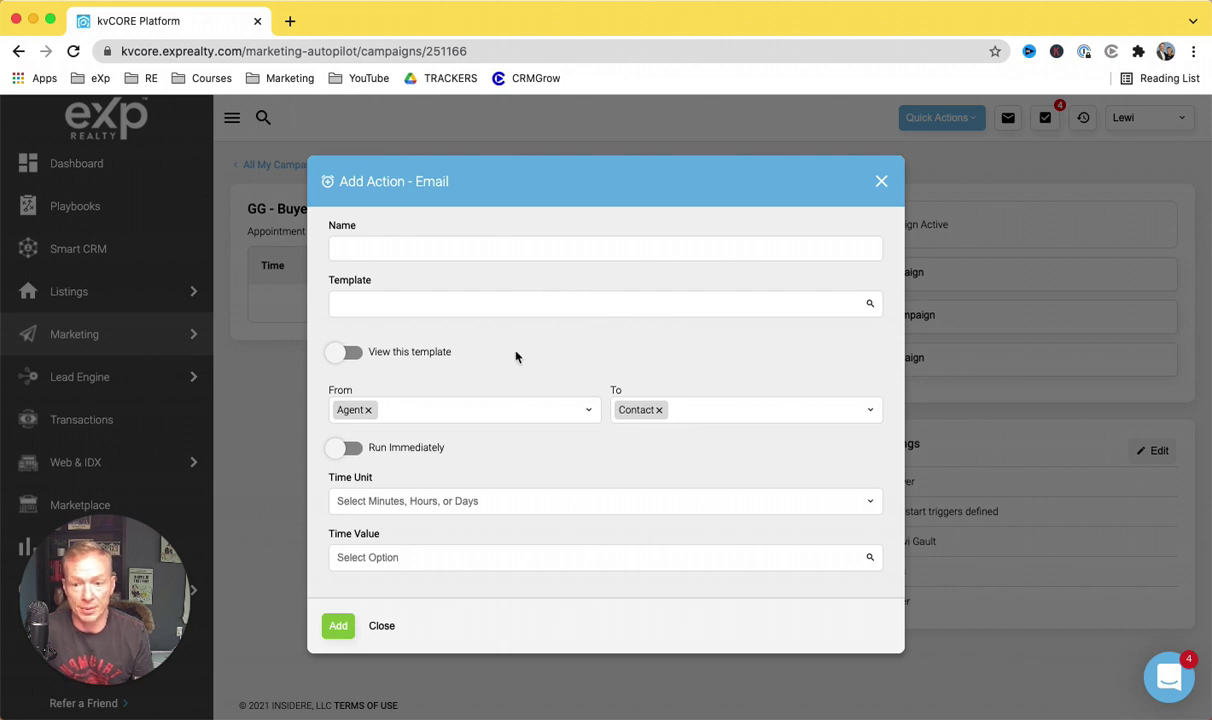
pyautogui.click(882, 183)
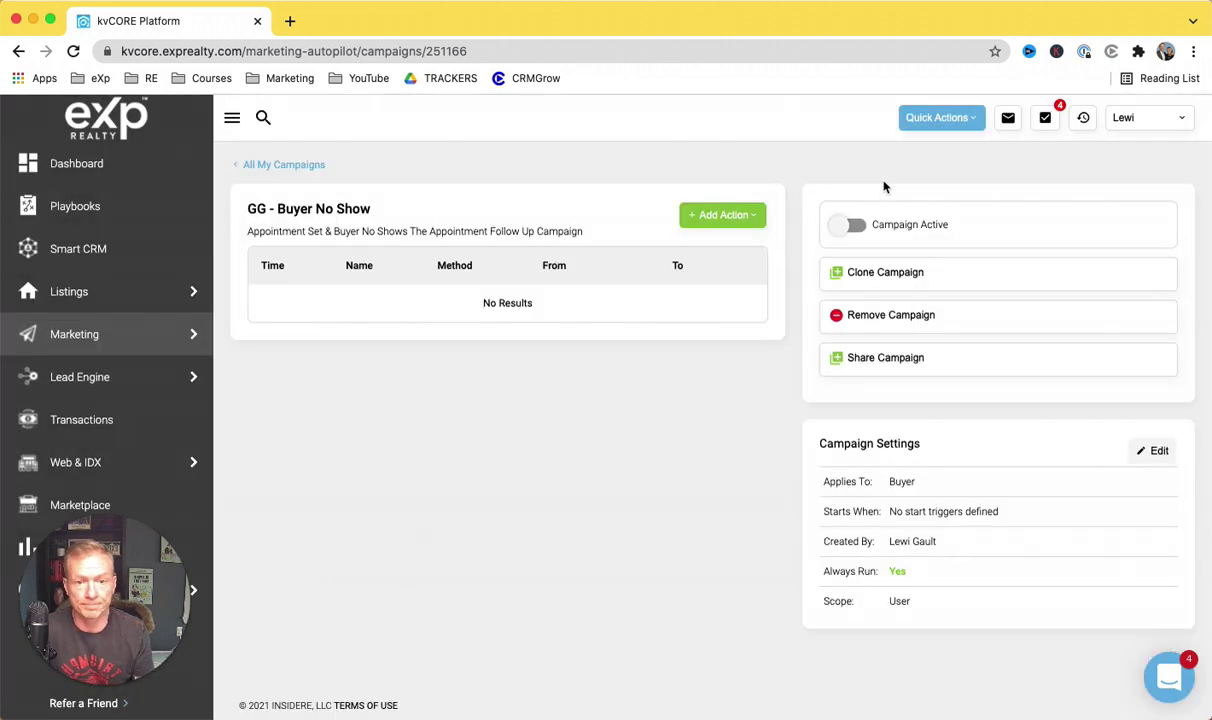
# Step: Search the email templates for 'no show' and review the six GG Buyer and six GG Seller results
pyautogui.click(255, 165)
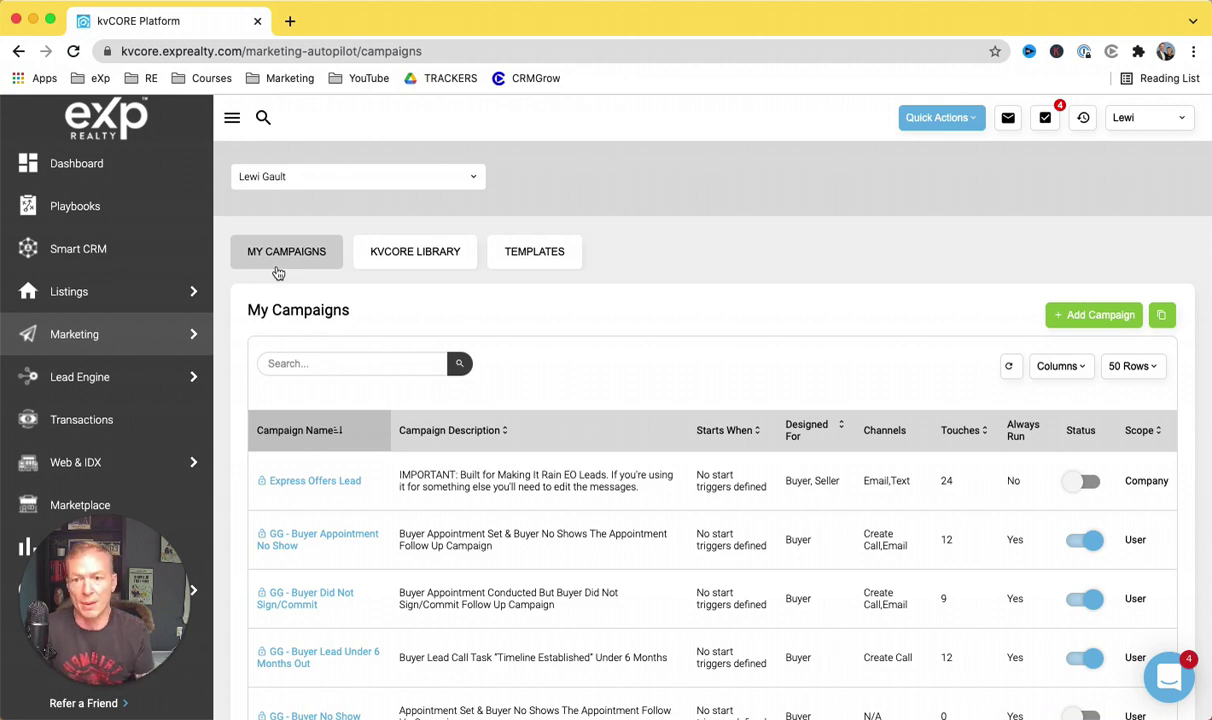
pyautogui.click(539, 257)
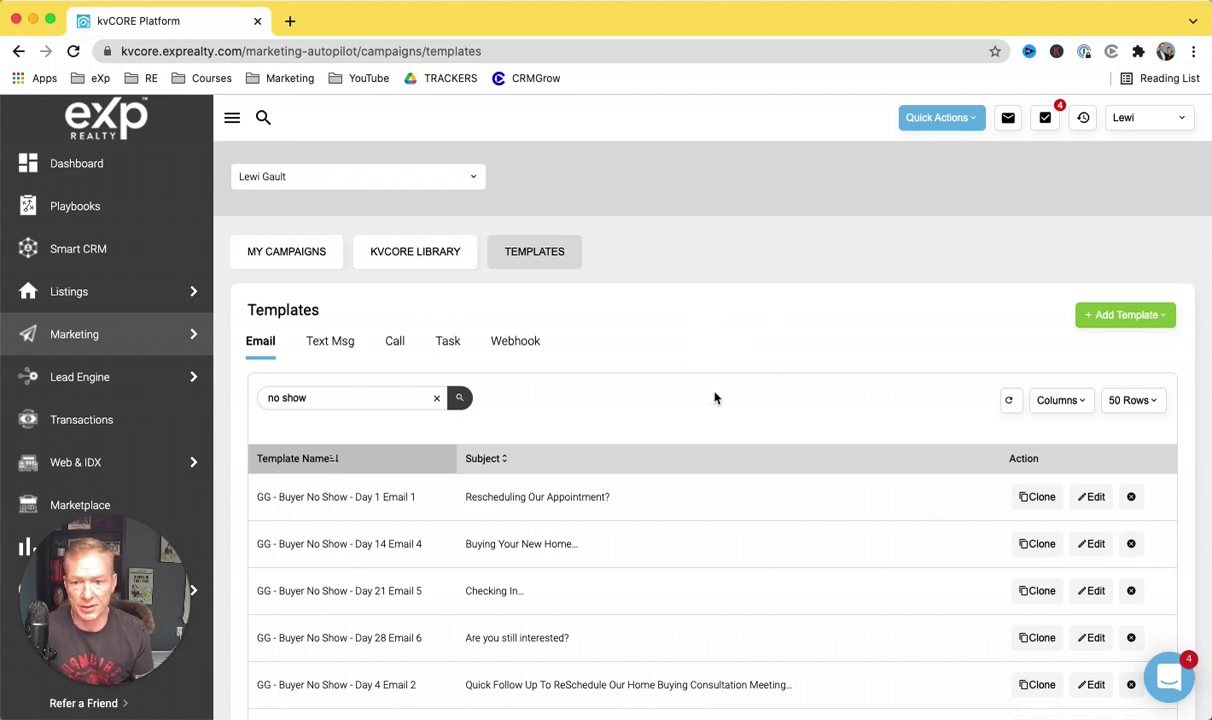
pyautogui.click(346, 398)
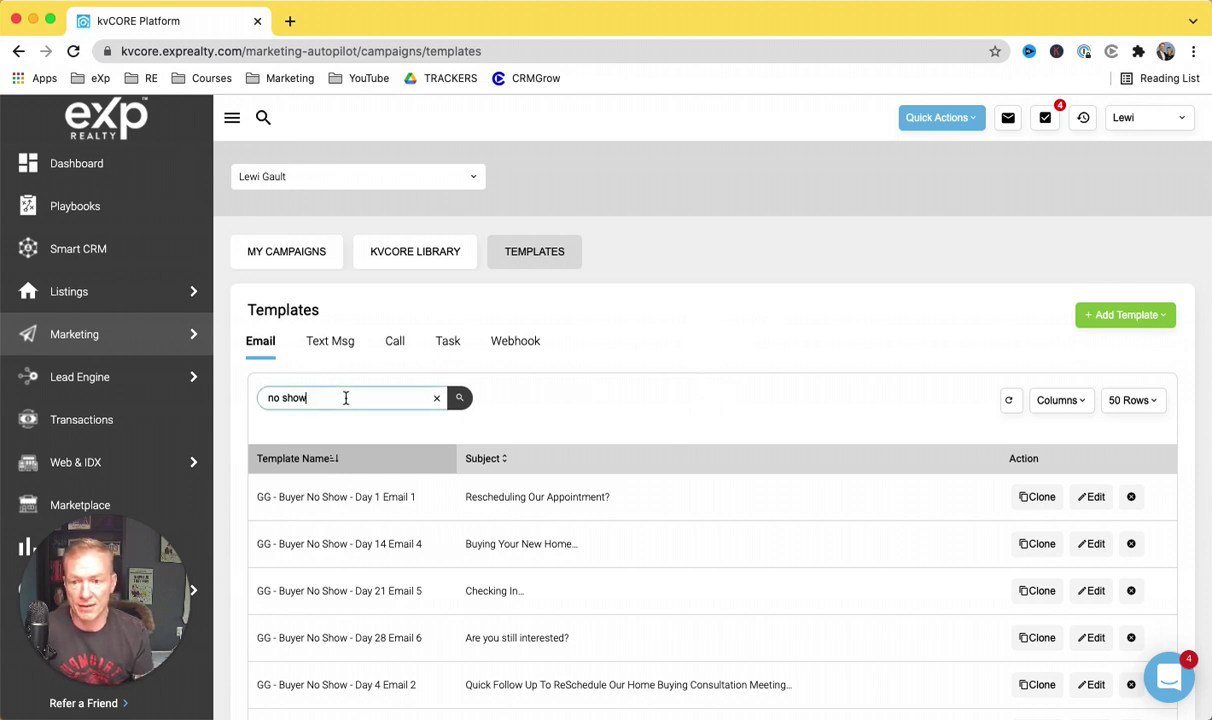
pyautogui.press('Return')
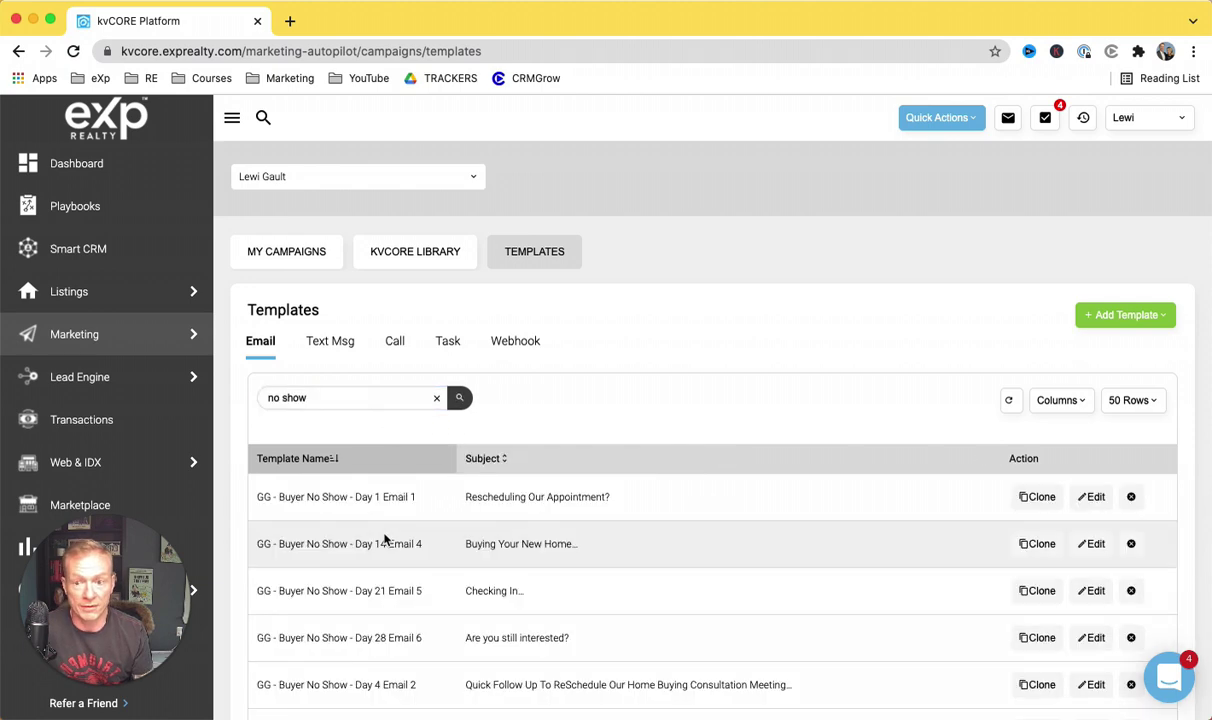
pyautogui.scroll(-10, 385, 540)
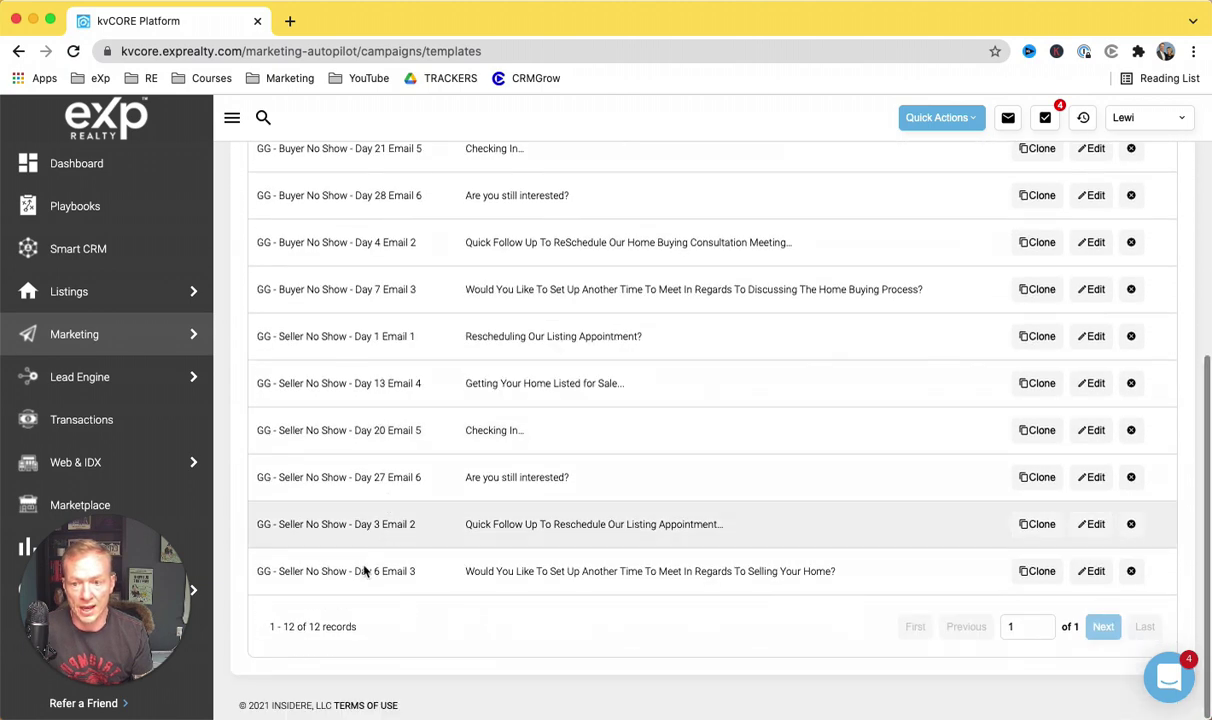
pyautogui.scroll(3, 365, 571)
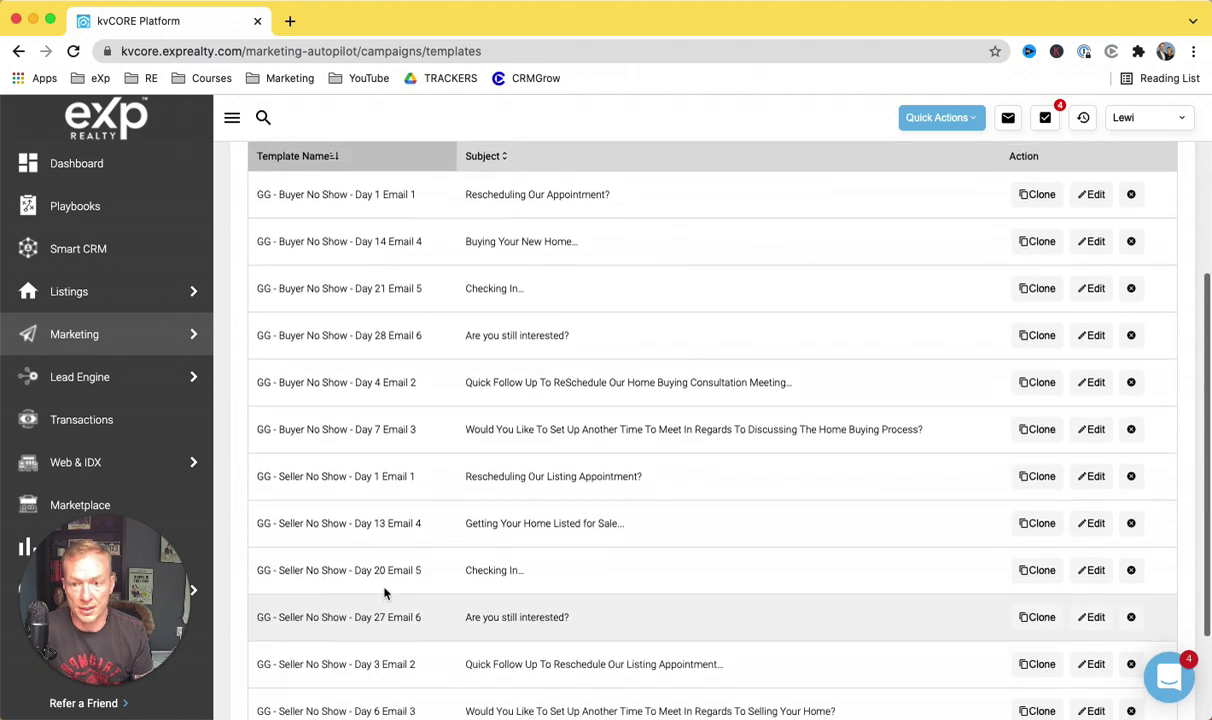
pyautogui.scroll(1, 385, 593)
pyautogui.scroll(-2, 385, 593)
pyautogui.scroll(1, 385, 593)
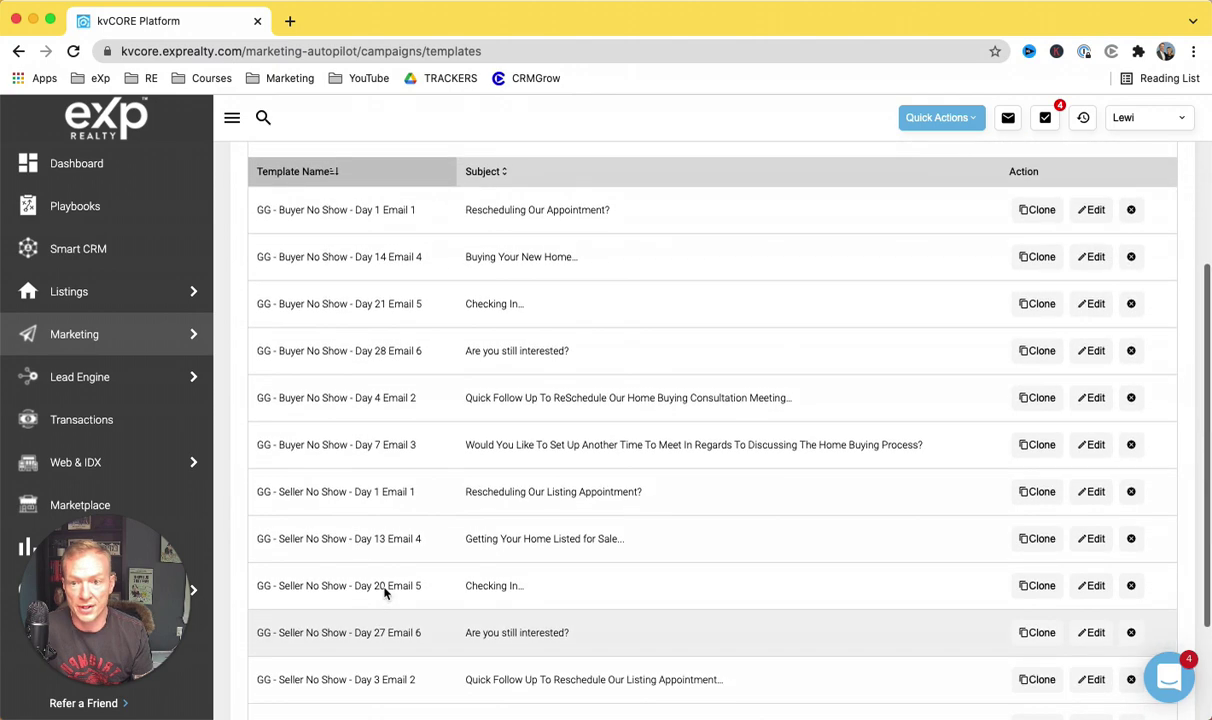
pyautogui.scroll(1, 385, 590)
pyautogui.scroll(-1, 385, 590)
pyautogui.scroll(1, 390, 600)
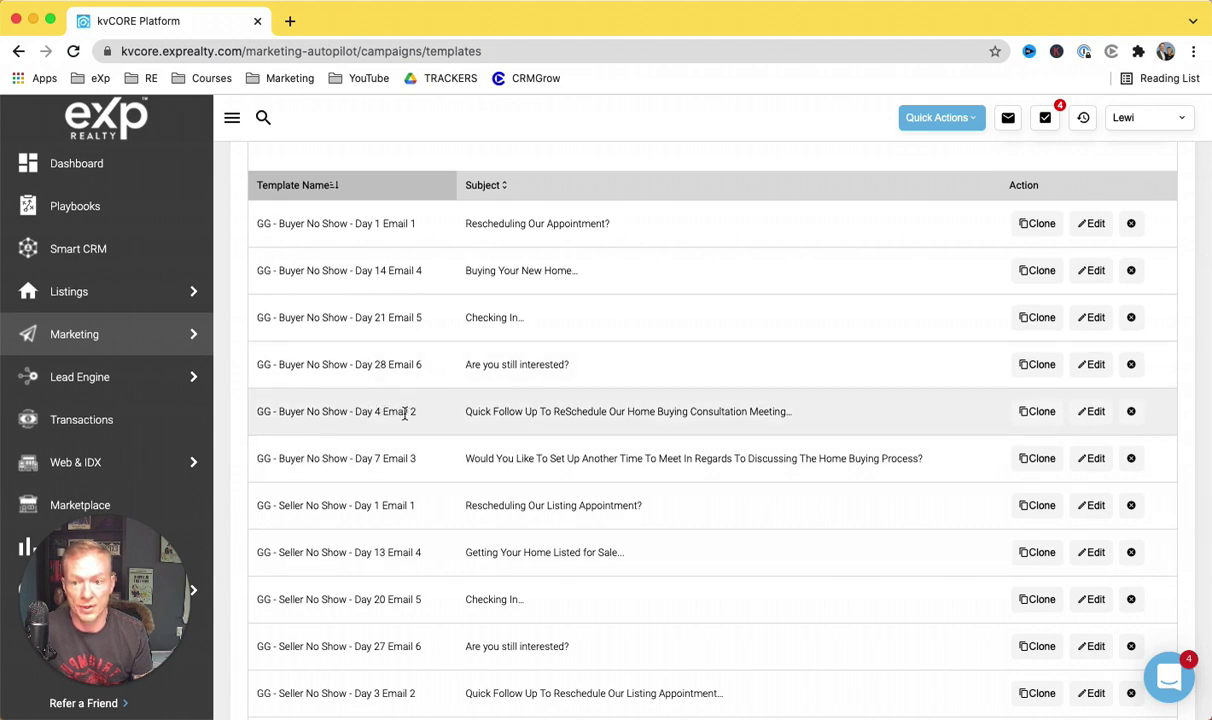
pyautogui.scroll(5, 405, 413)
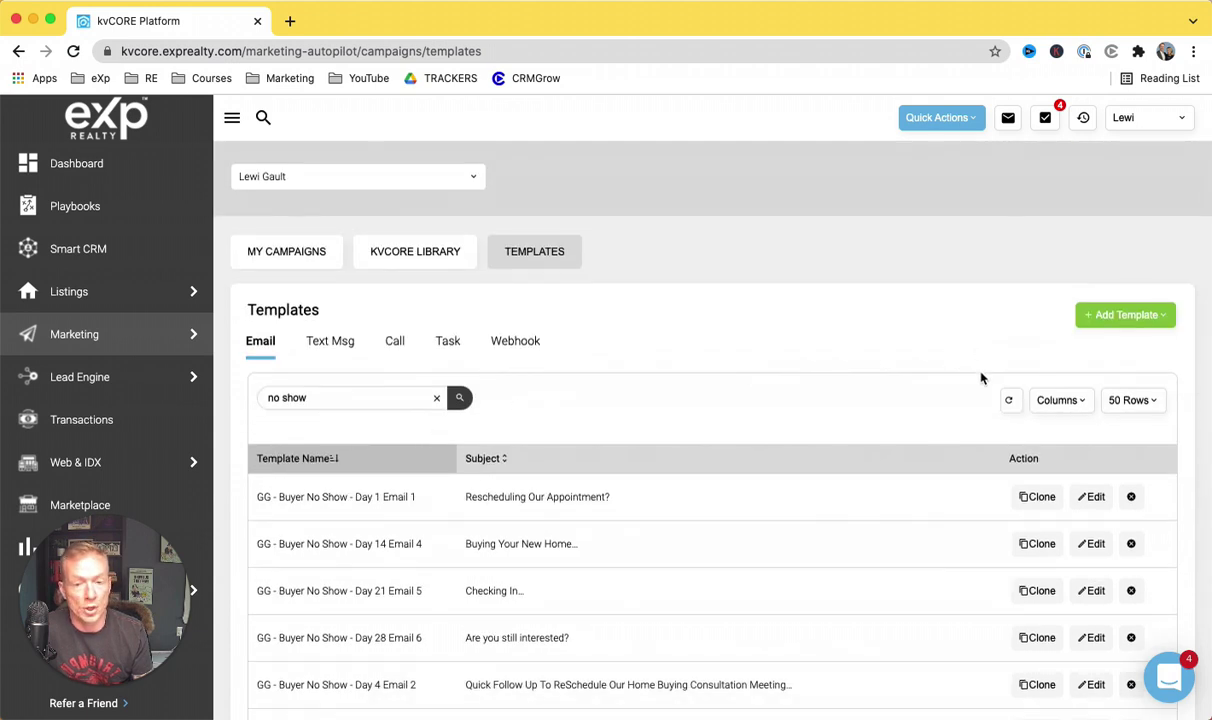
# Step: Create a new email template named 'No show Day 1 Immediate Send'
pyautogui.click(1144, 318)
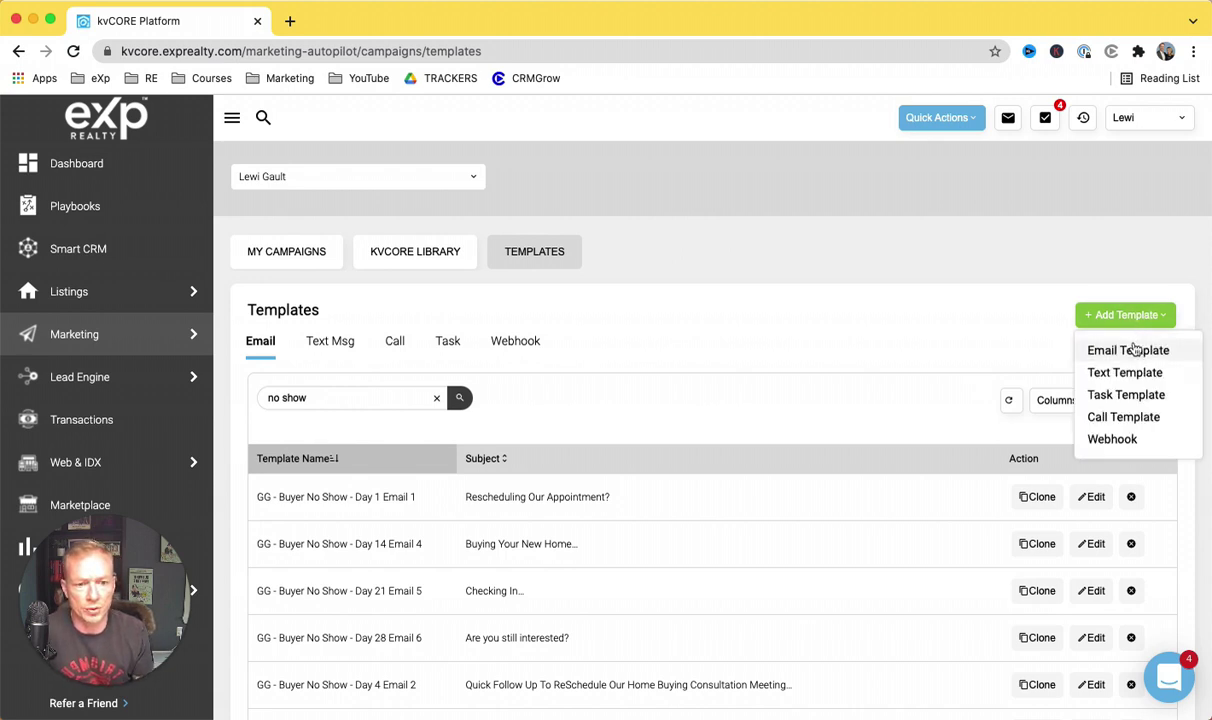
pyautogui.click(1090, 355)
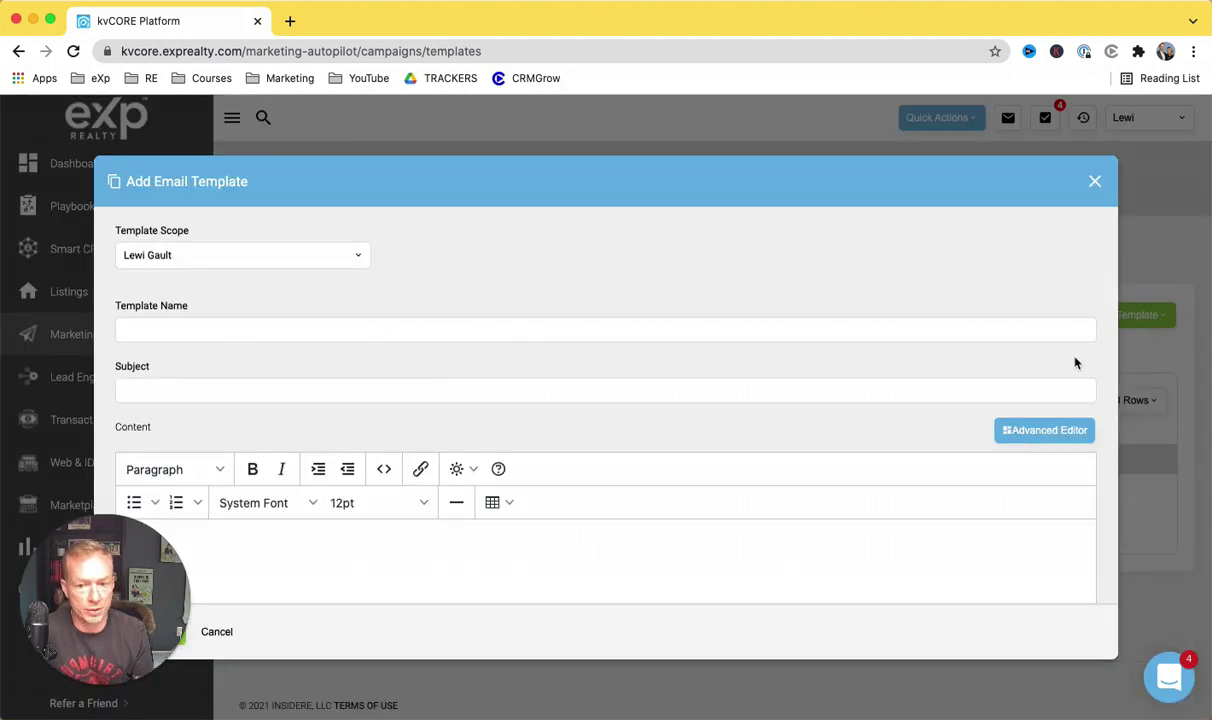
pyautogui.click(454, 332)
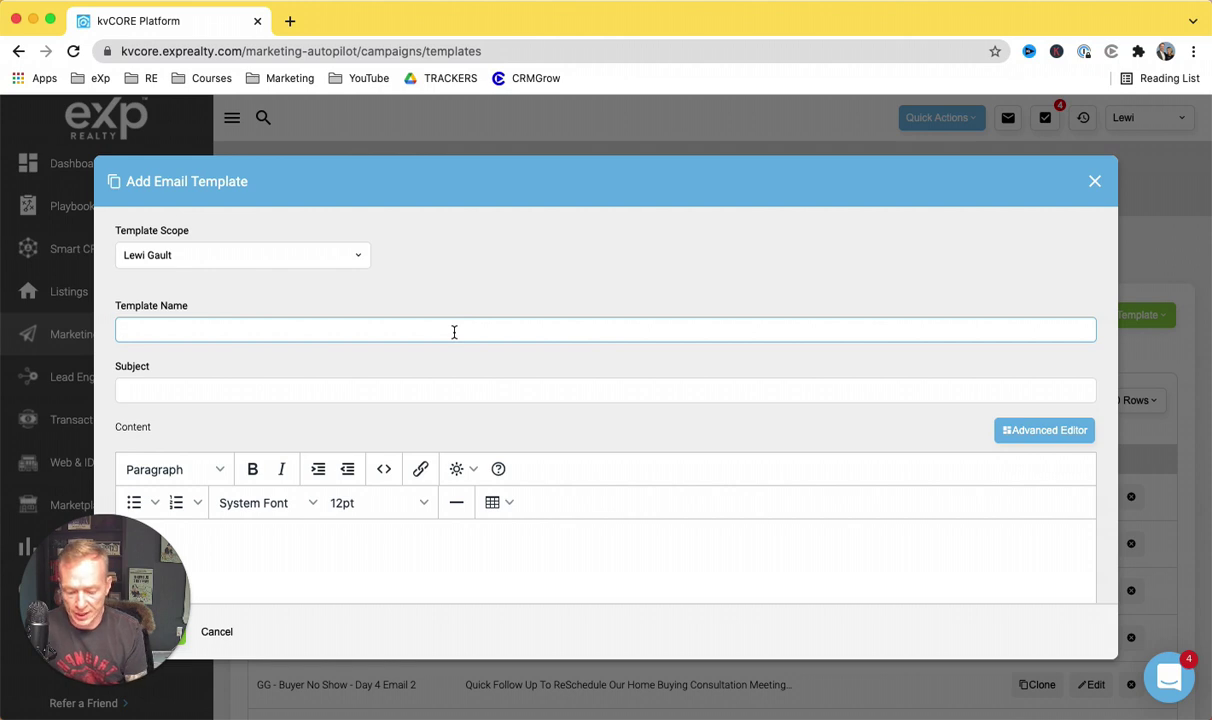
pyautogui.write('No show Day 1 Immediate Send')
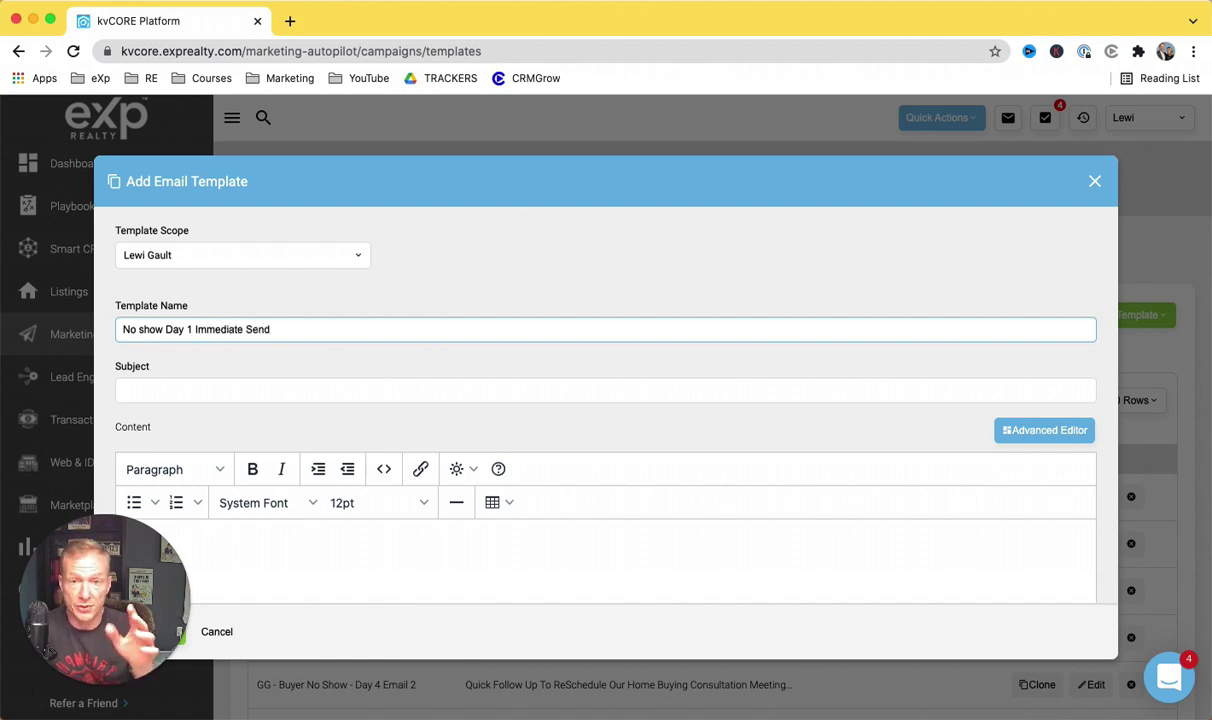
# Step: Set the subject to 'Sorry we didn't connect' and start the body with 'Hey'
pyautogui.click(394, 390)
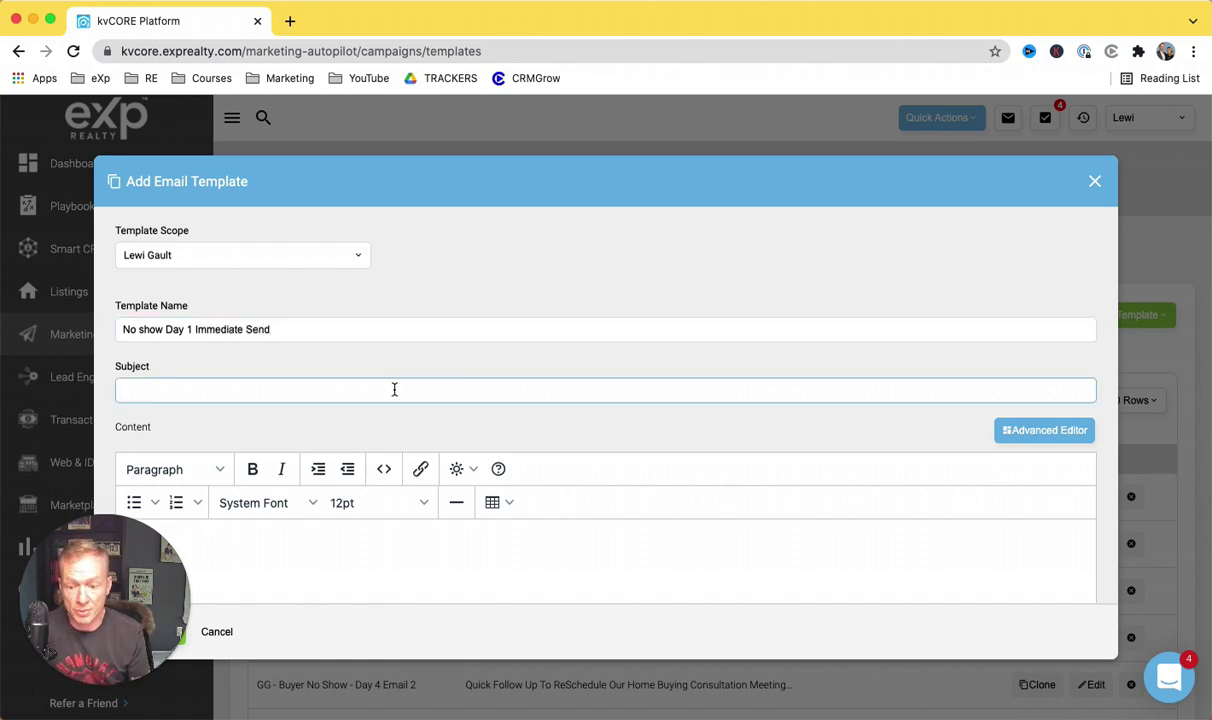
pyautogui.write('Sorry')
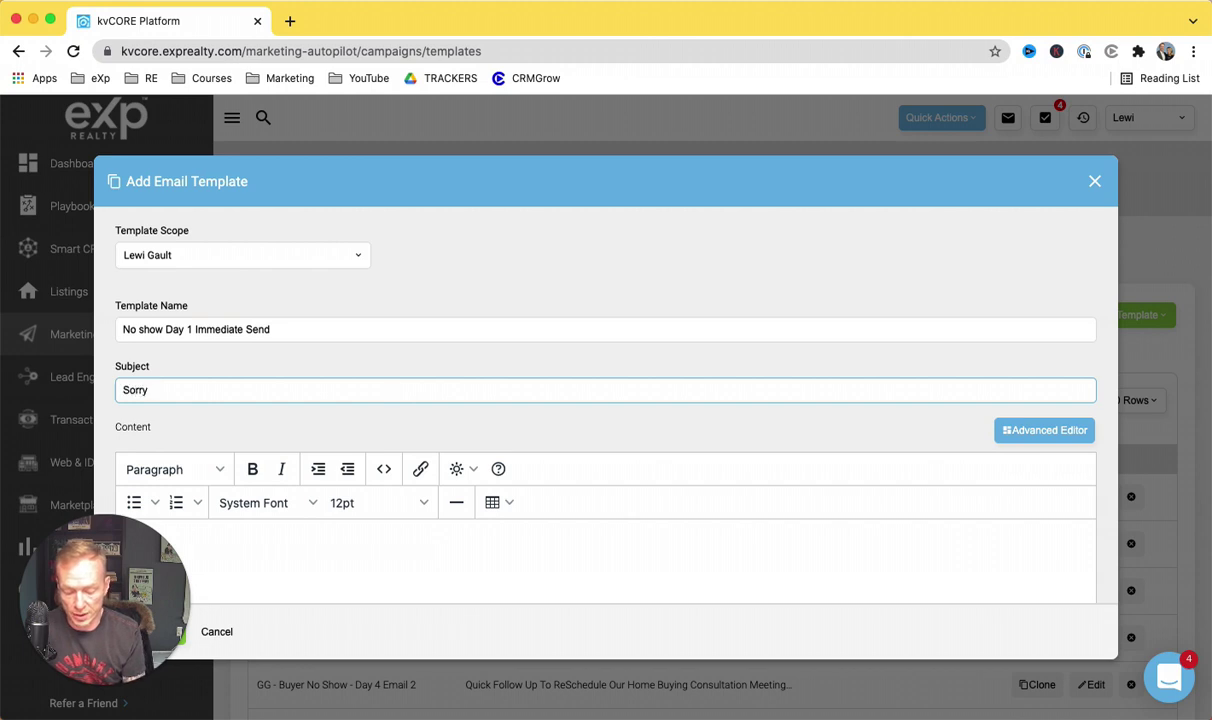
pyautogui.write(' we didnt connect')
pyautogui.rightClick(184, 385)
pyautogui.click(205, 372)
pyautogui.scroll(-2, 296, 399)
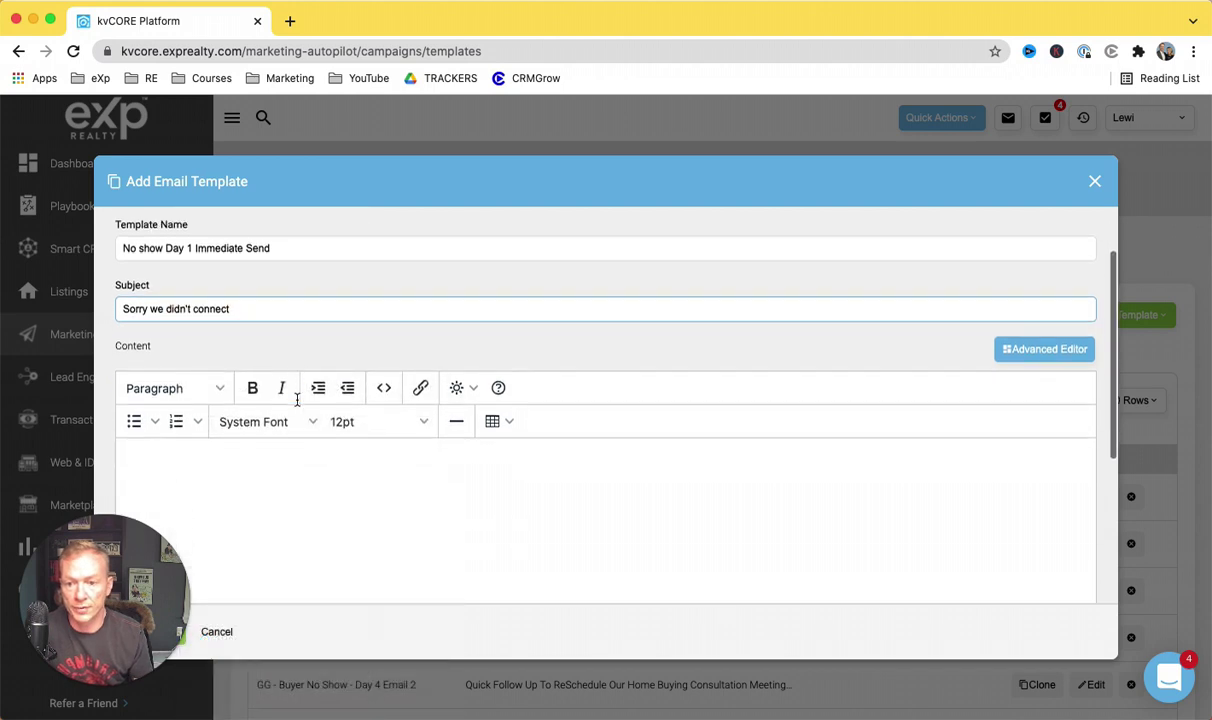
pyautogui.scroll(-2, 296, 399)
pyautogui.click(297, 405)
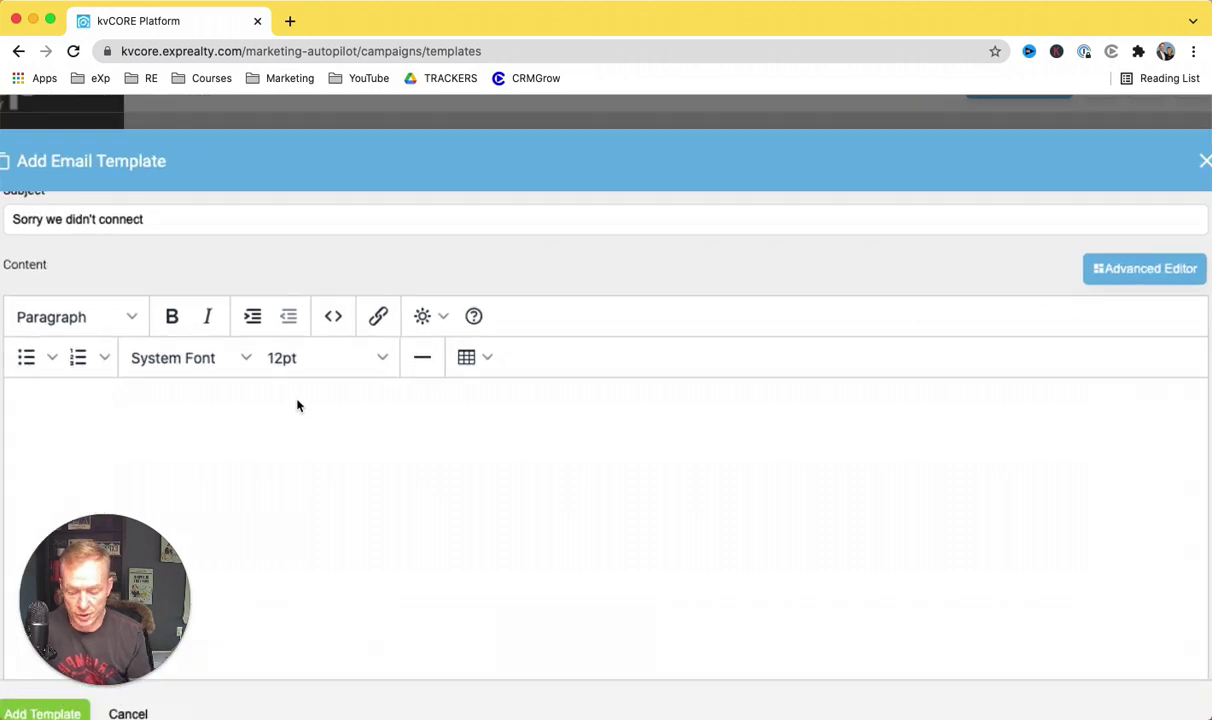
pyautogui.write('Hey')
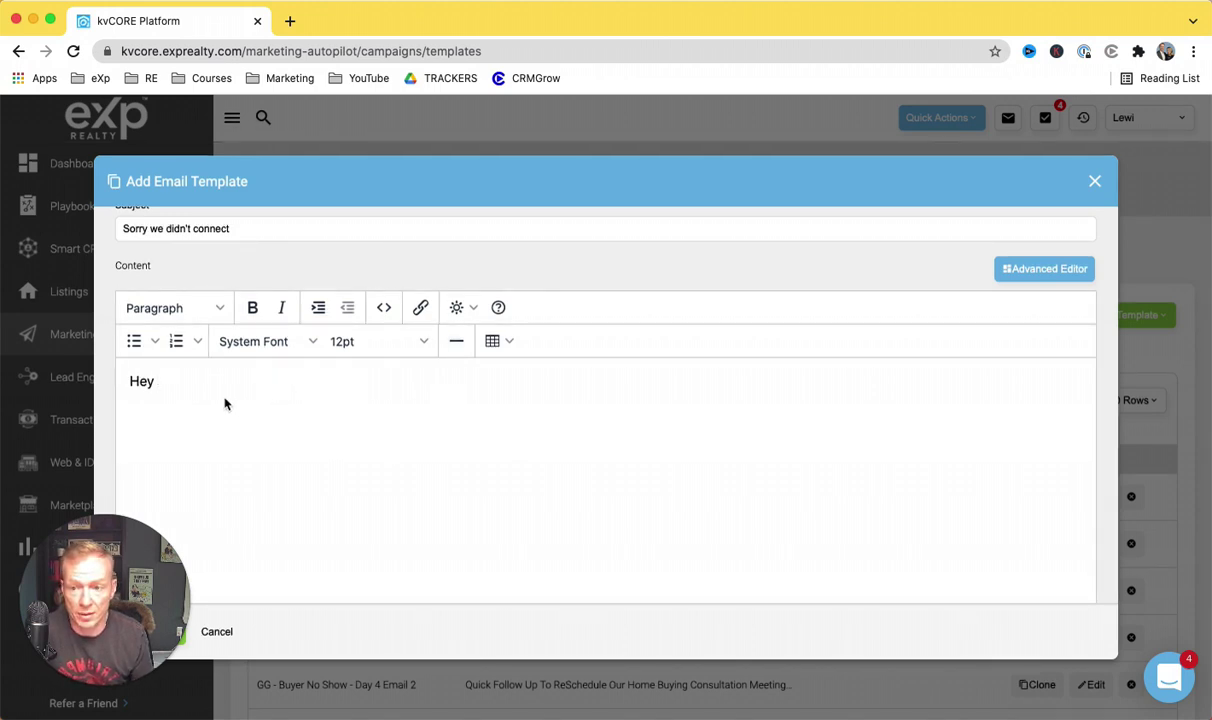
# Step: Add {first_name} after Hey, then write the apology and 'What day works best this week to reschedule'
pyautogui.click(470, 310)
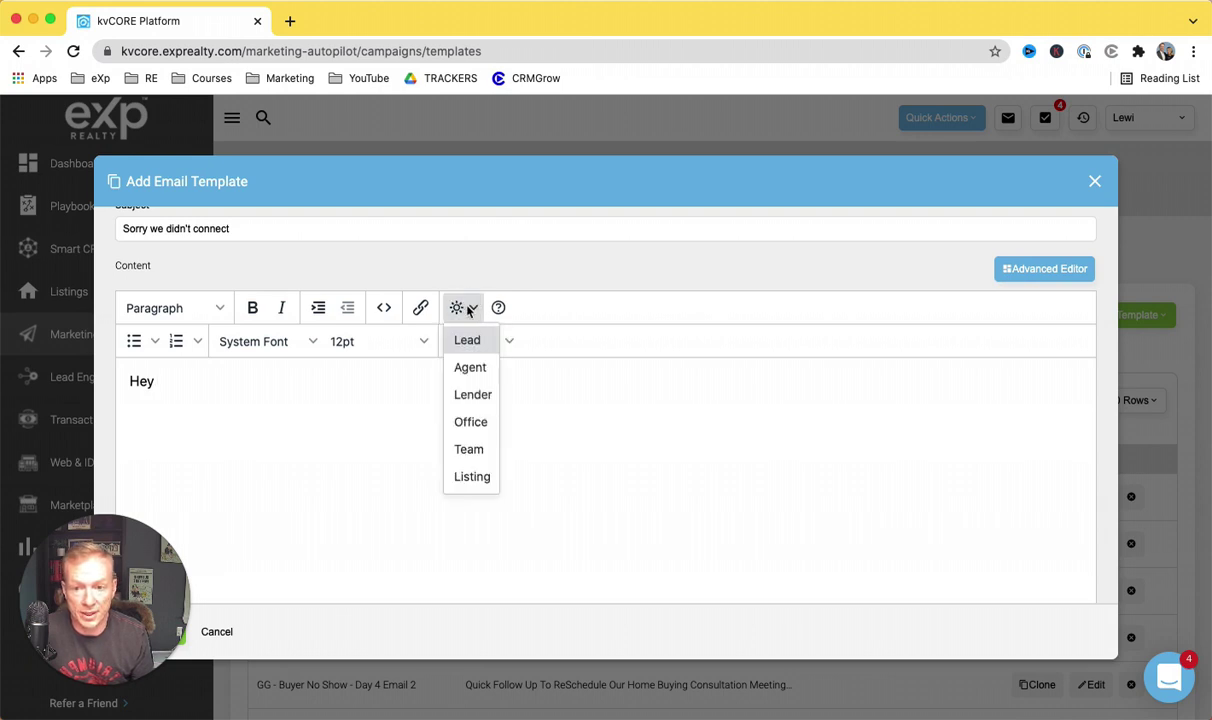
pyautogui.click(466, 320)
pyautogui.click(465, 318)
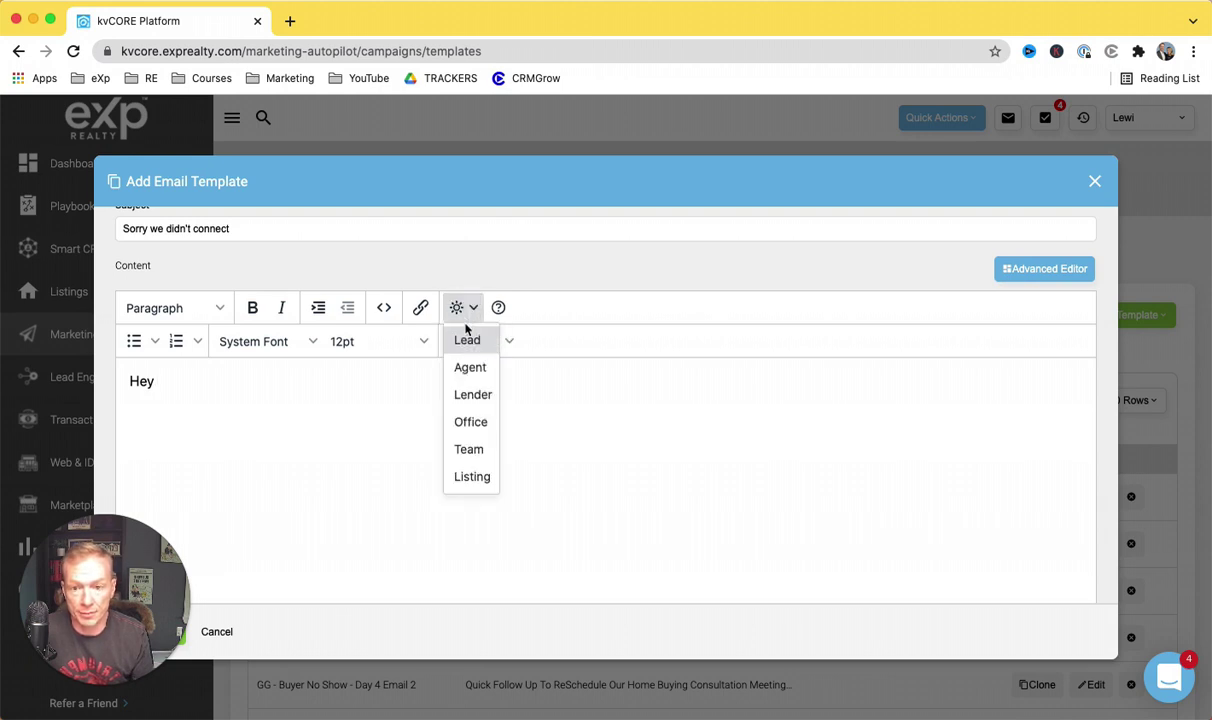
pyautogui.moveTo(482, 343)
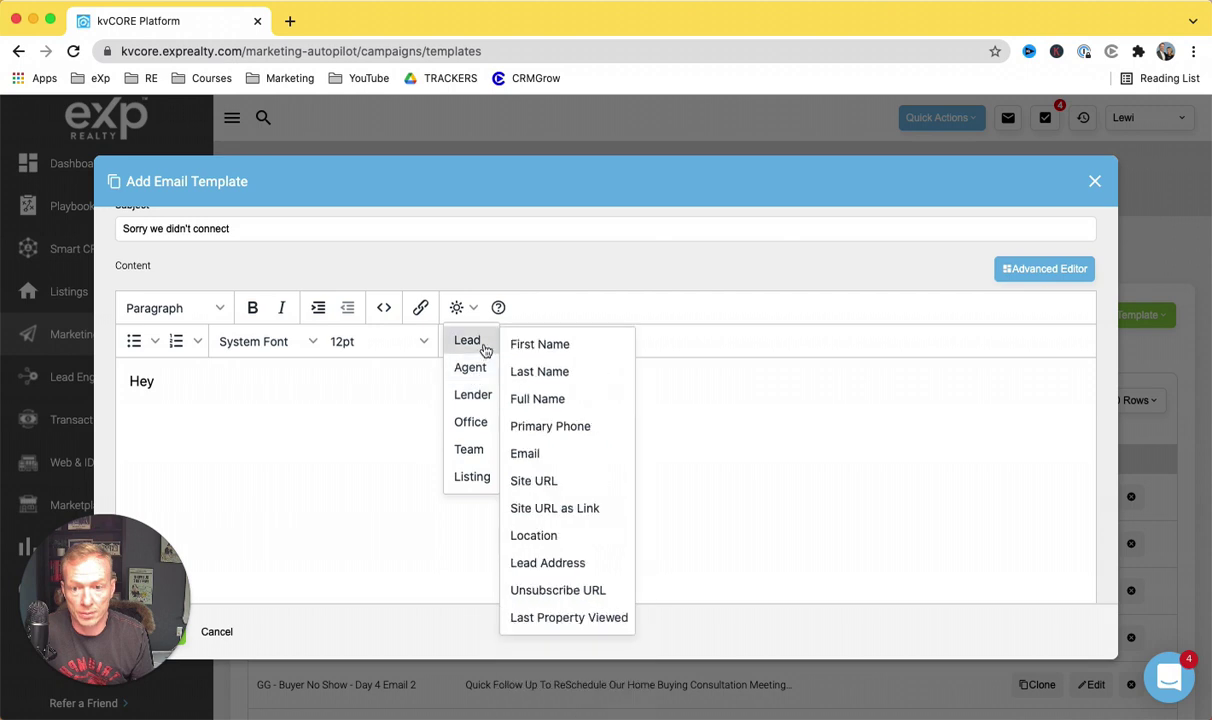
pyautogui.click(534, 345)
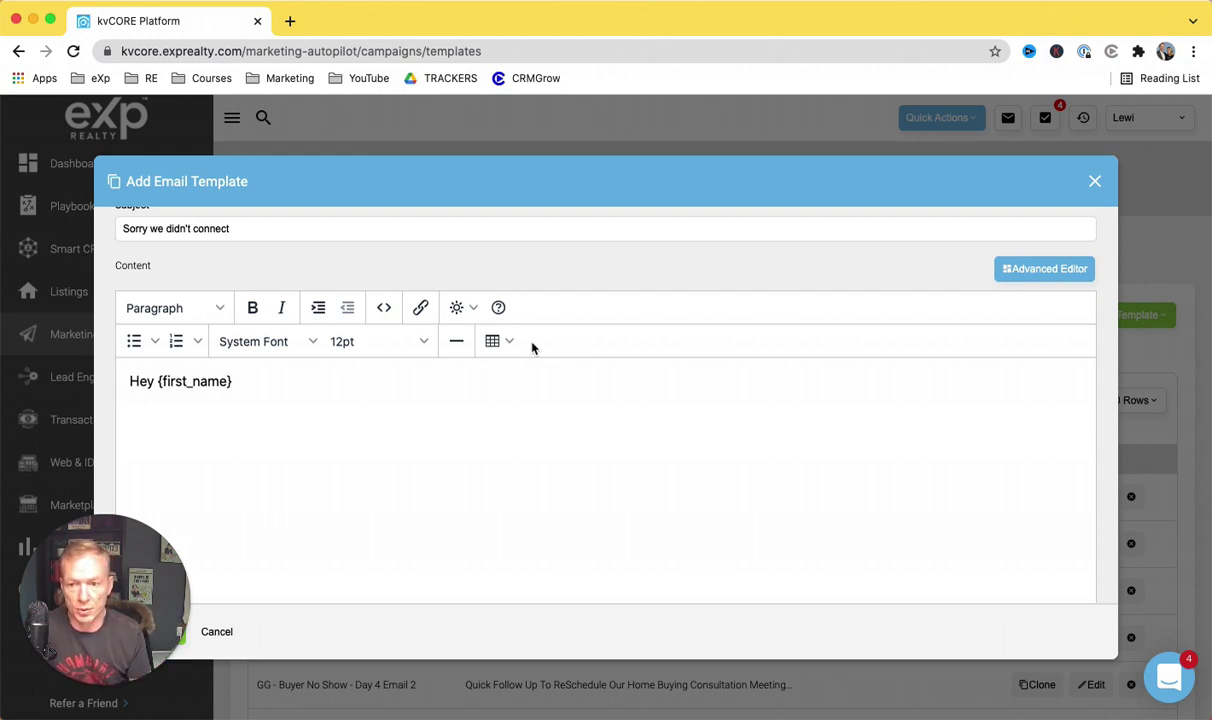
pyautogui.press('Return')
pyautogui.write('s')
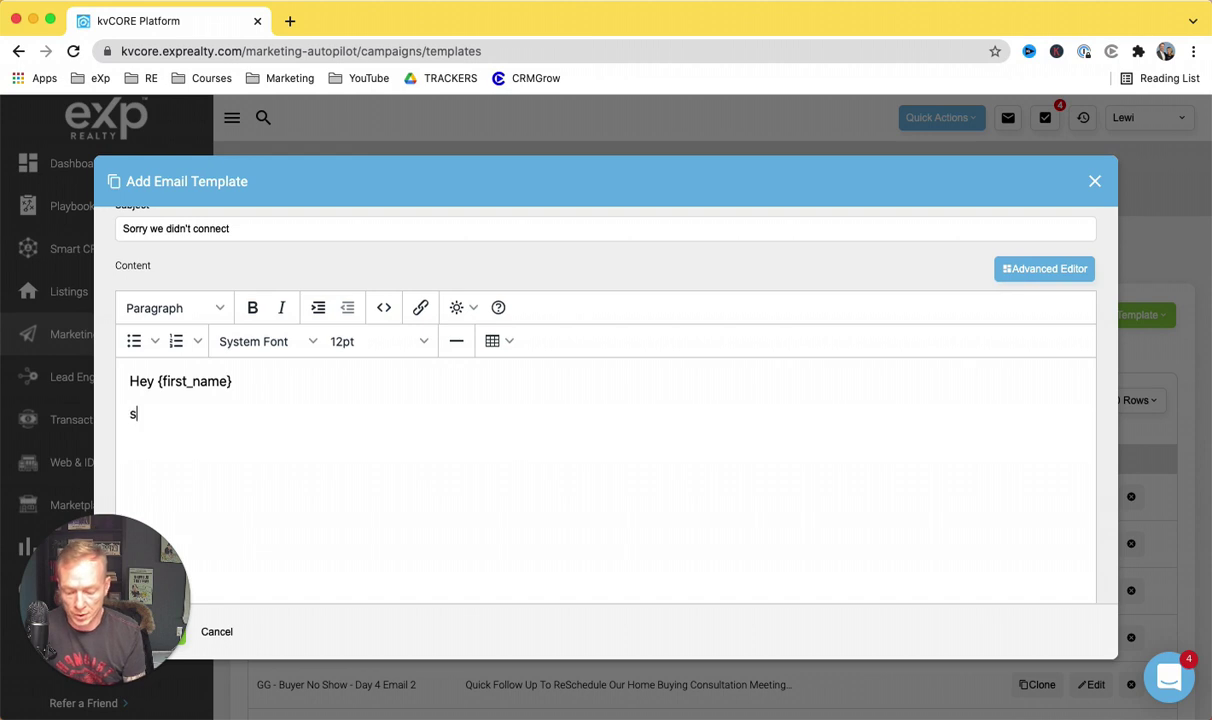
pyautogui.write('o sorry we did')
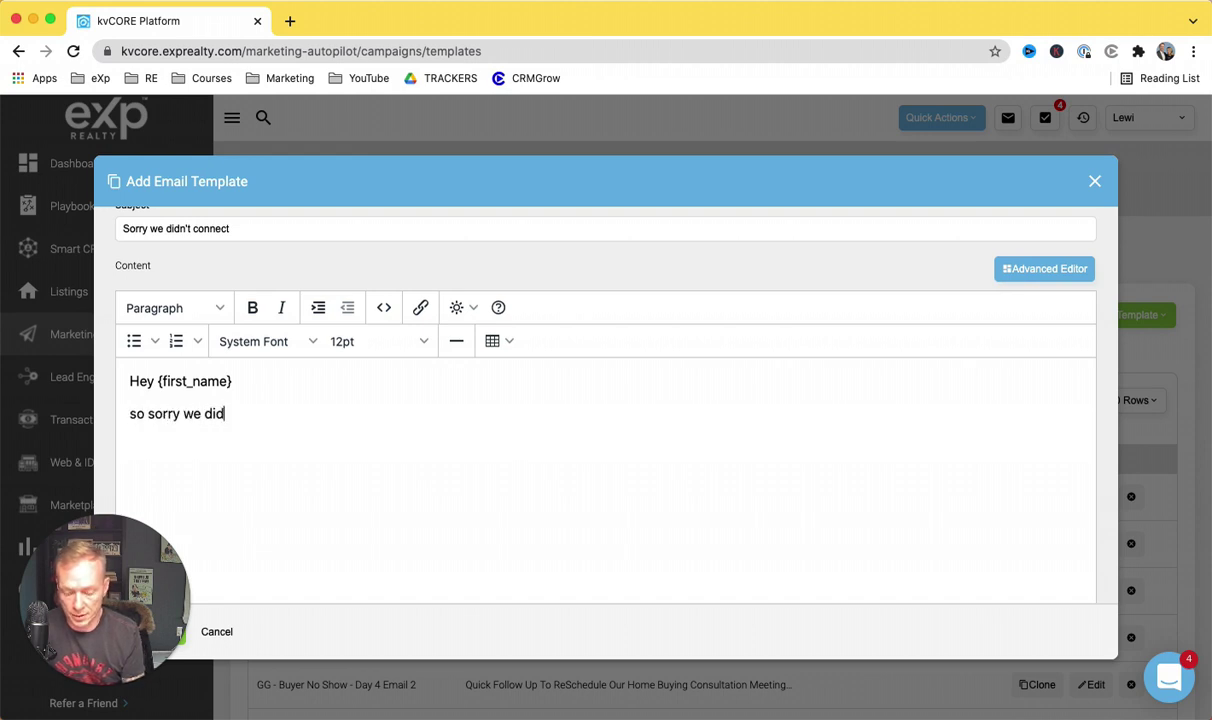
pyautogui.write('nt get to connect today')
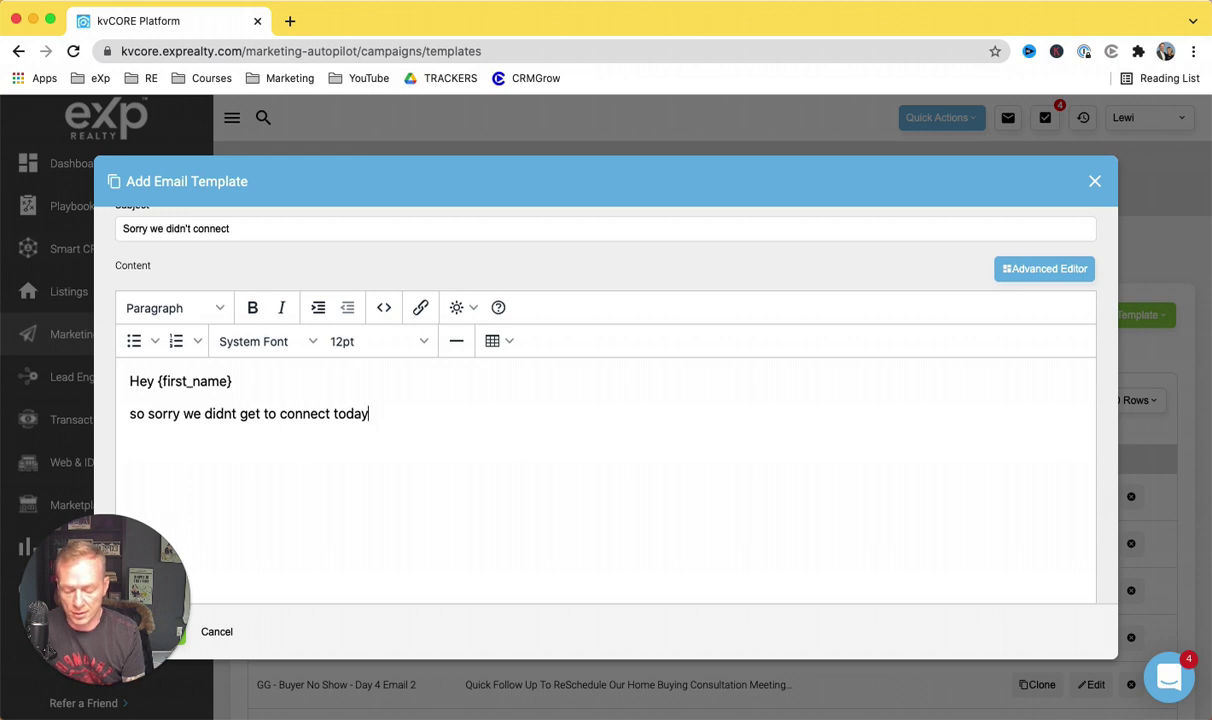
pyautogui.write('day ')
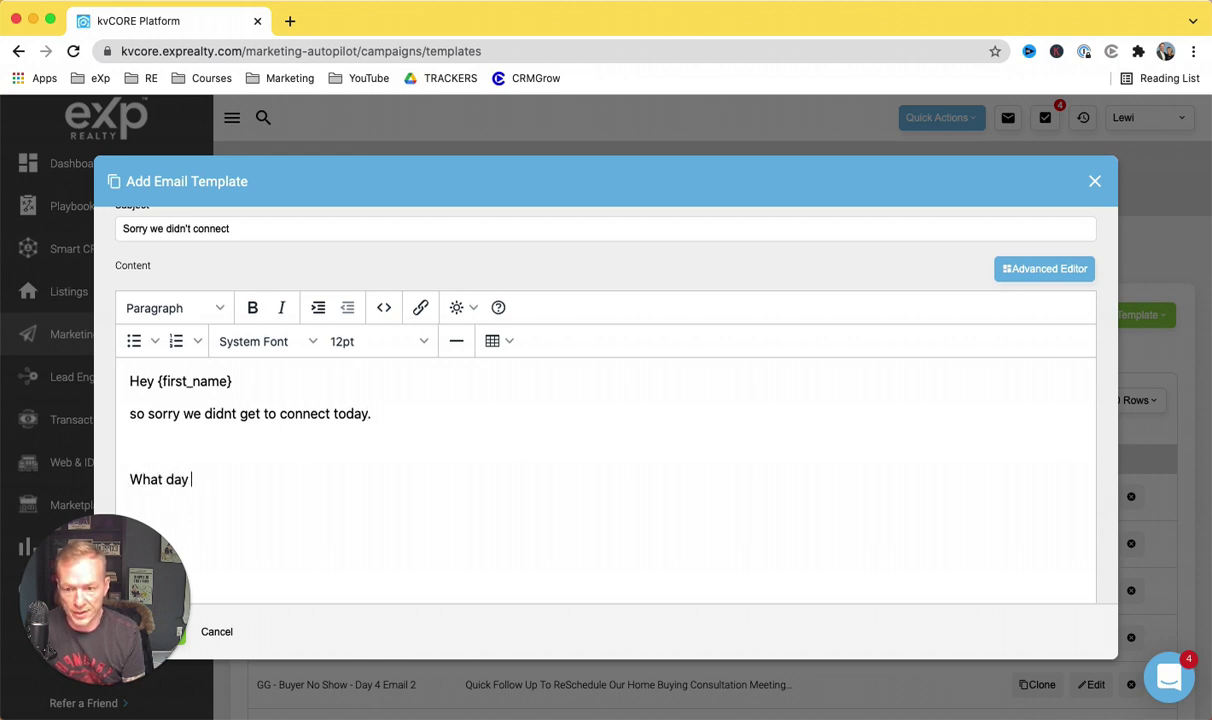
pyautogui.write('workds best thi')
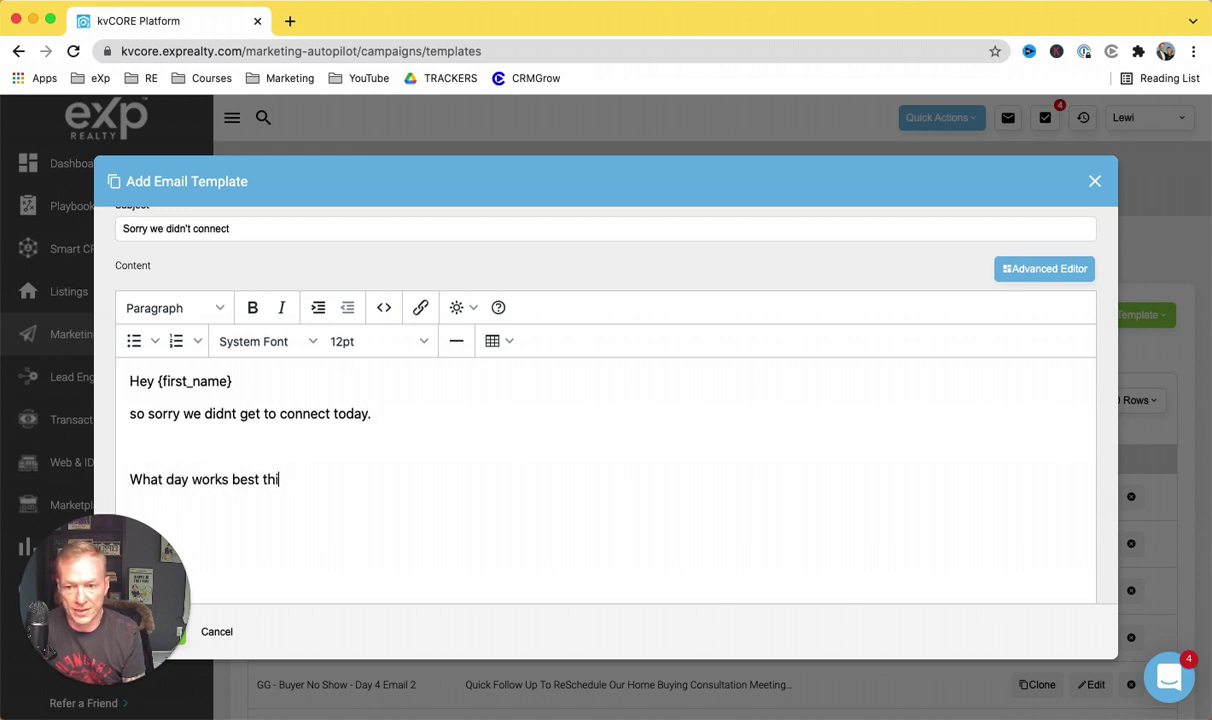
pyautogui.write('s week to re')
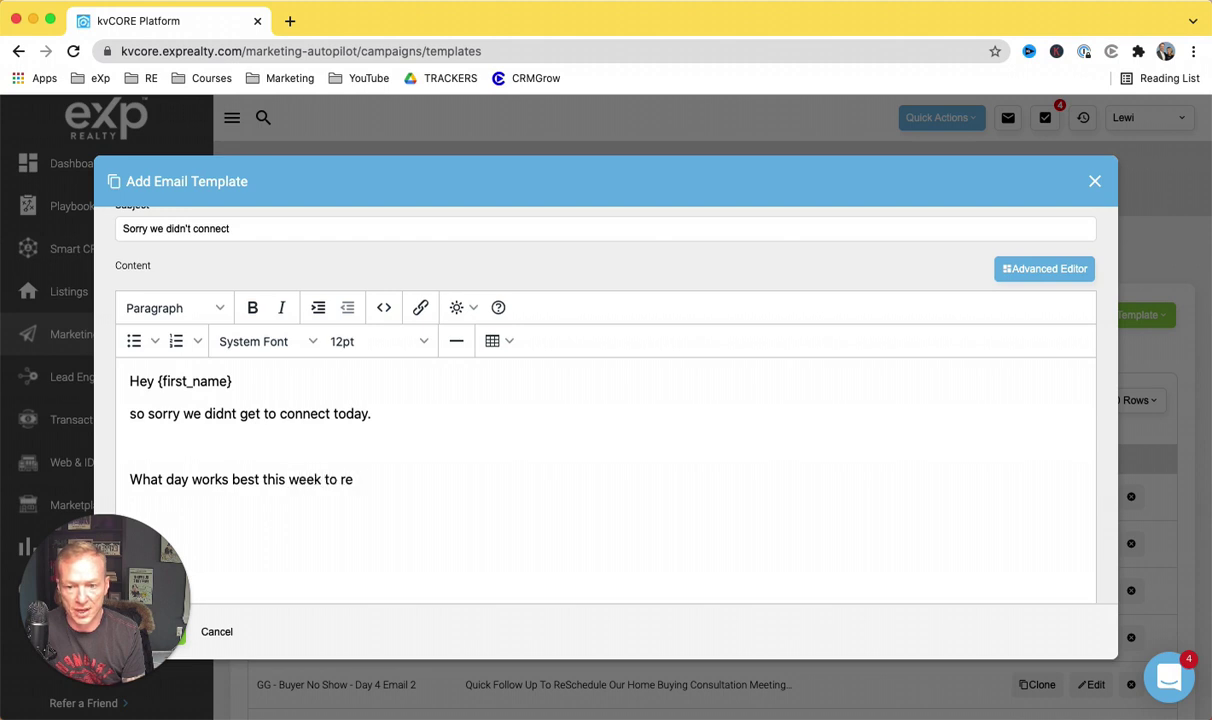
pyautogui.write('schedule')
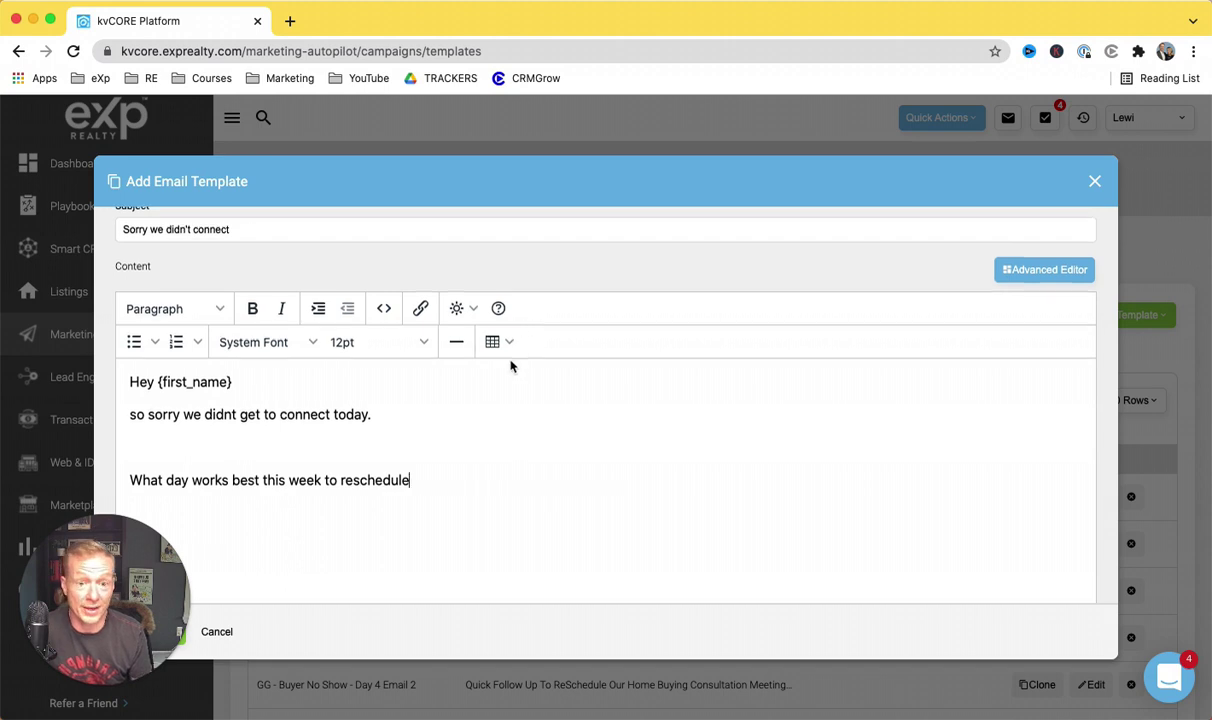
pyautogui.scroll(-2, 511, 362)
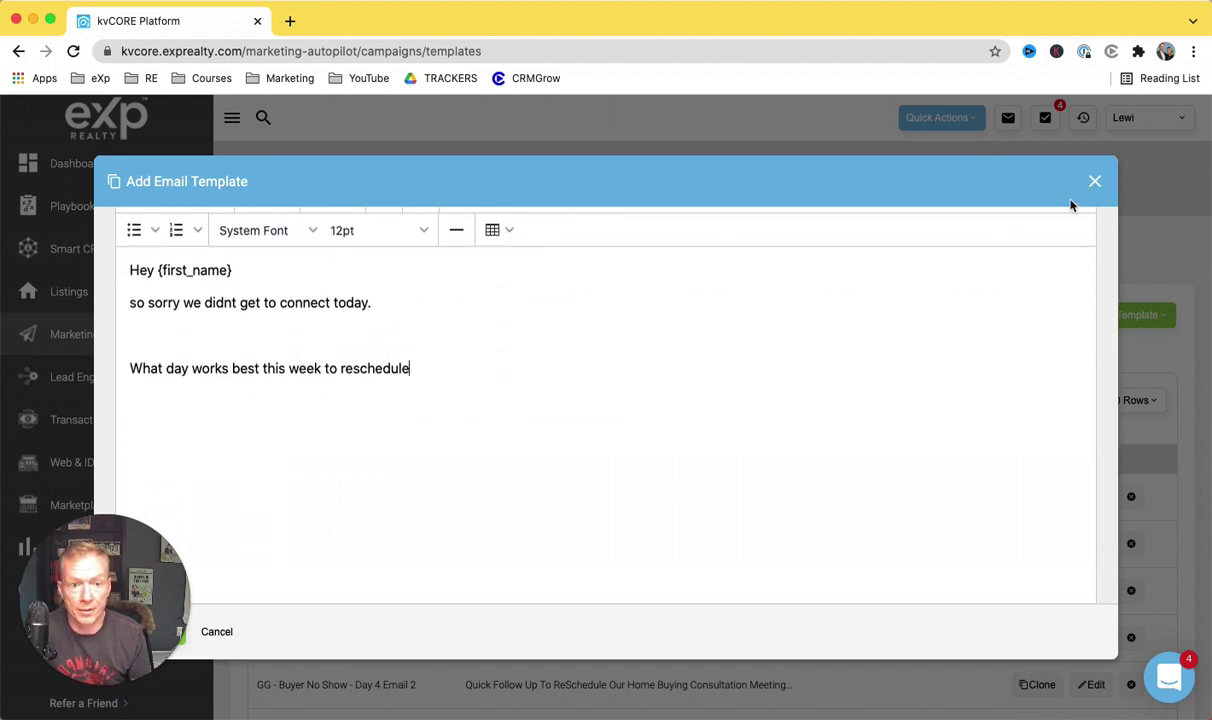
# Step: Turn on Include Signature, then close the template editor and discard the unsaved template
pyautogui.click(1094, 184)
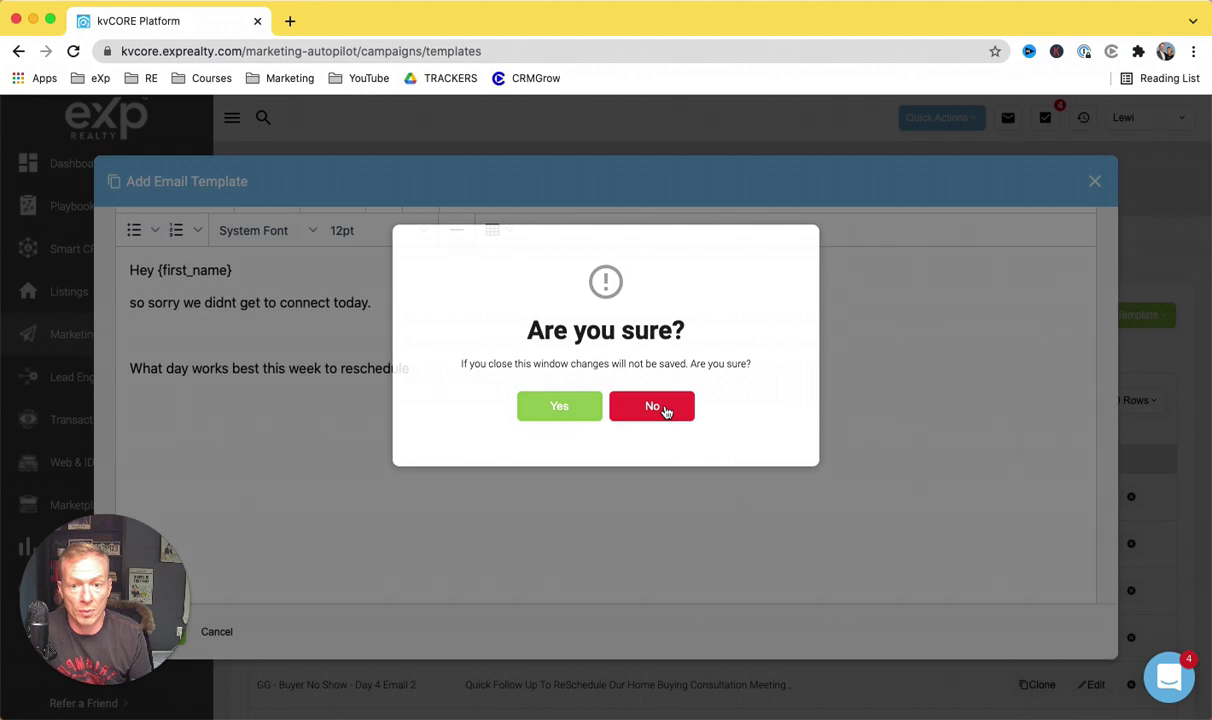
pyautogui.click(655, 407)
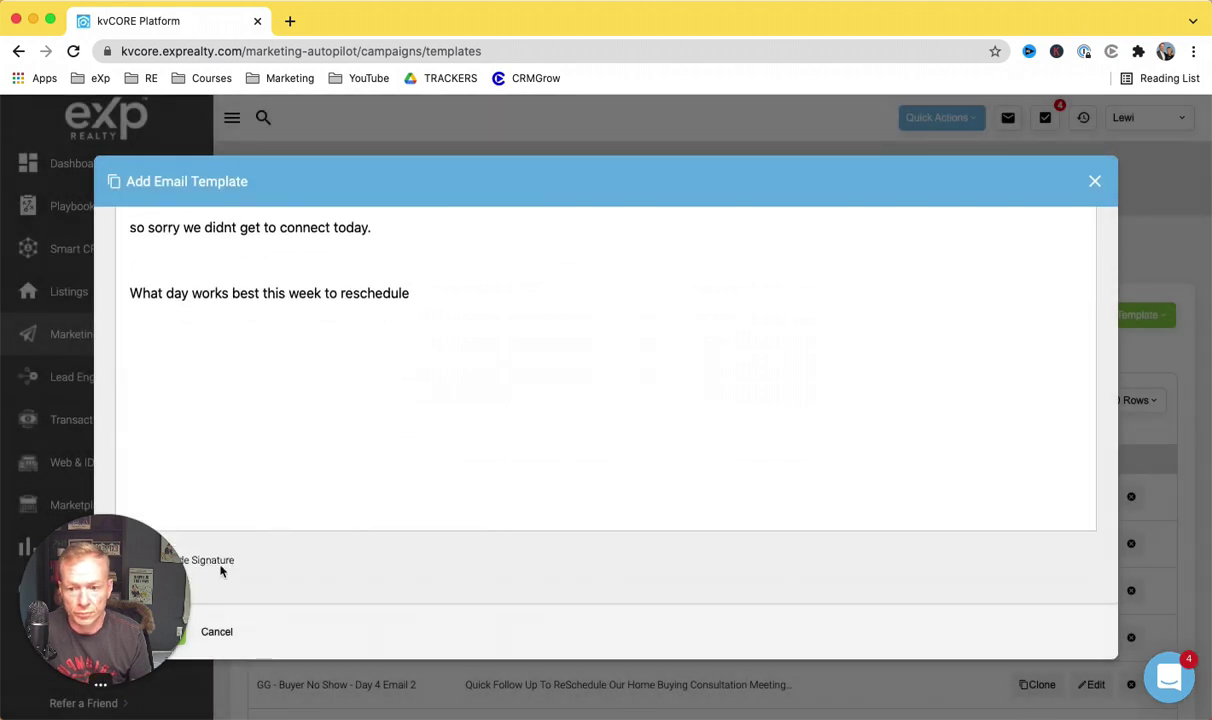
pyautogui.moveTo(124, 578)
pyautogui.moveTo(124, 578); pyautogui.dragTo(519, 505)
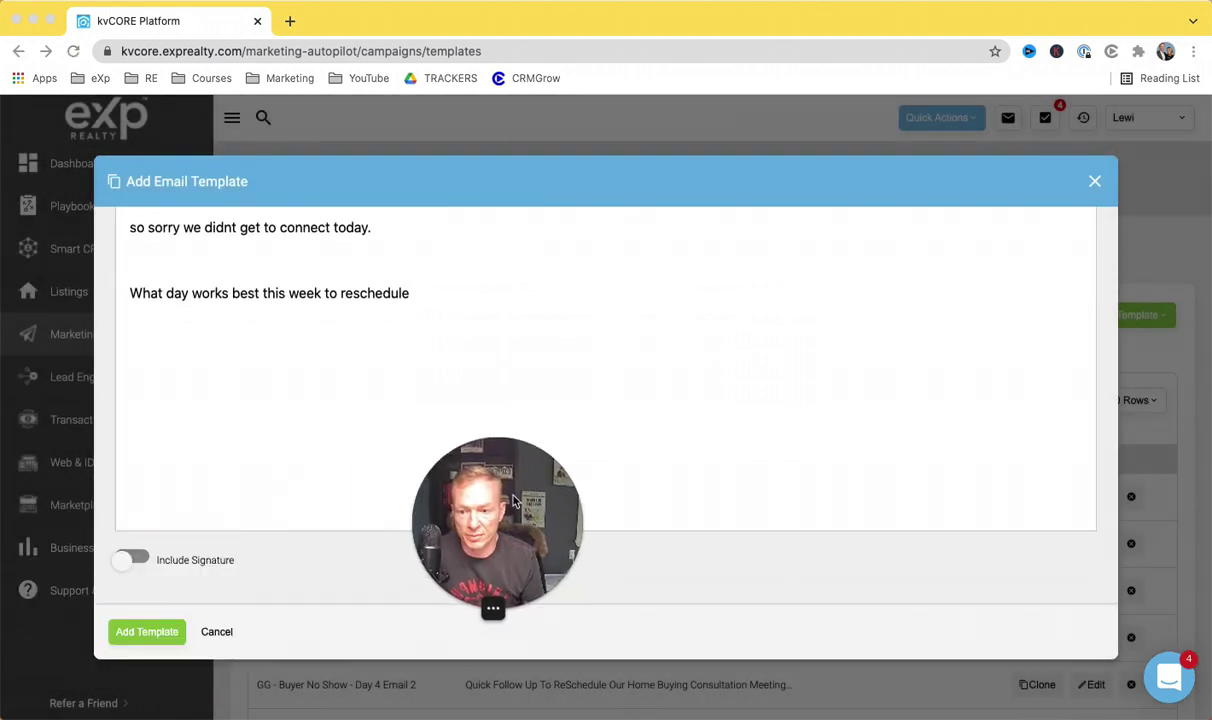
pyautogui.click(134, 561)
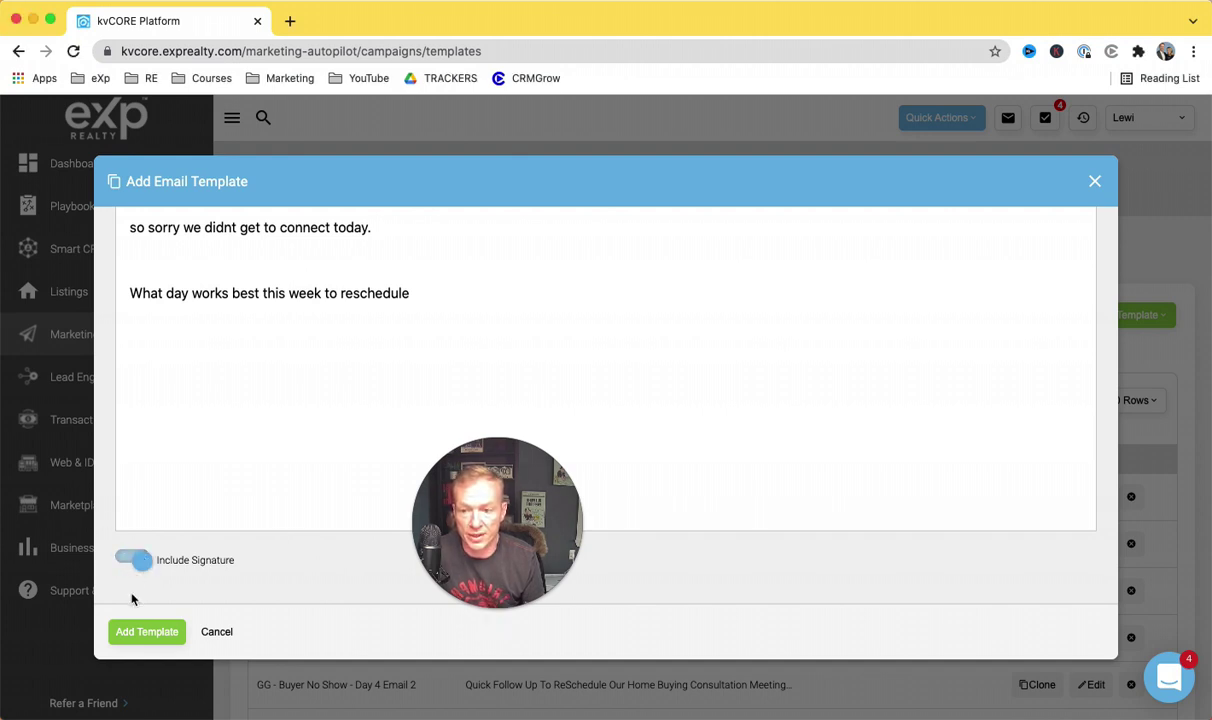
pyautogui.click(1094, 181)
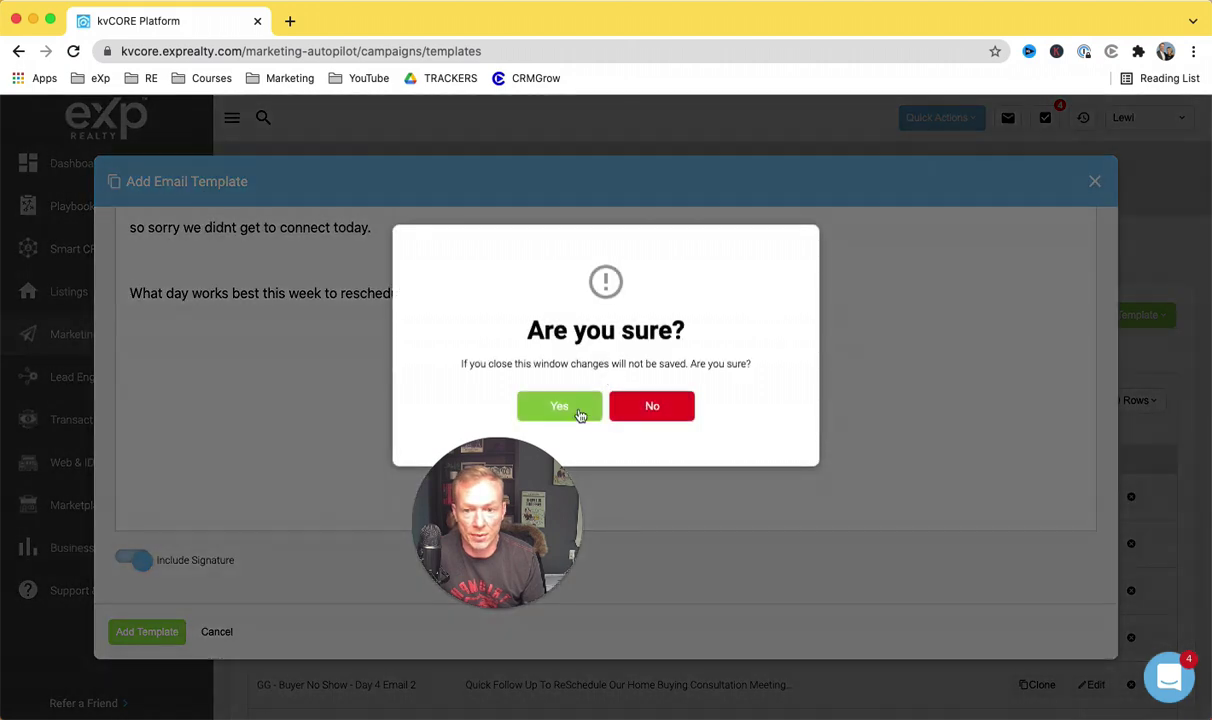
pyautogui.click(576, 410)
pyautogui.moveTo(505, 490); pyautogui.dragTo(113, 187)
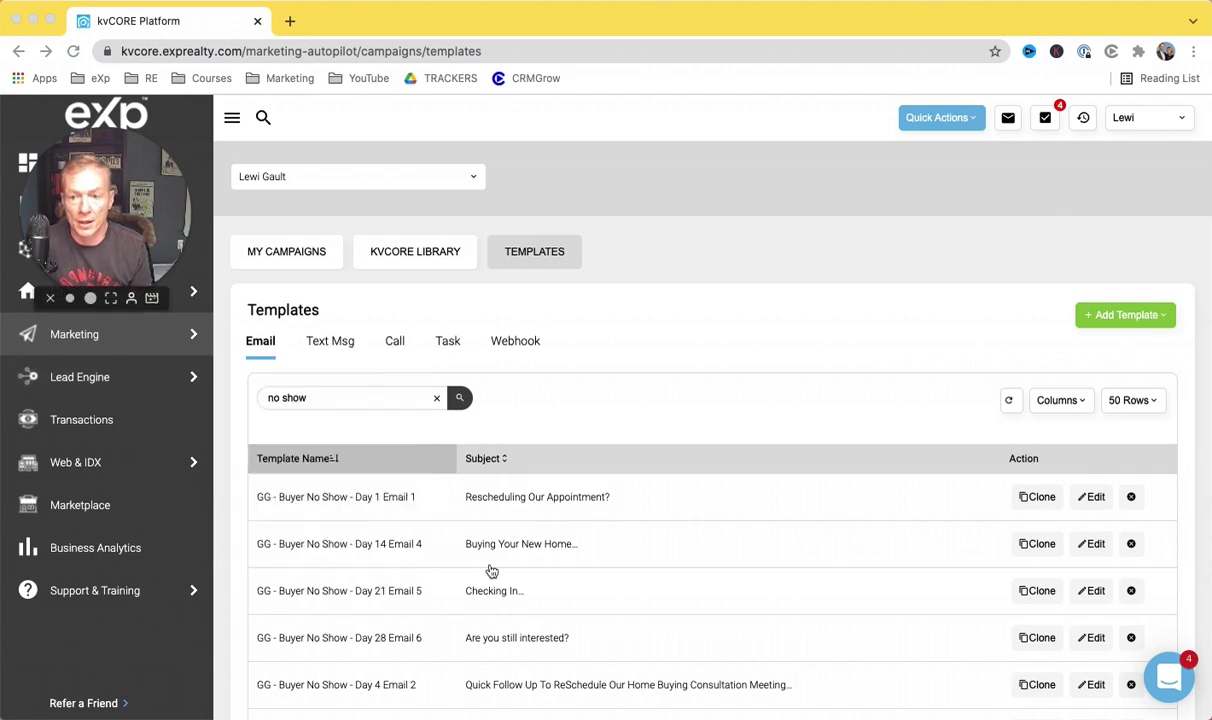
pyautogui.scroll(-2, 489, 569)
pyautogui.scroll(-2, 491, 571)
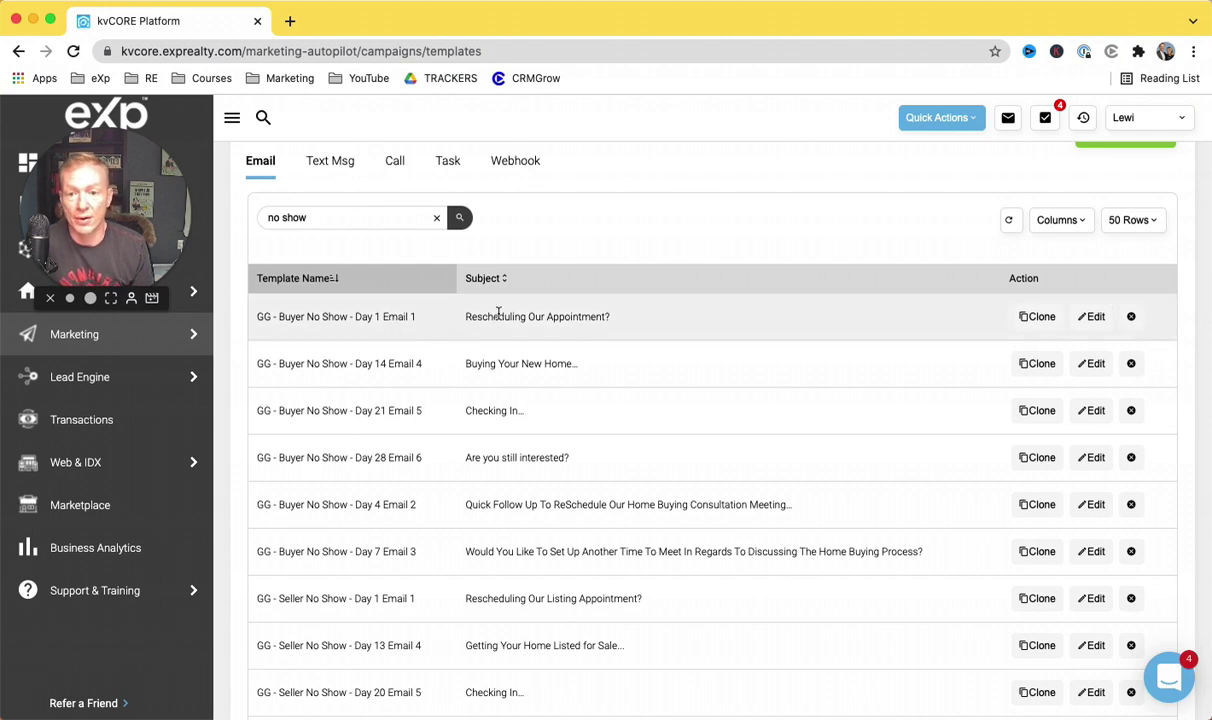
pyautogui.click(1098, 318)
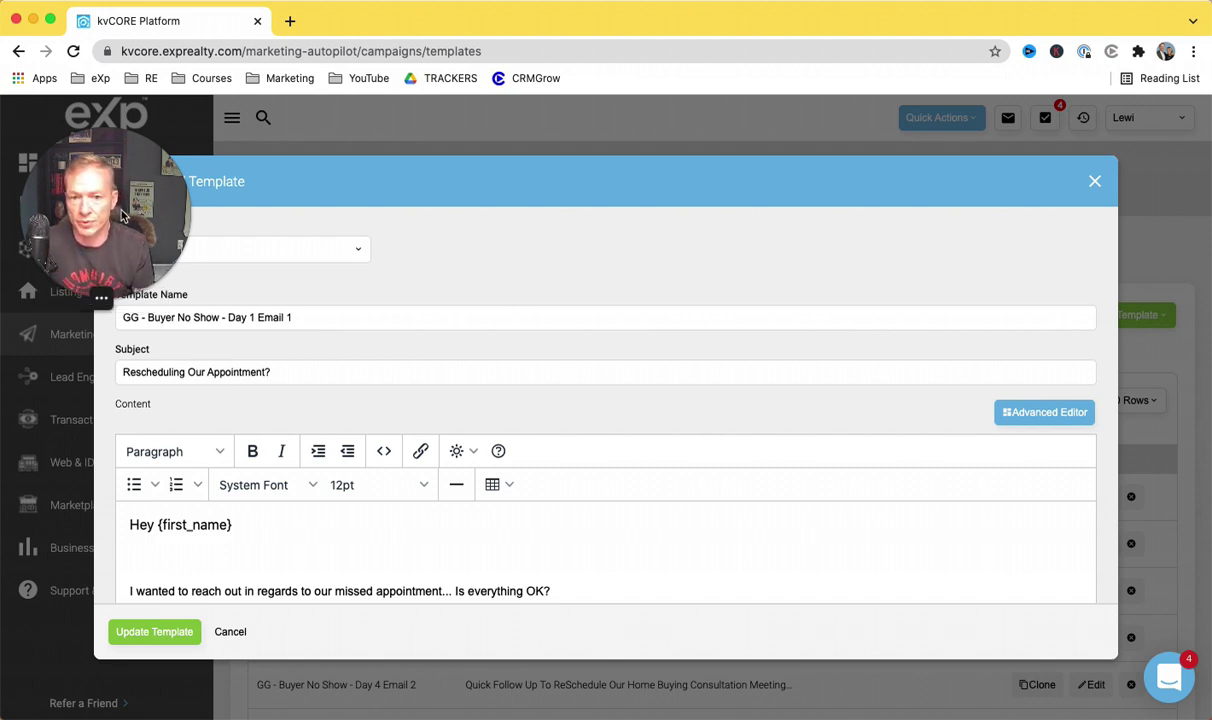
pyautogui.moveTo(122, 215); pyautogui.dragTo(103, 181)
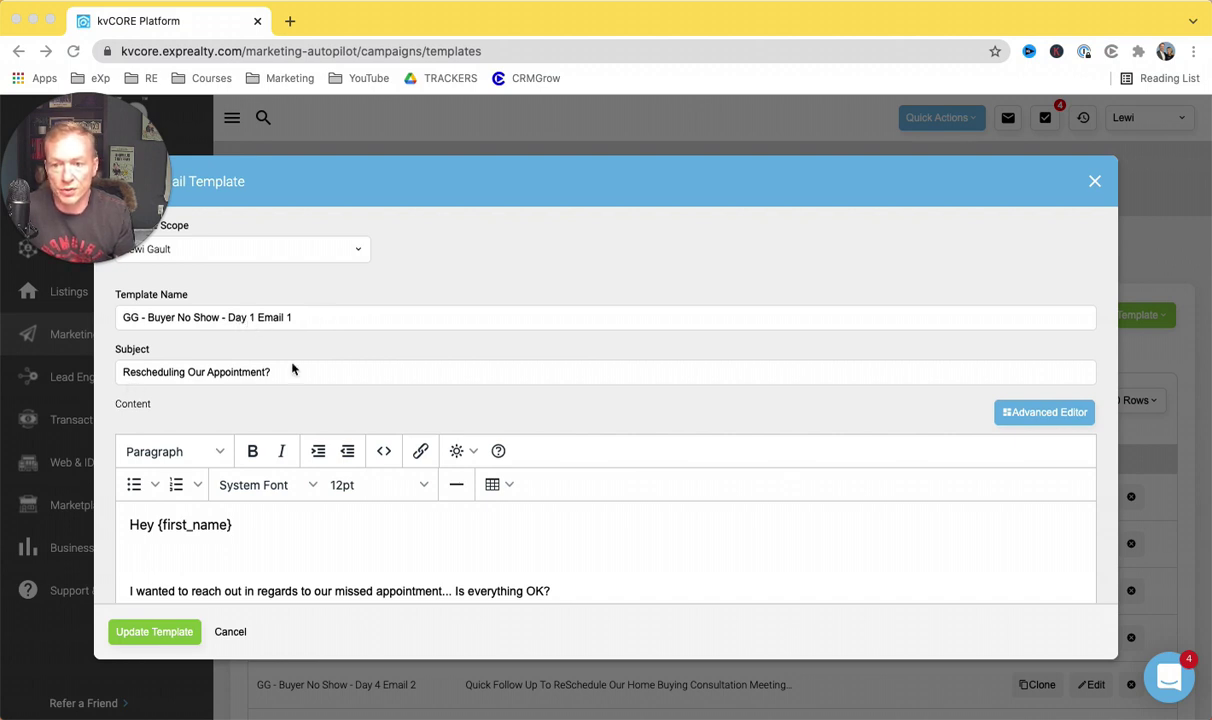
pyautogui.scroll(-4, 290, 390)
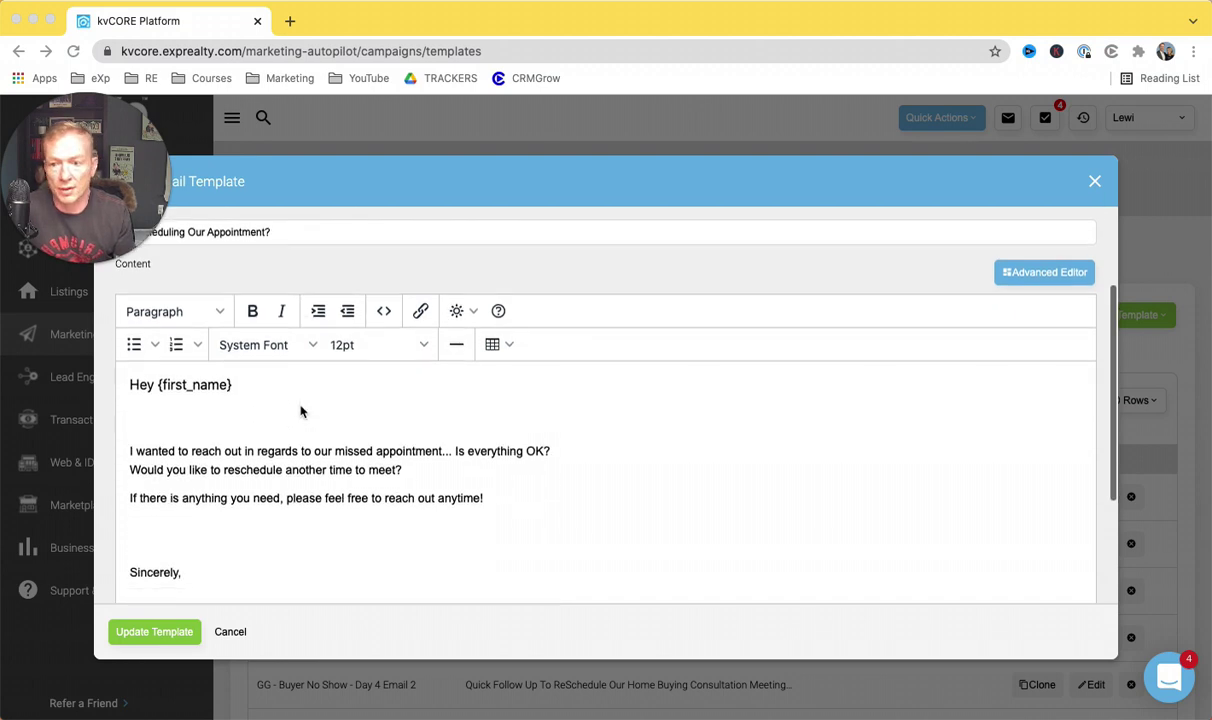
pyautogui.scroll(-2, 216, 406)
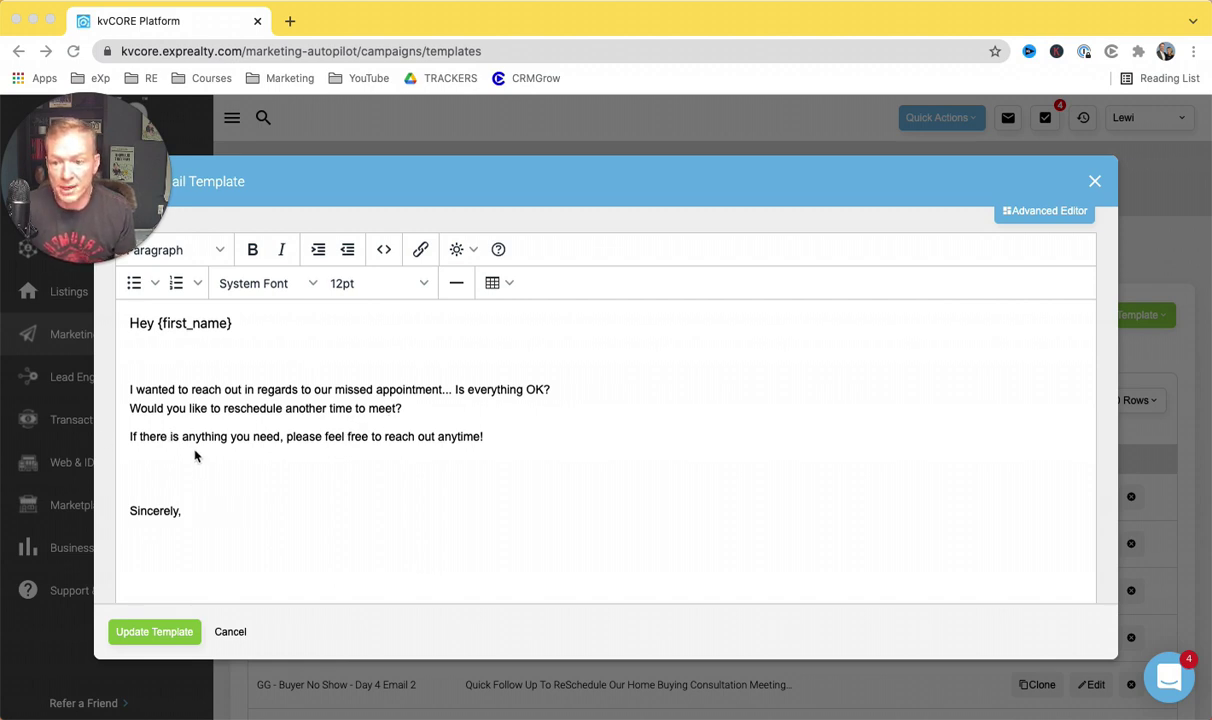
pyautogui.scroll(-3, 376, 450)
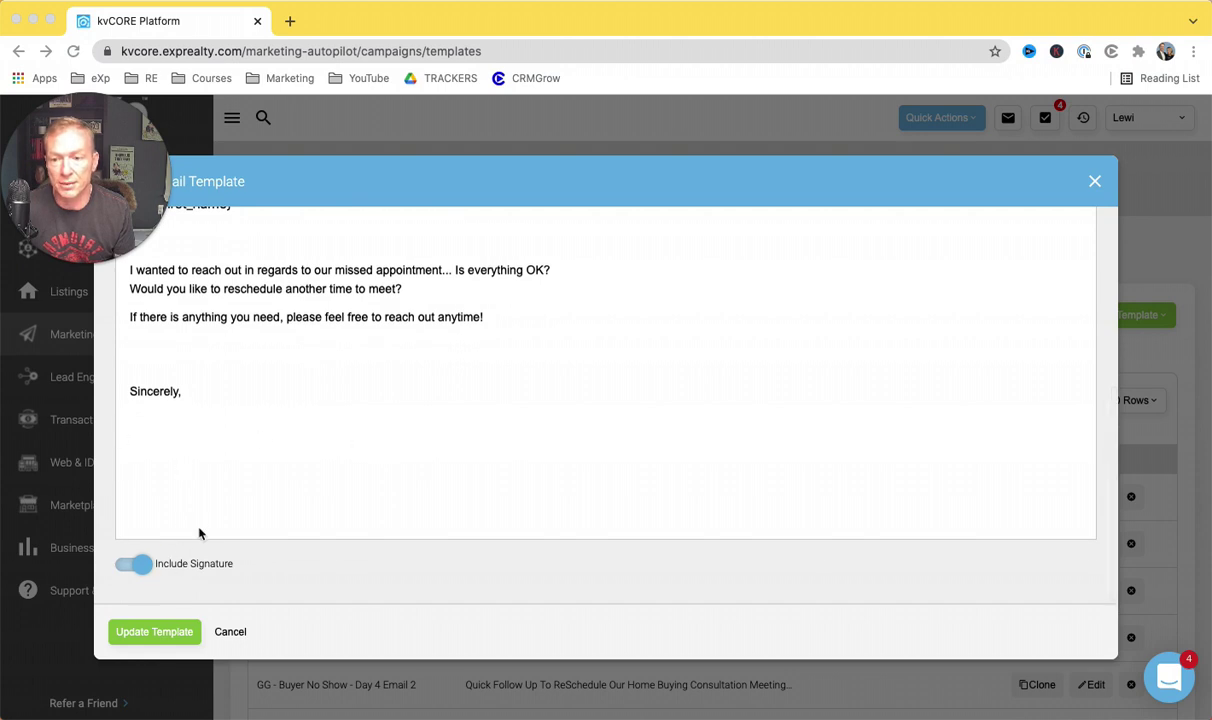
pyautogui.scroll(5, 200, 533)
pyautogui.scroll(-1, 204, 533)
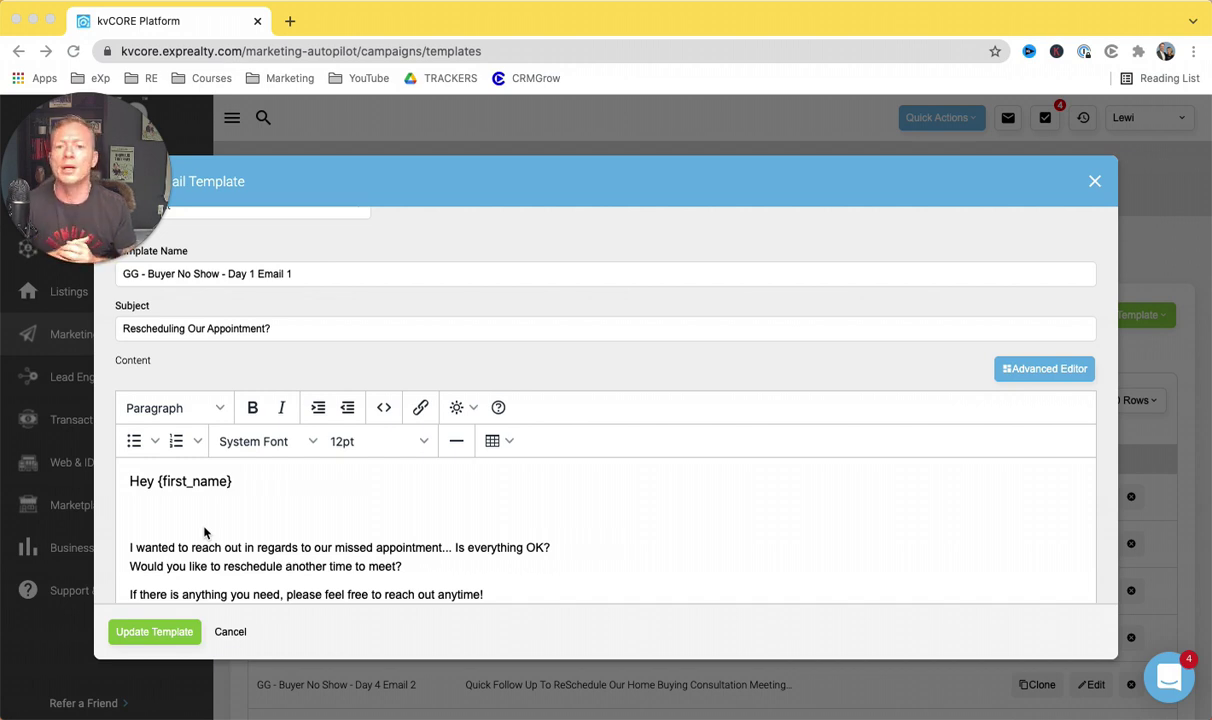
pyautogui.click(1093, 182)
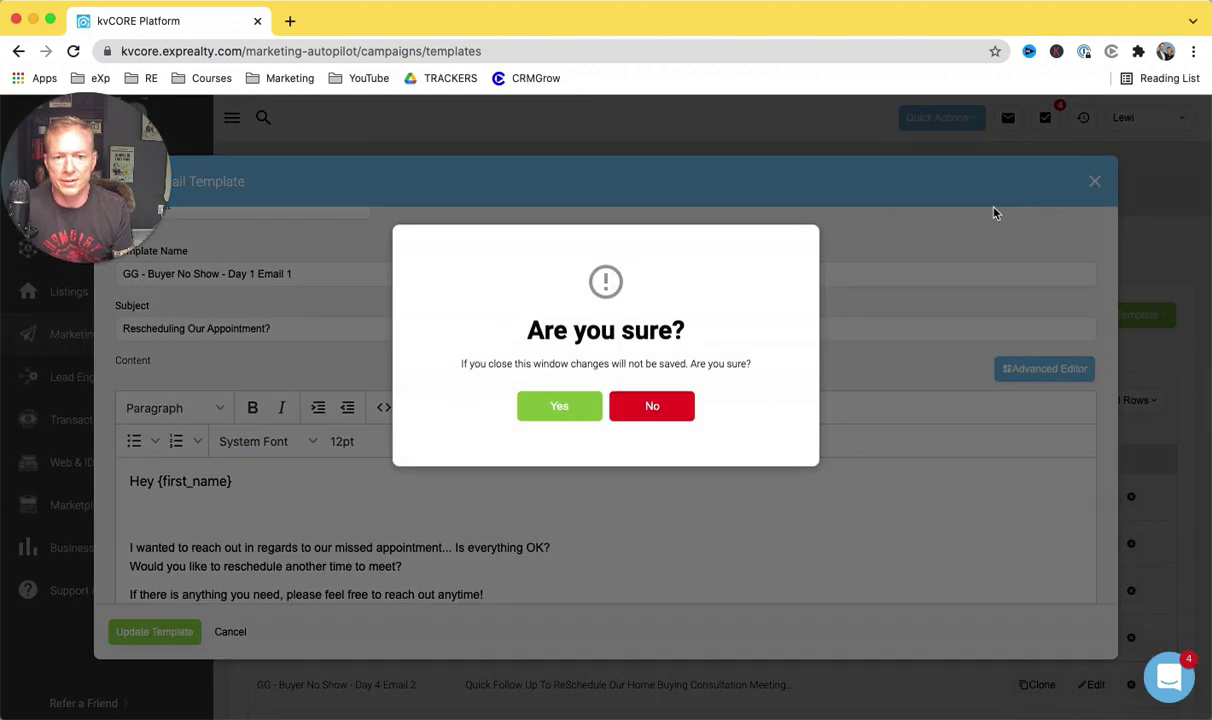
pyautogui.click(571, 412)
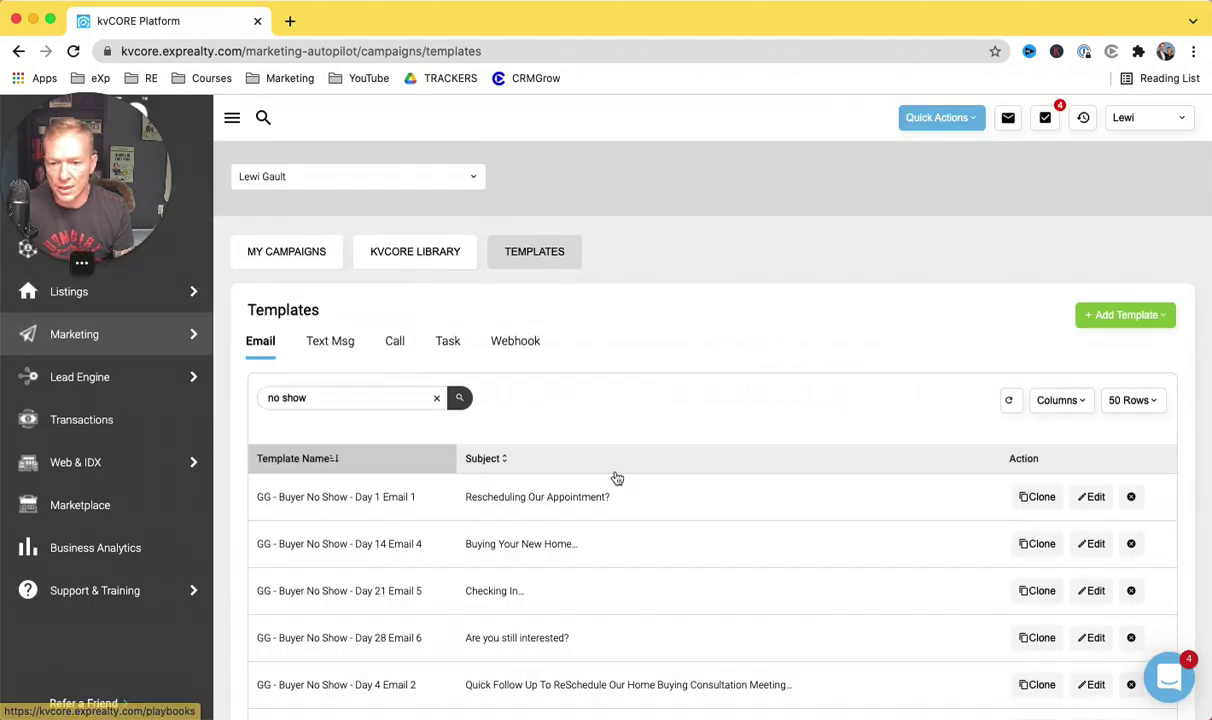
pyautogui.scroll(-3, 549, 560)
pyautogui.scroll(-3, 549, 562)
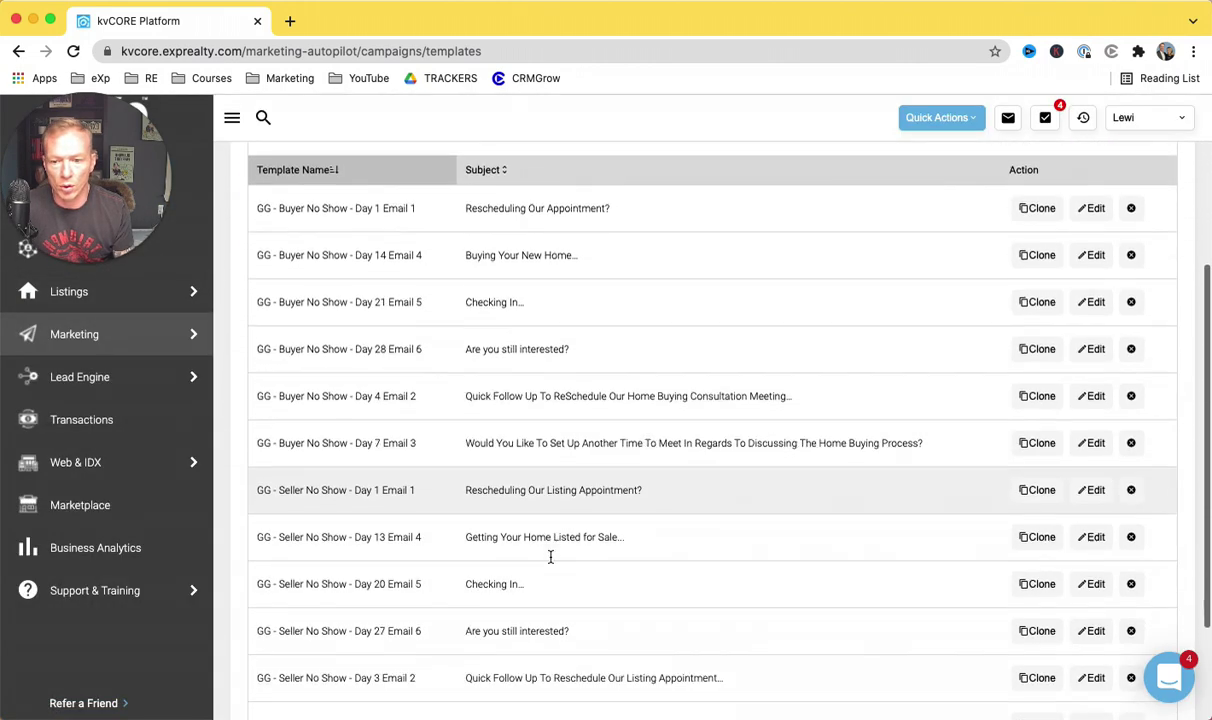
pyautogui.scroll(1, 549, 556)
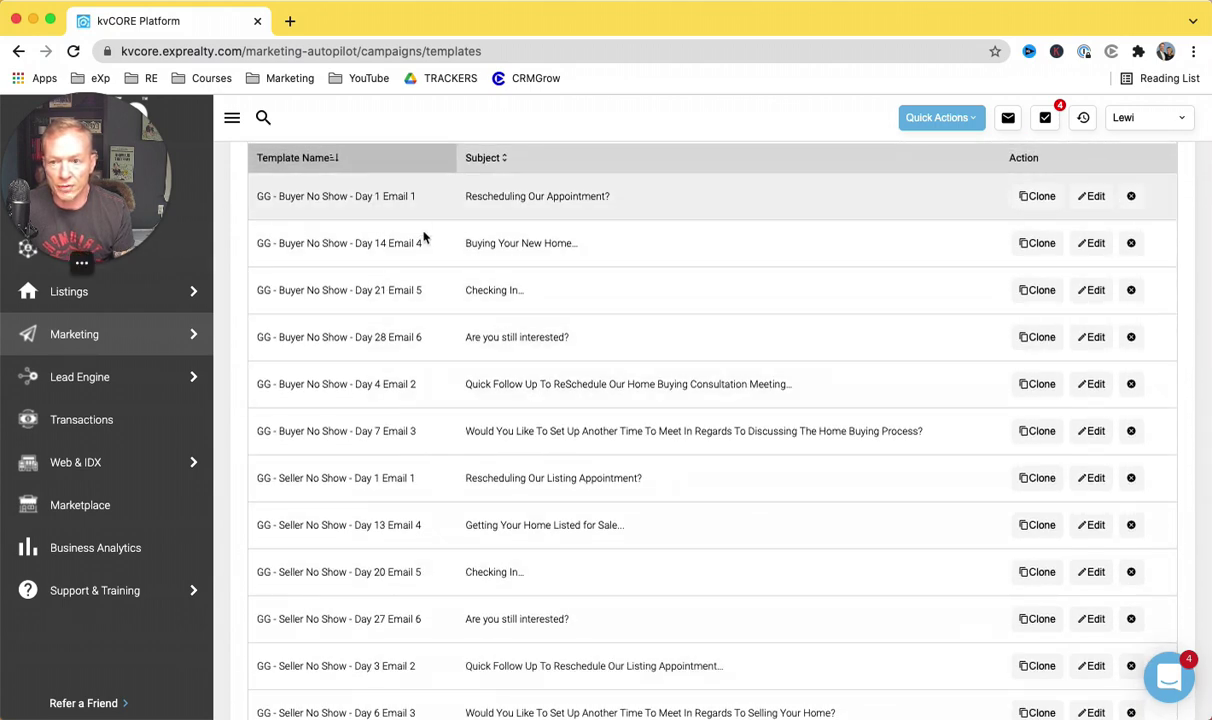
pyautogui.scroll(-2, 425, 238)
pyautogui.scroll(1, 345, 230)
pyautogui.scroll(1, 363, 260)
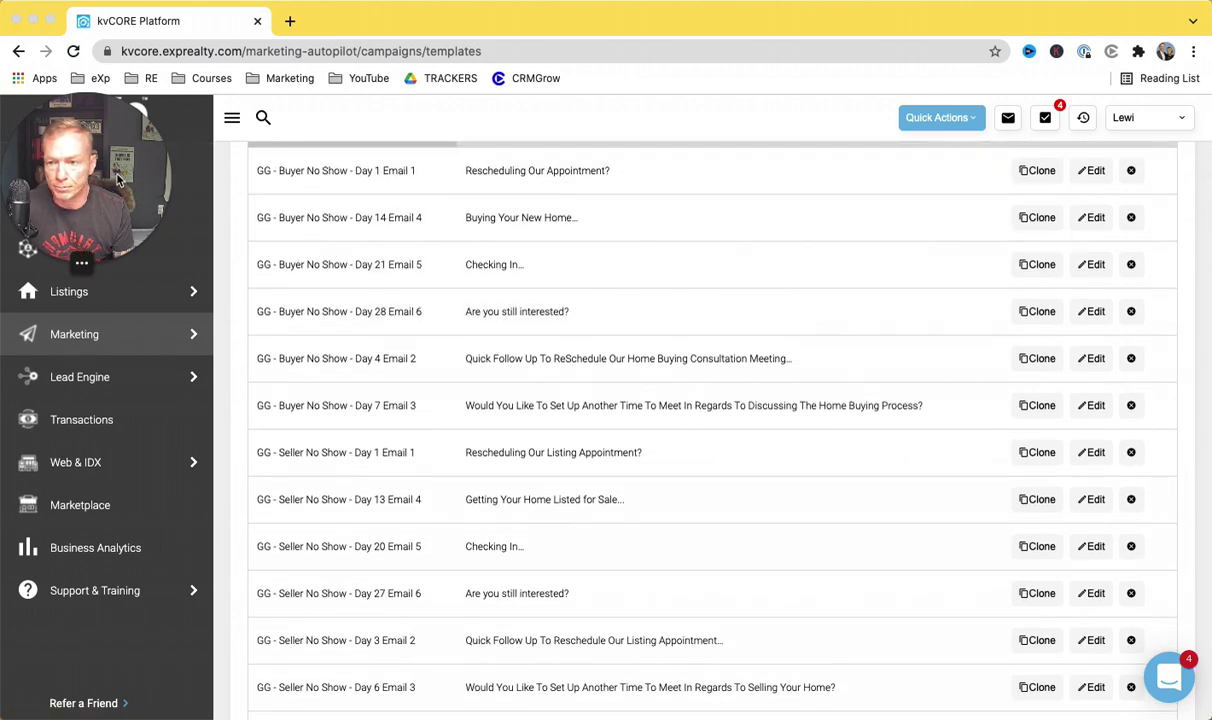
pyautogui.moveTo(111, 165); pyautogui.dragTo(105, 610)
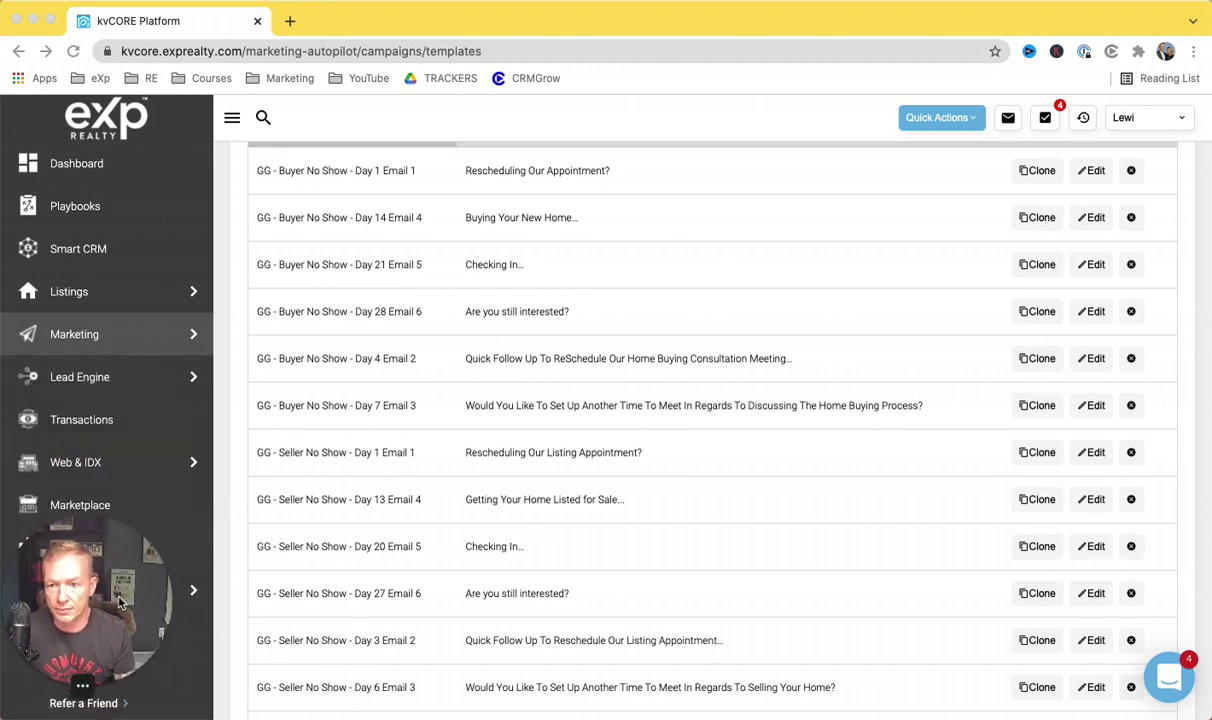
pyautogui.scroll(3, 445, 403)
pyautogui.scroll(2, 445, 403)
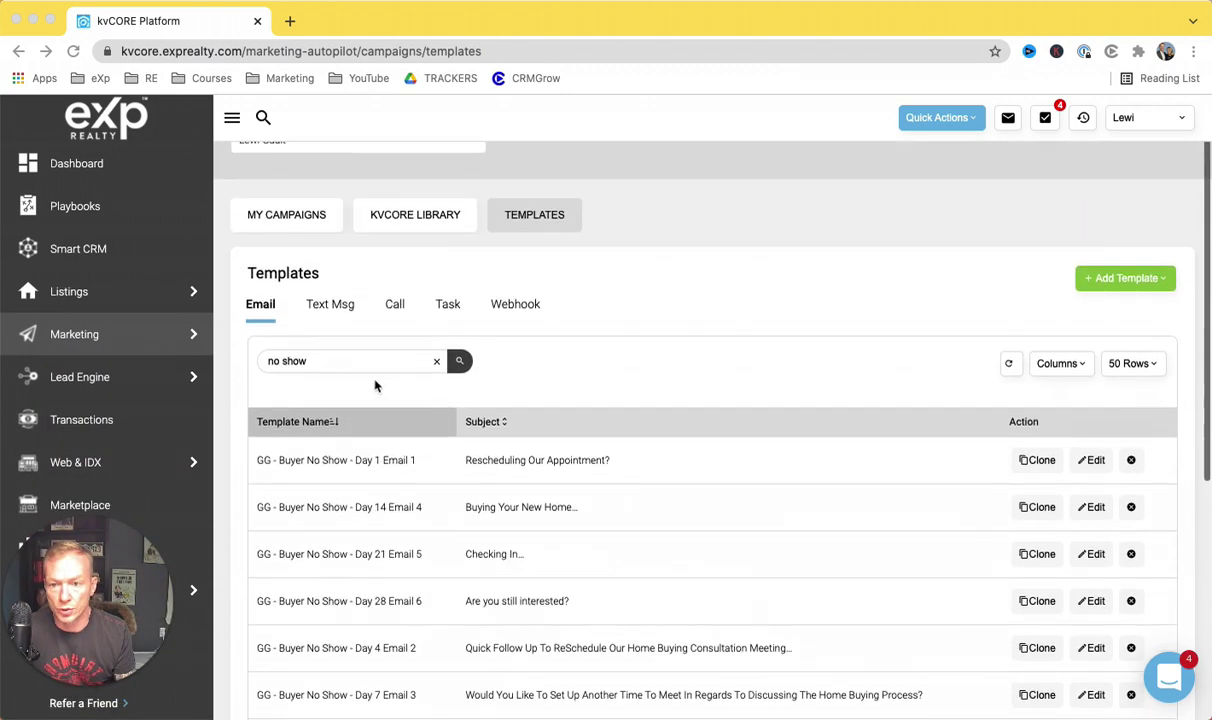
# Step: Go back to My Campaigns, open GG - Buyer No Show, and bring up its Add Action menu
pyautogui.click(280, 217)
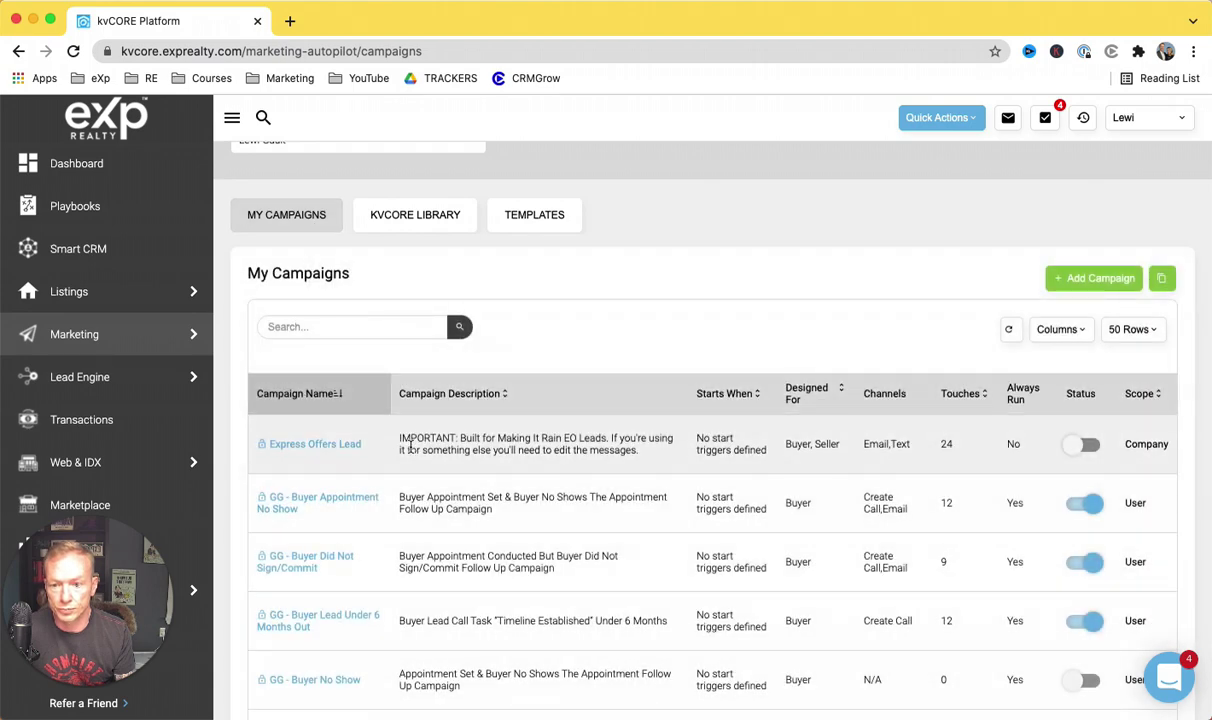
pyautogui.scroll(-4, 310, 420)
pyautogui.click(343, 482)
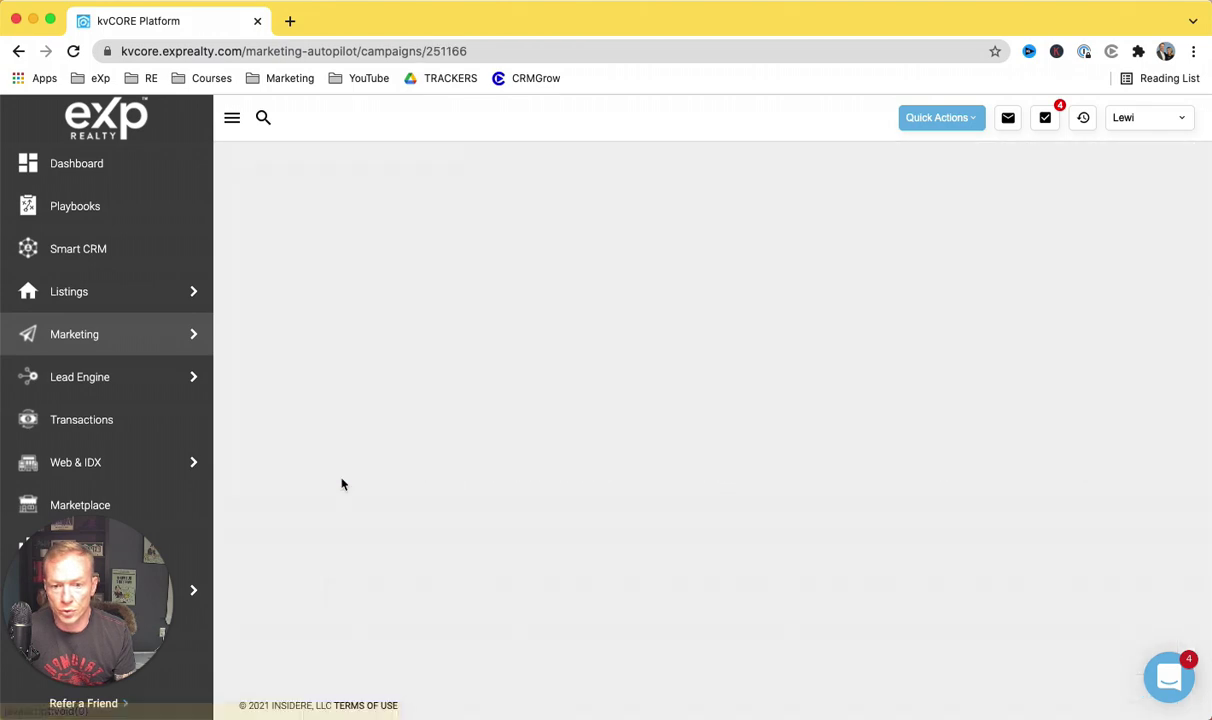
pyautogui.click(725, 216)
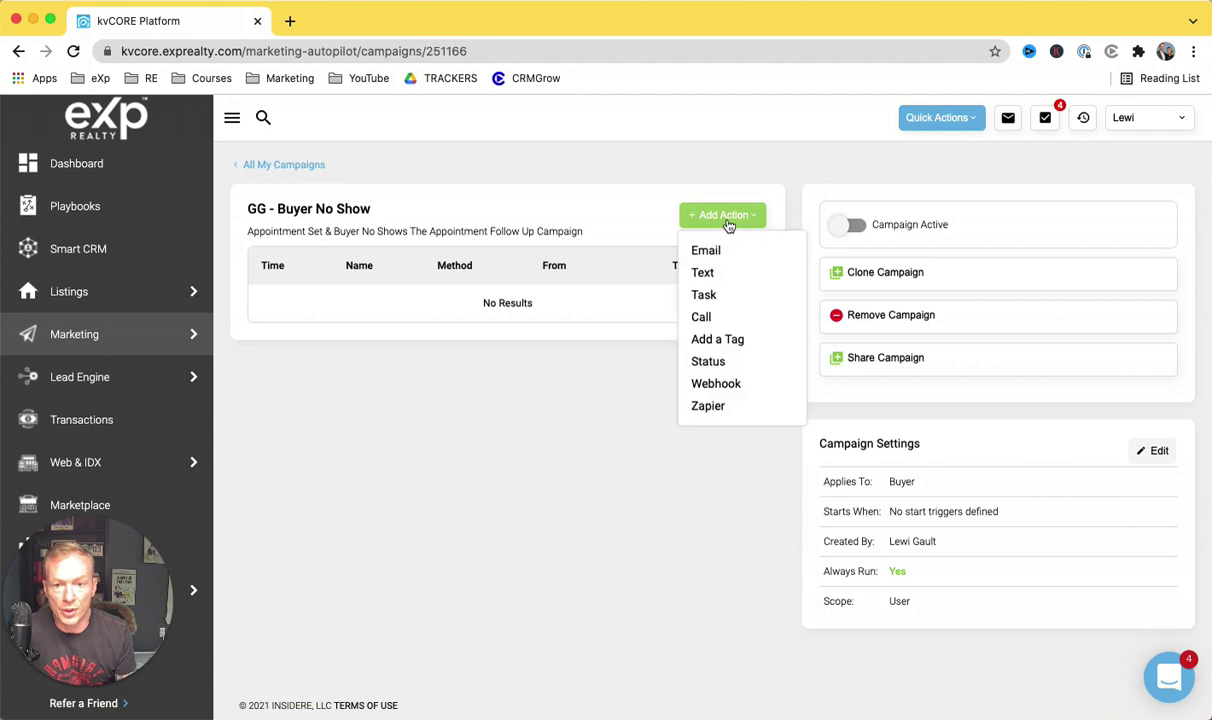
# Step: Add an Email action named 'Day 1 Email 1' using the Buyer No Show Day 1 Email 1 template
pyautogui.click(714, 249)
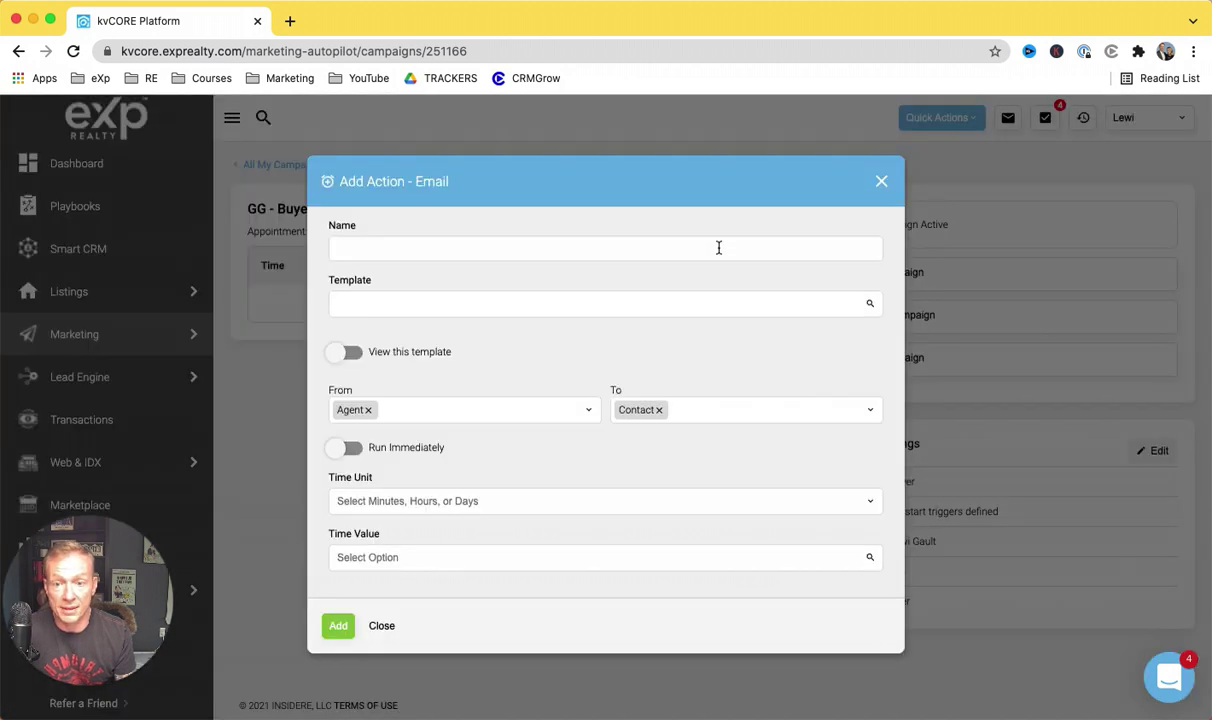
pyautogui.click(592, 254)
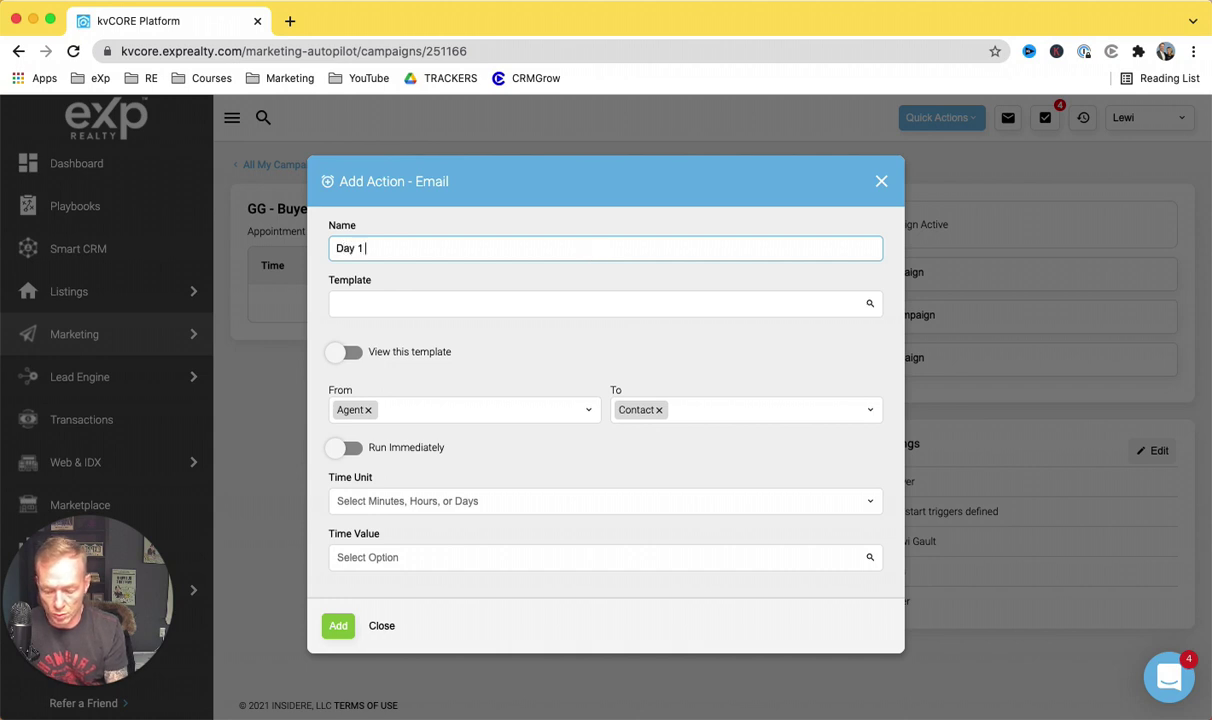
pyautogui.write('Email 1')
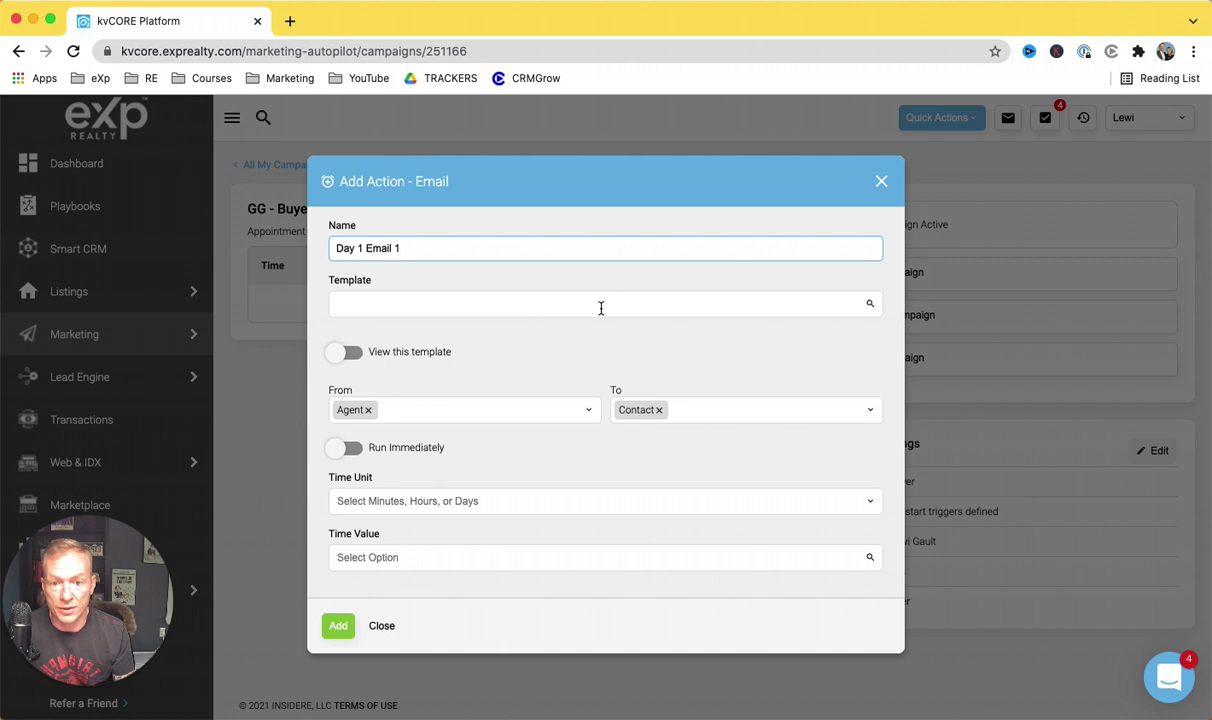
pyautogui.click(601, 308)
pyautogui.write('no show')
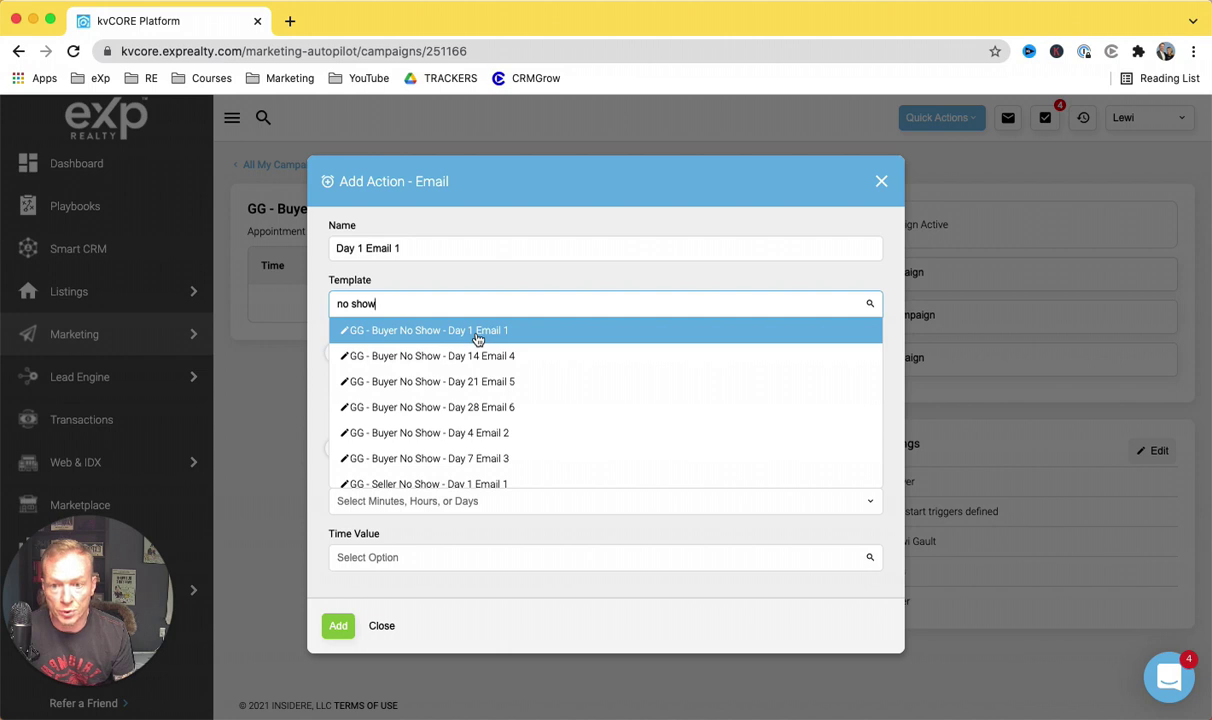
pyautogui.click(478, 333)
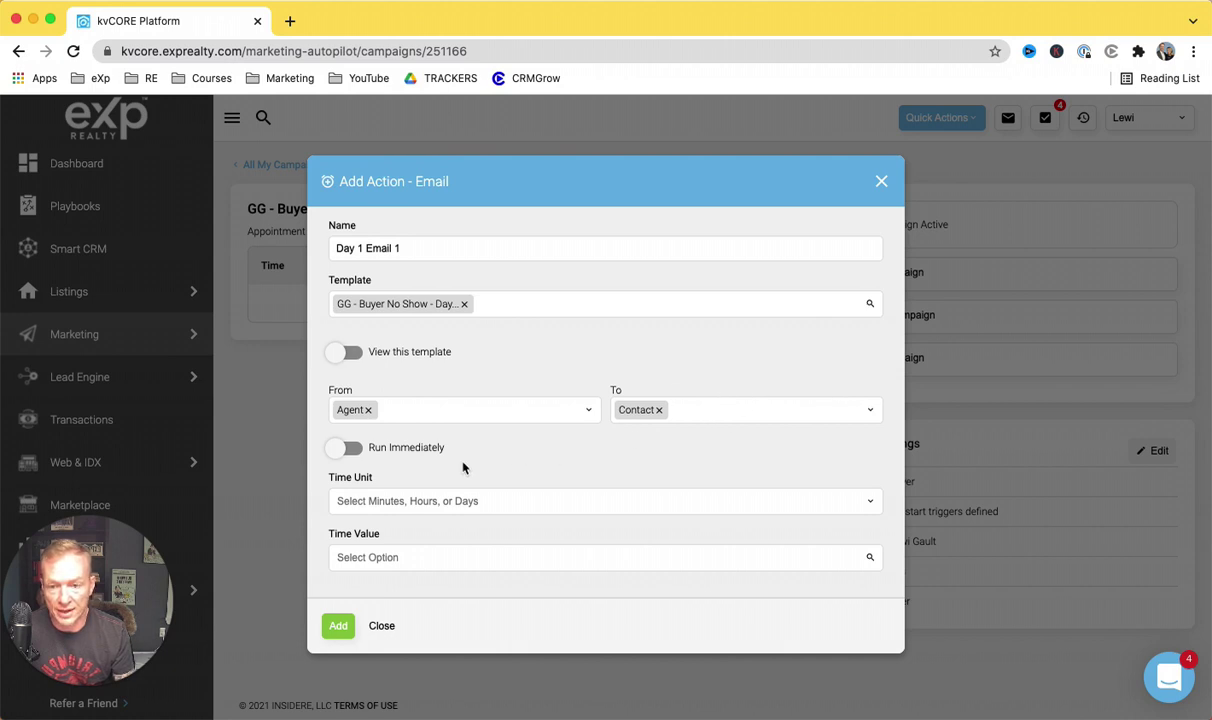
# Step: Set the email to run immediately instead of a day delay and add the action
pyautogui.click(352, 450)
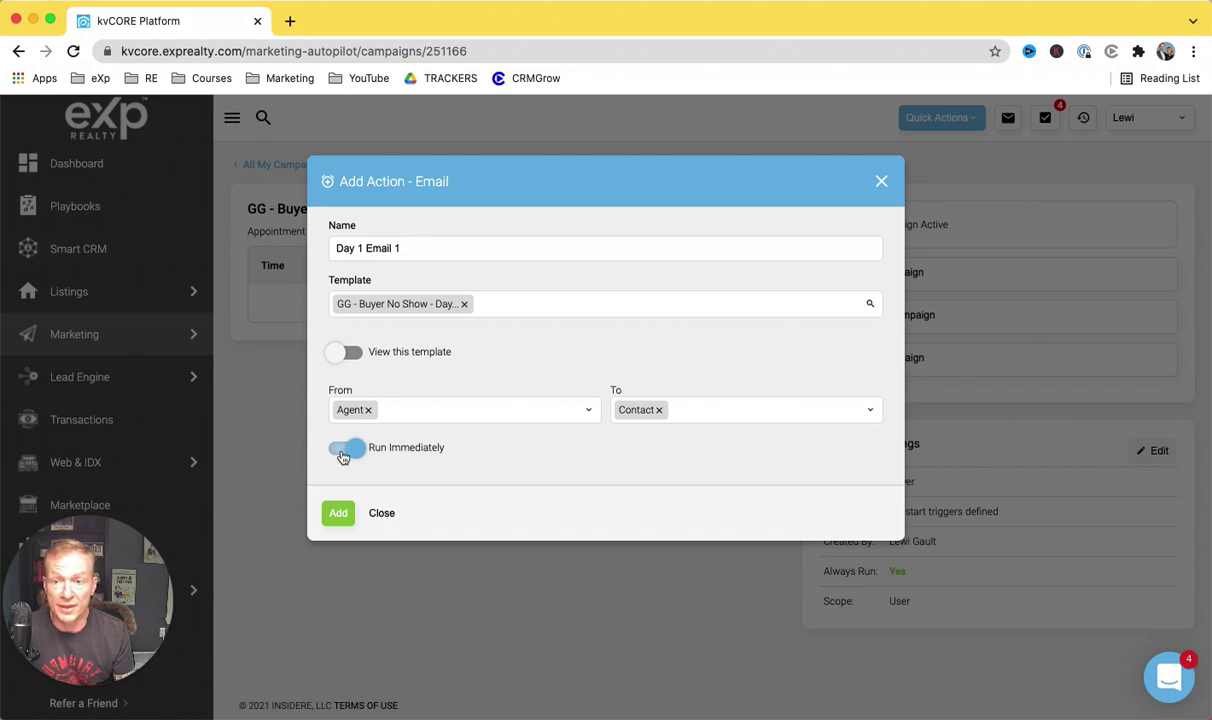
pyautogui.click(345, 452)
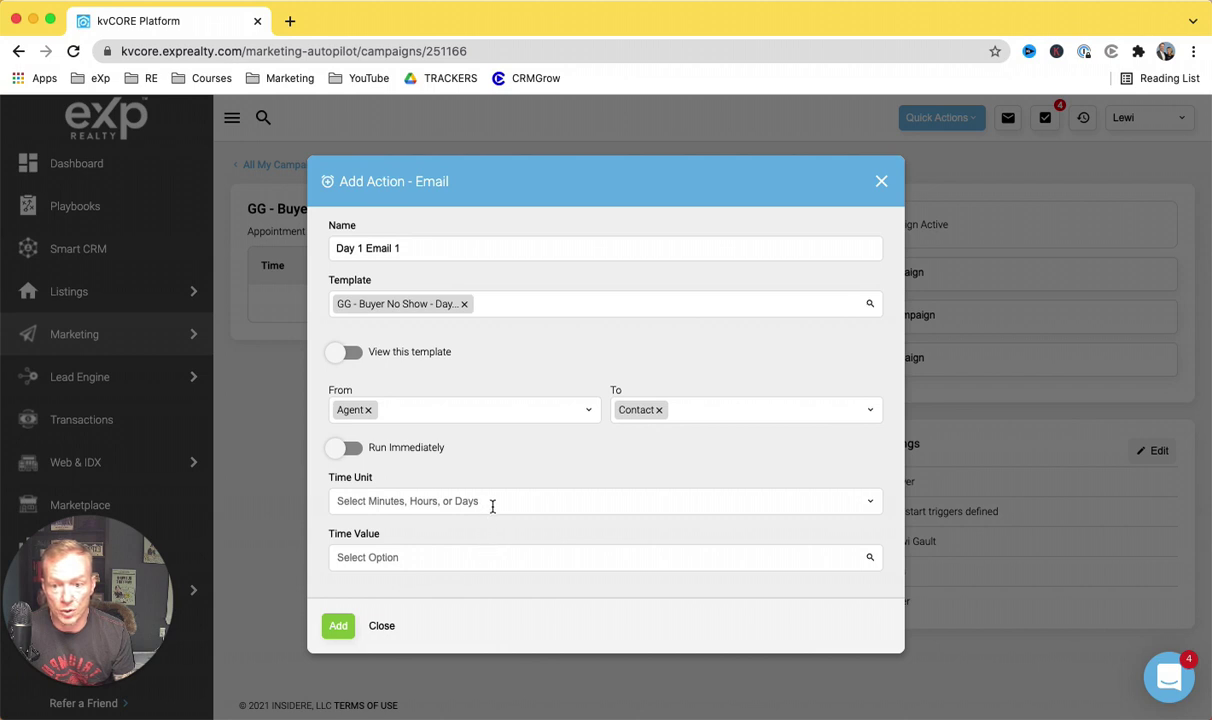
pyautogui.click(834, 498)
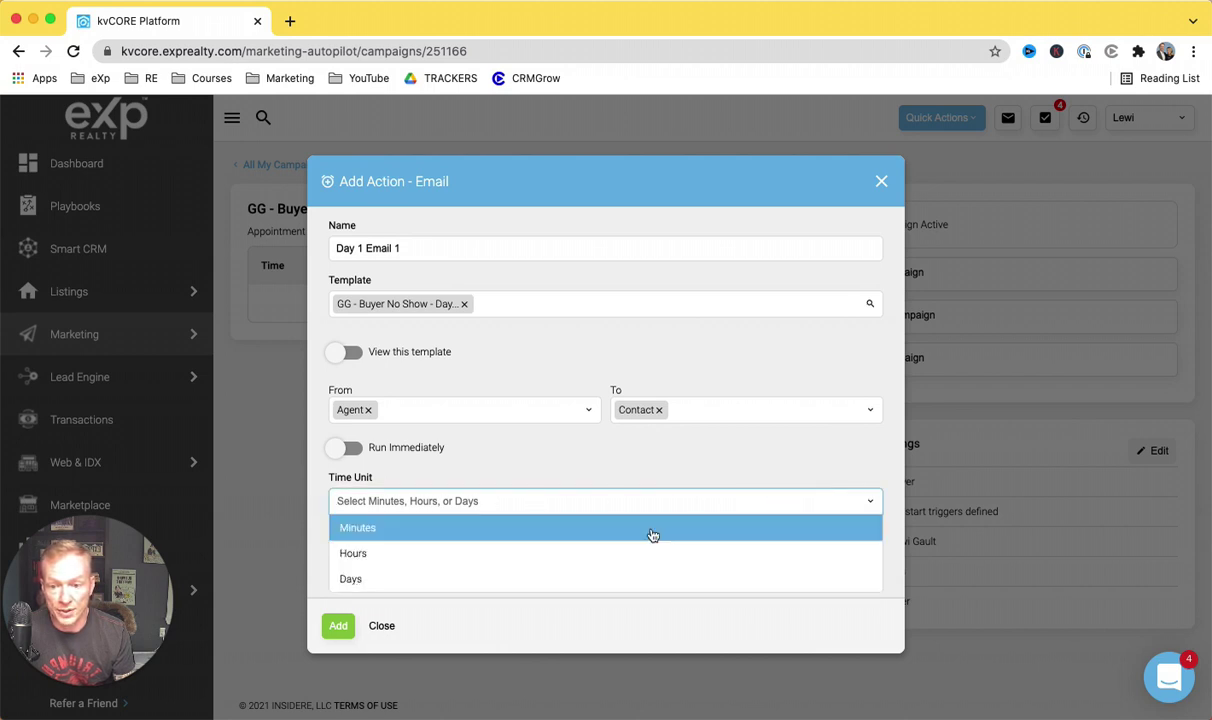
pyautogui.click(531, 578)
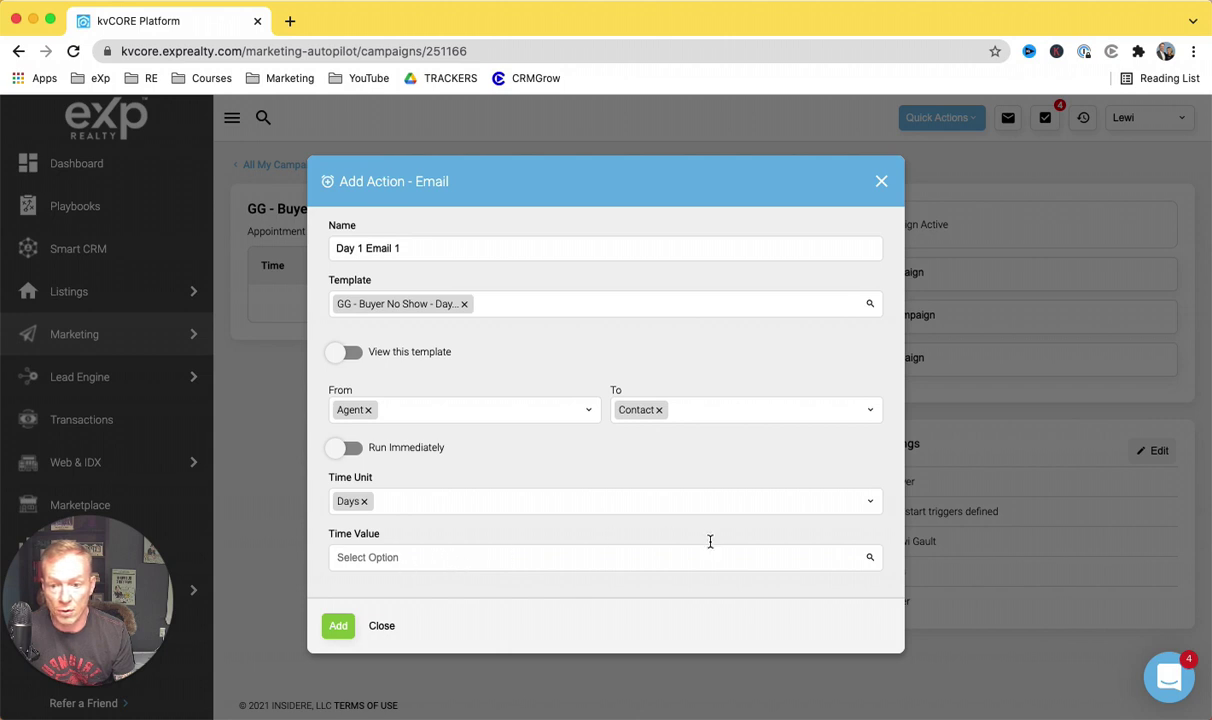
pyautogui.click(664, 556)
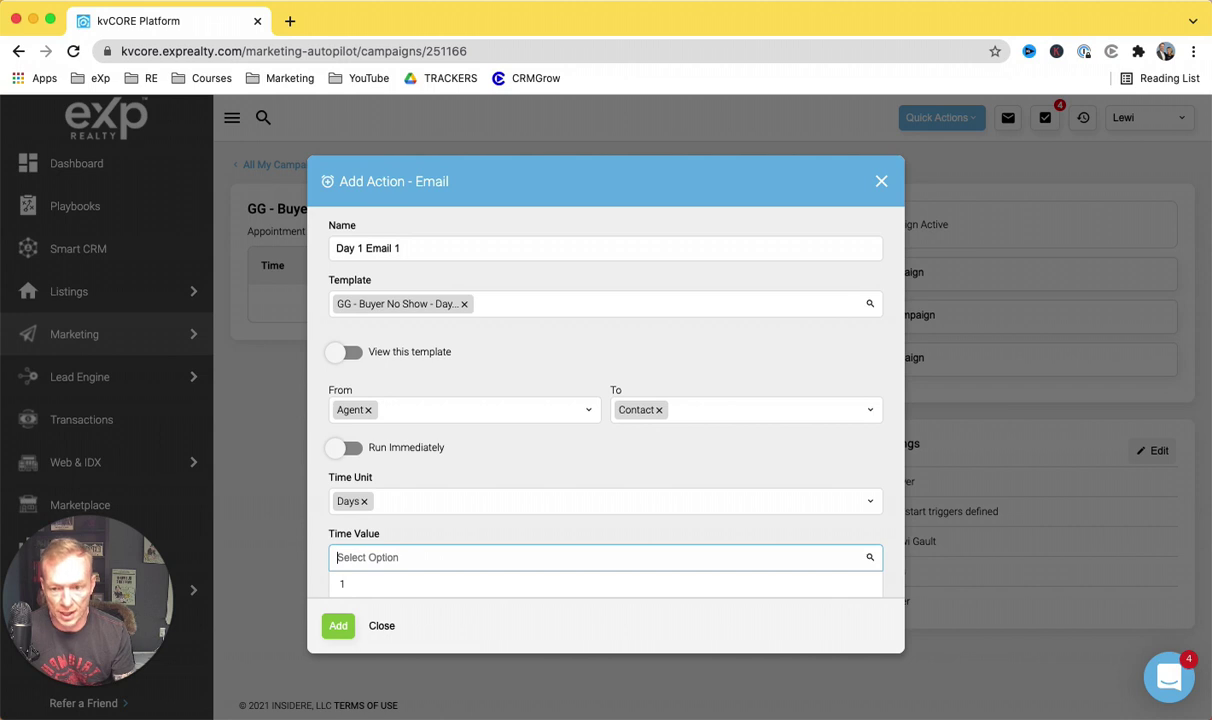
pyautogui.click(350, 449)
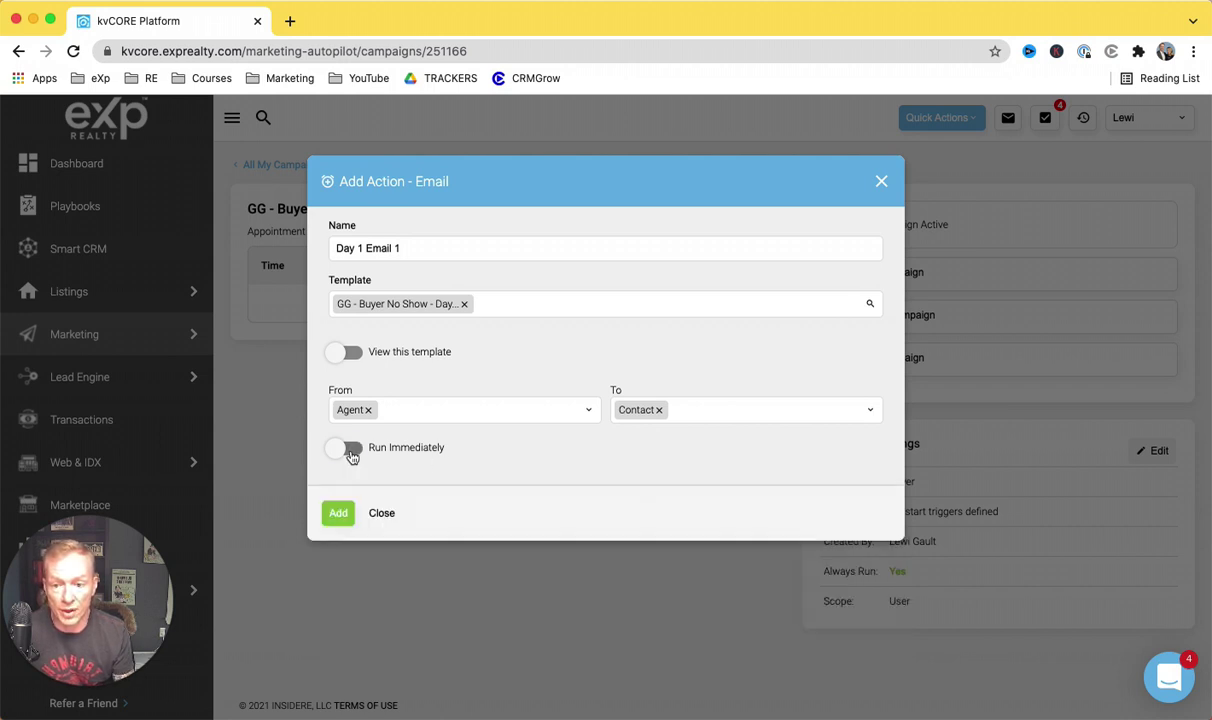
pyautogui.click(340, 514)
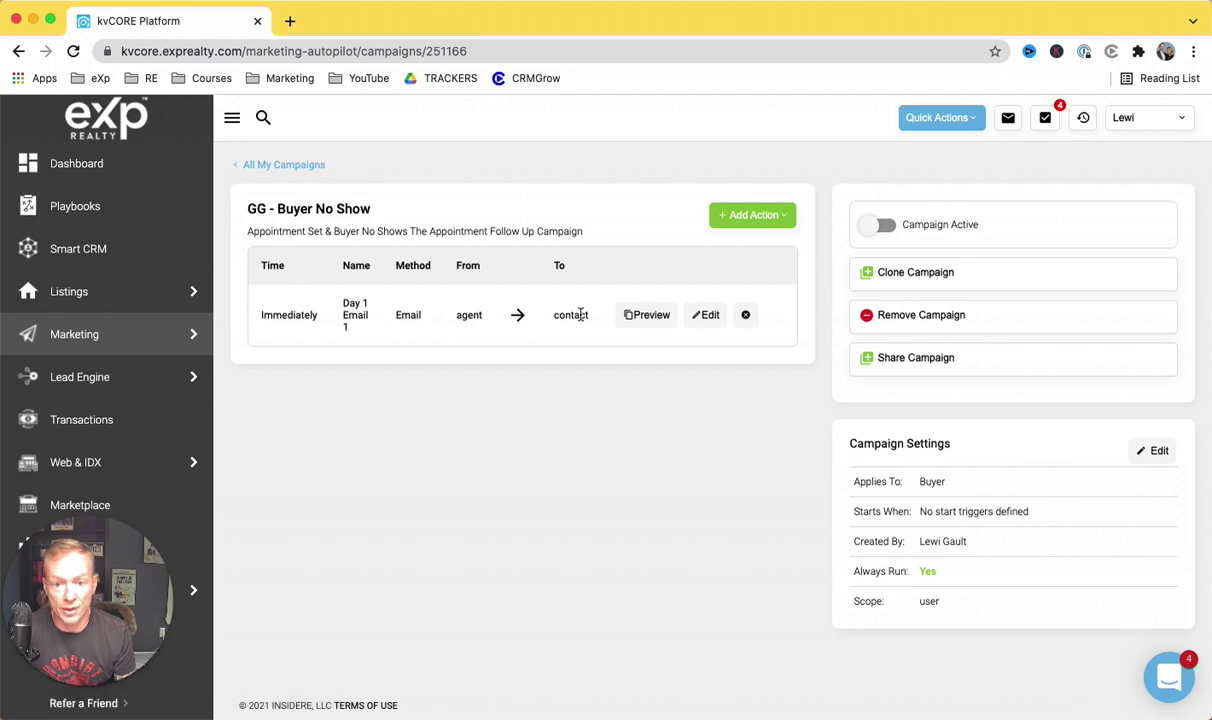
# Step: Preview the Day 1 Email 1 message, close it, and bring up the list of action types
pyautogui.click(656, 318)
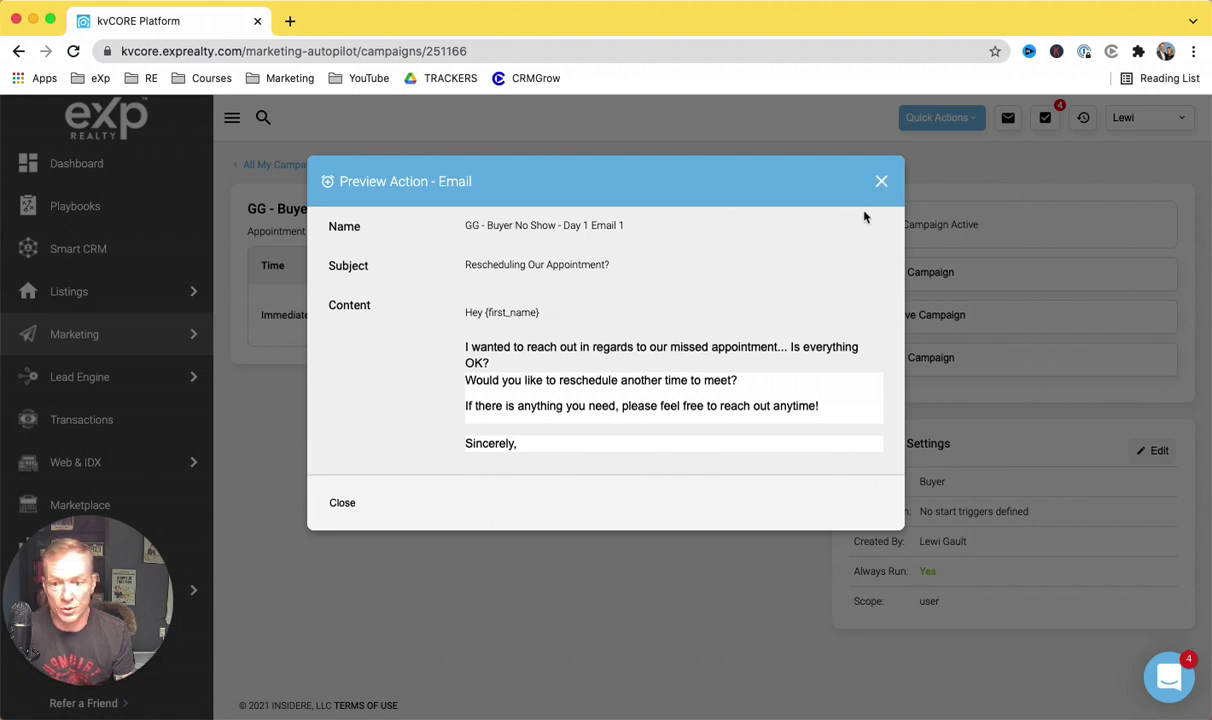
pyautogui.click(882, 182)
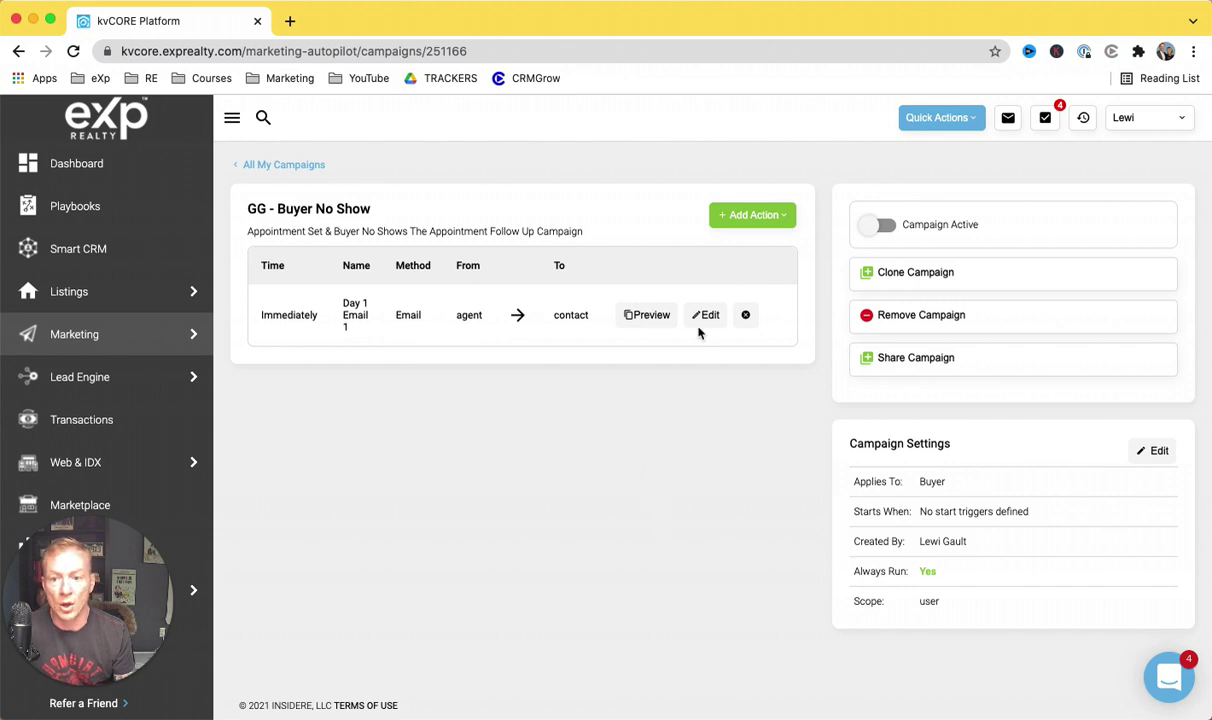
pyautogui.click(766, 215)
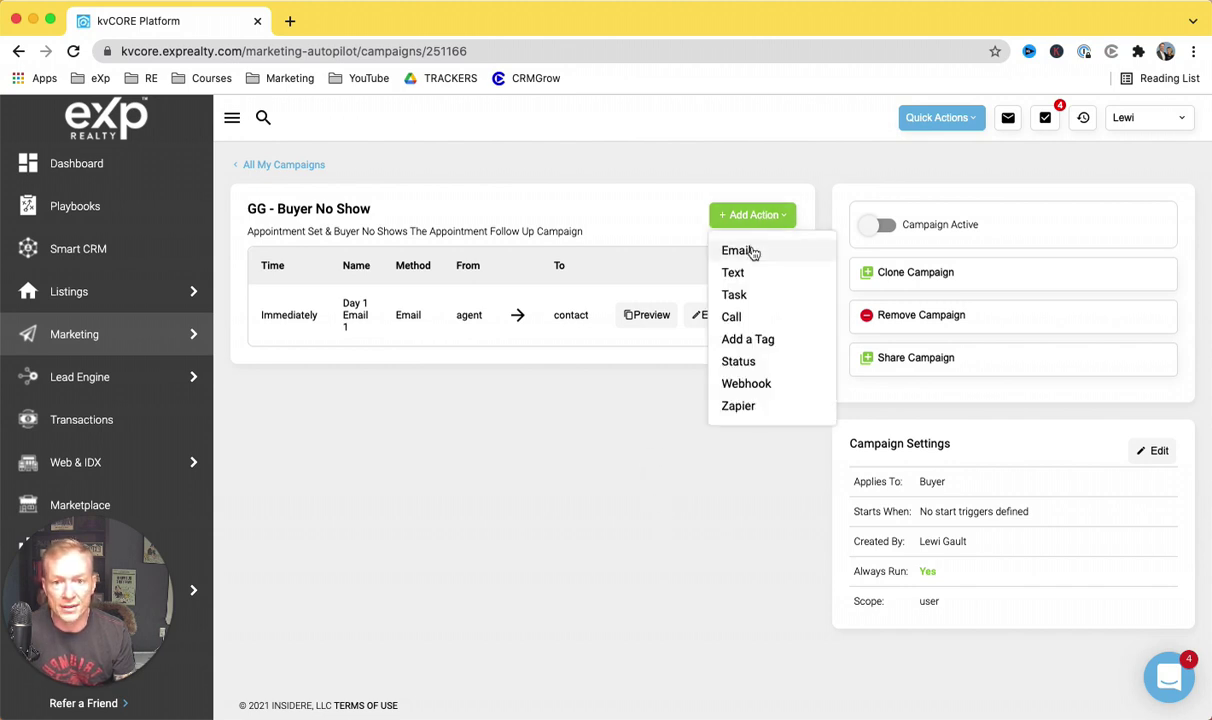
# Step: Add an Email action using the Buyer No Show Day 4 Email 2 template, named 'Day 4 Email 2'
pyautogui.click(752, 251)
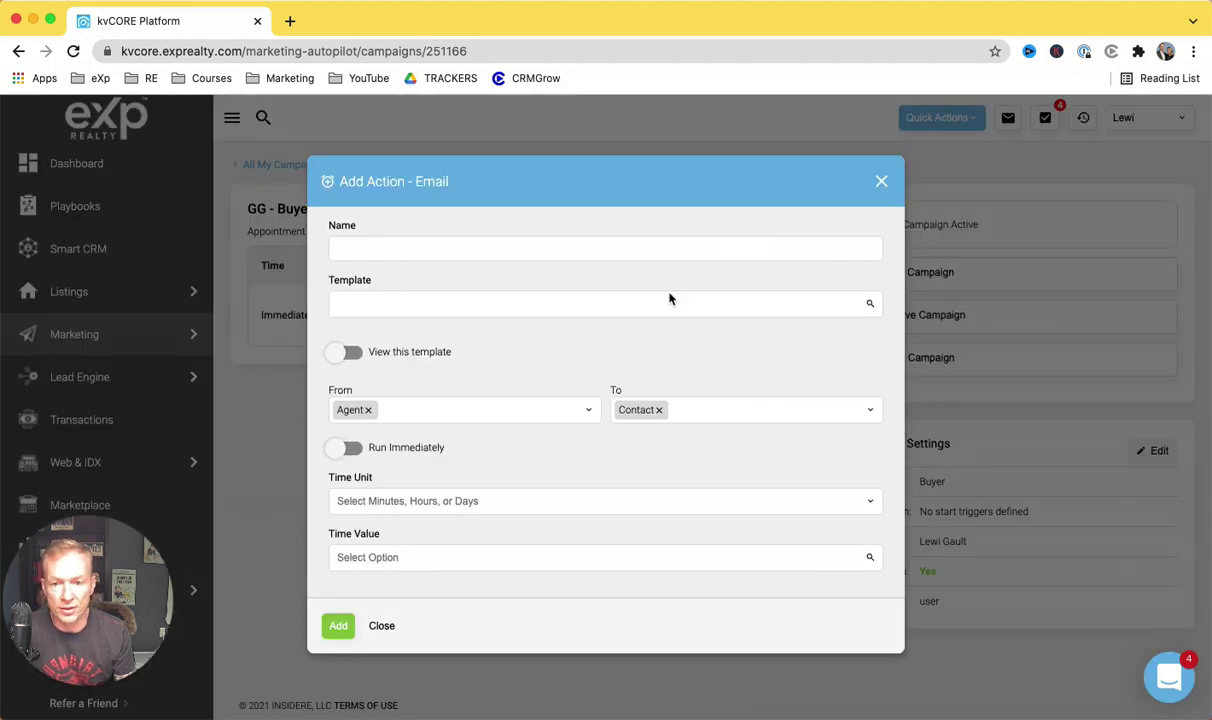
pyautogui.click(523, 312)
pyautogui.write('no show')
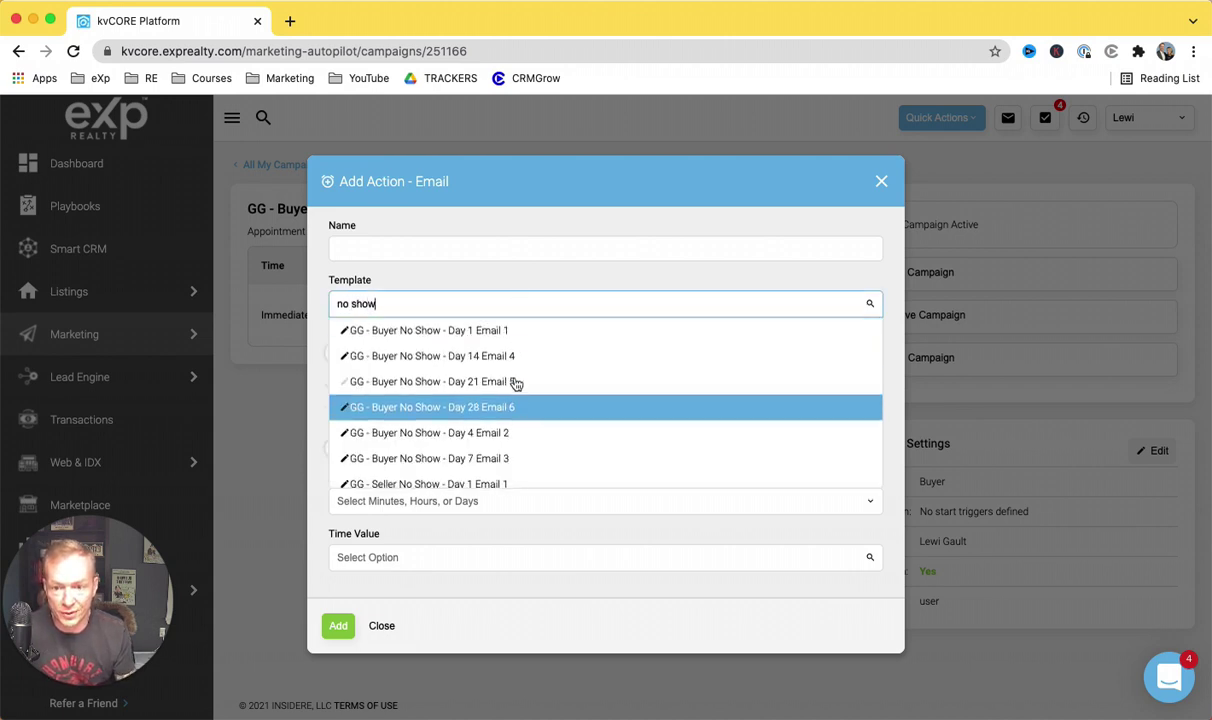
pyautogui.scroll(-3, 500, 418)
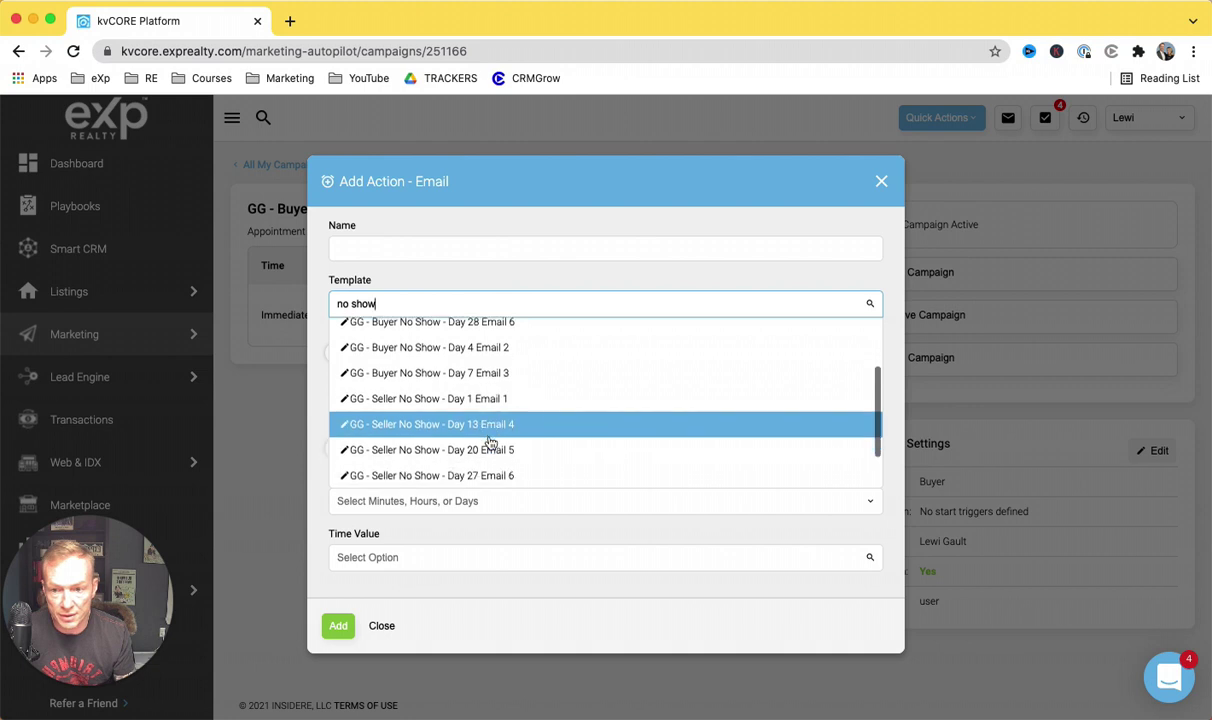
pyautogui.scroll(4, 490, 443)
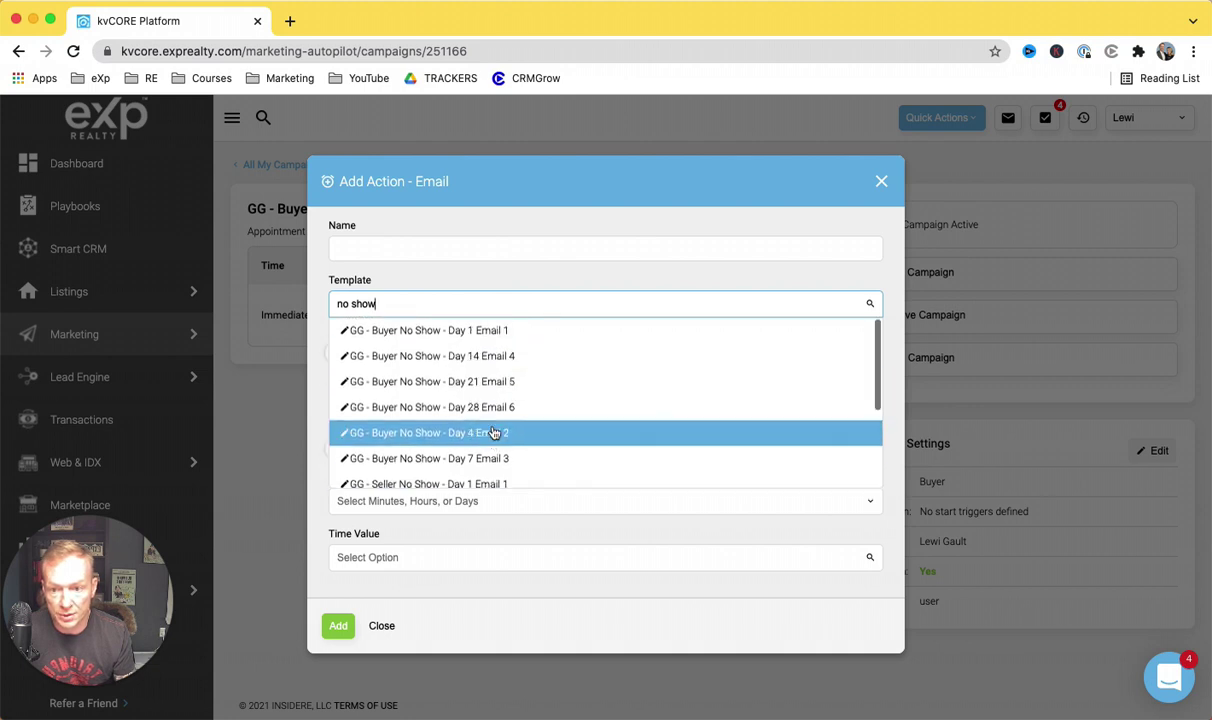
pyautogui.scroll(-2, 500, 440)
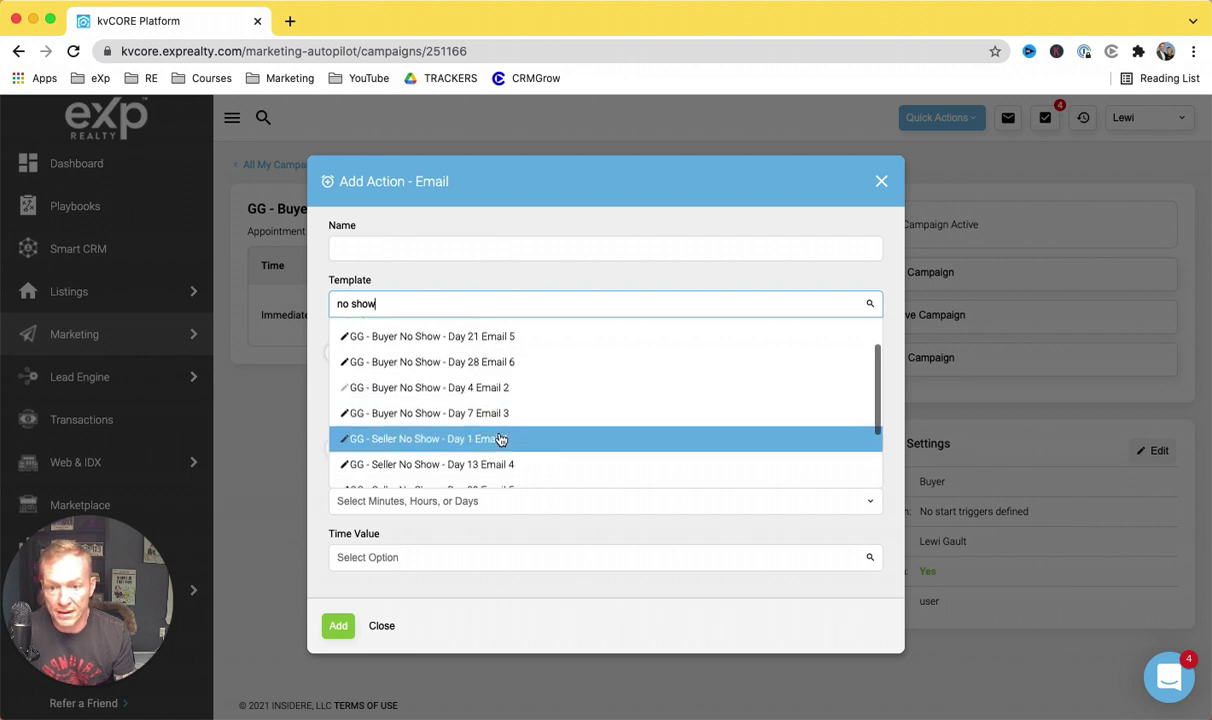
pyautogui.scroll(1, 510, 430)
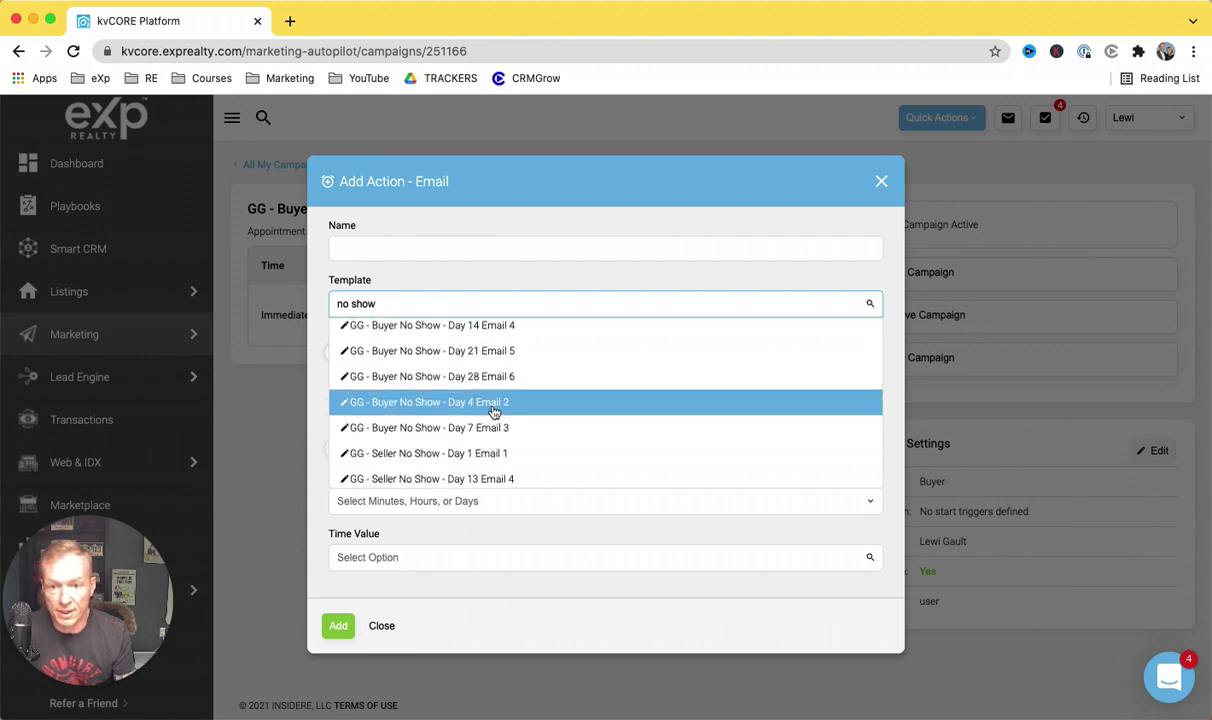
pyautogui.click(494, 405)
pyautogui.click(487, 250)
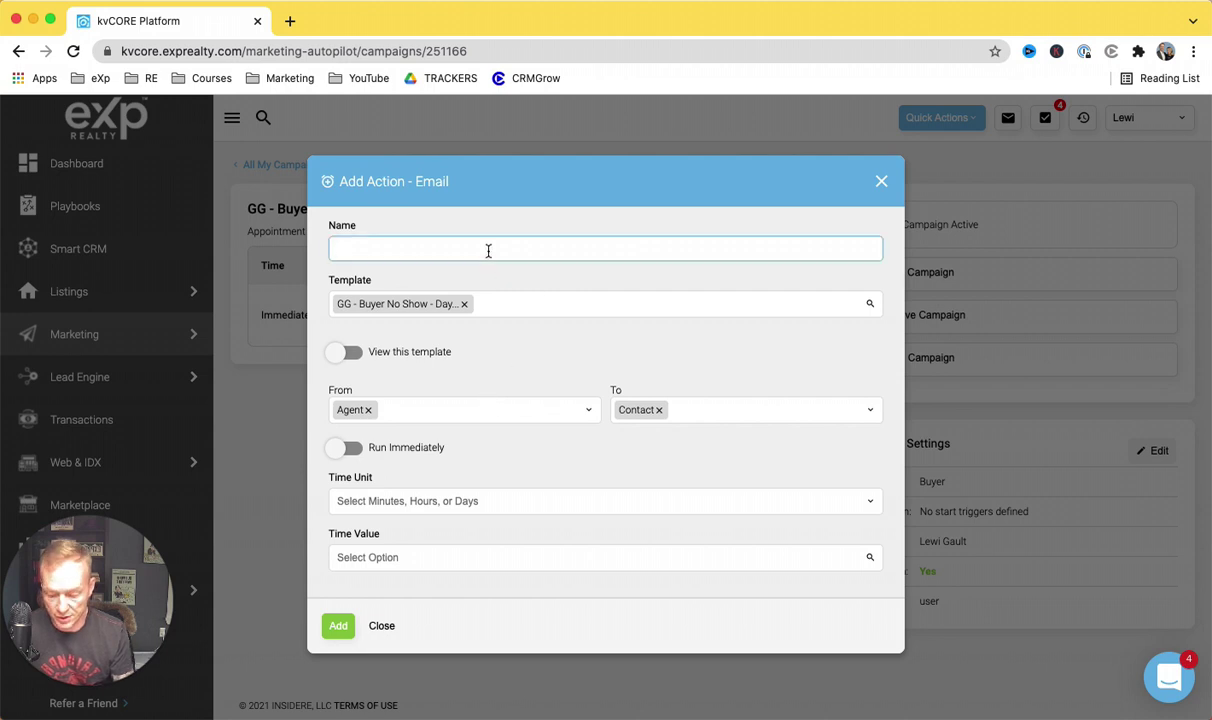
pyautogui.write('Day 4 Email 2')
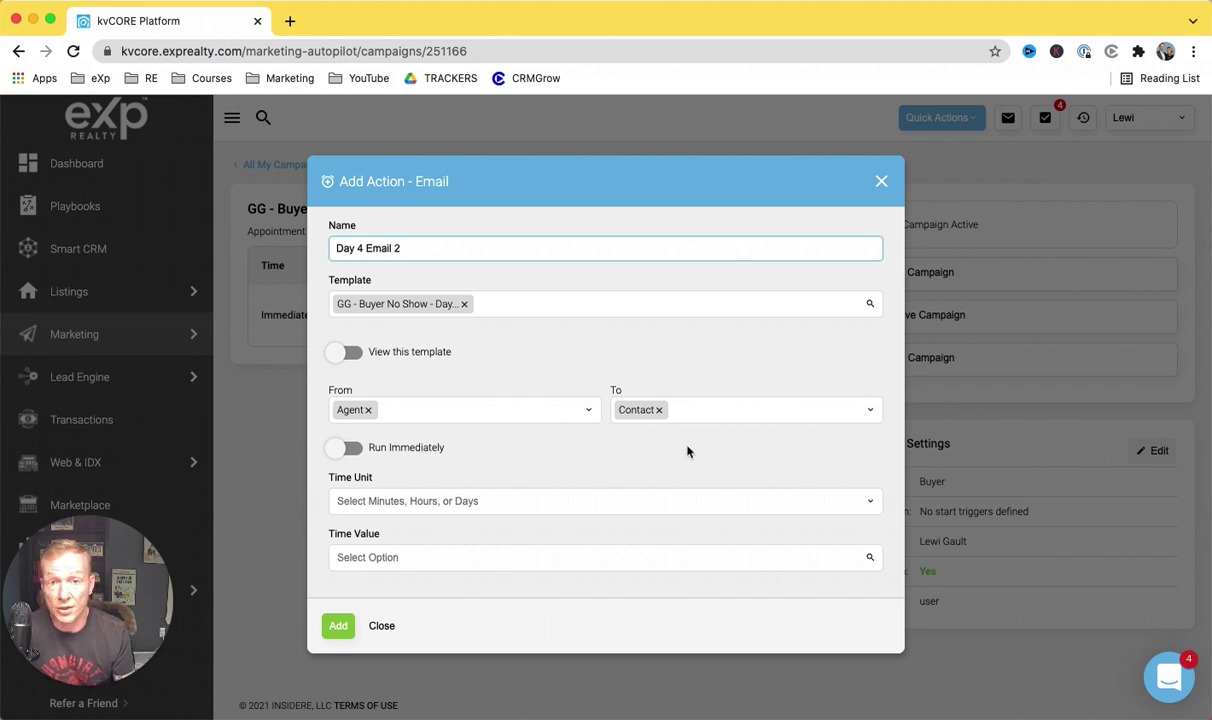
# Step: Set the email's delay to 4 Days and add it to the campaign
pyautogui.click(626, 501)
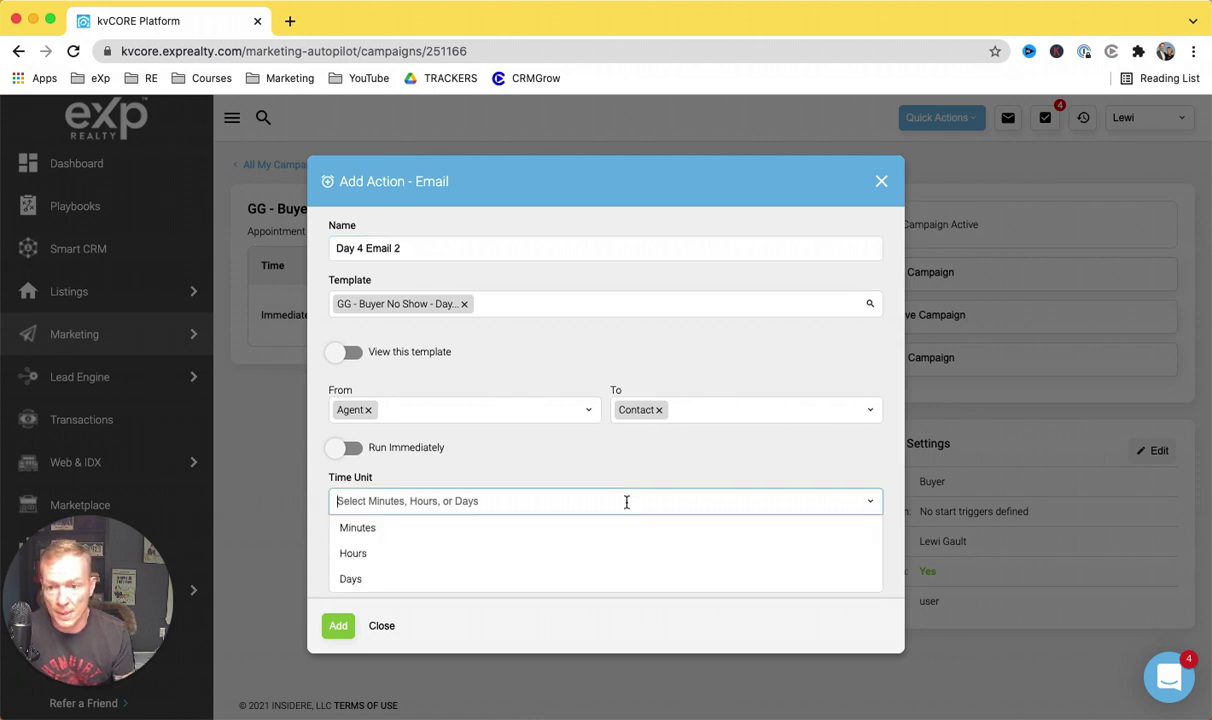
pyautogui.click(546, 586)
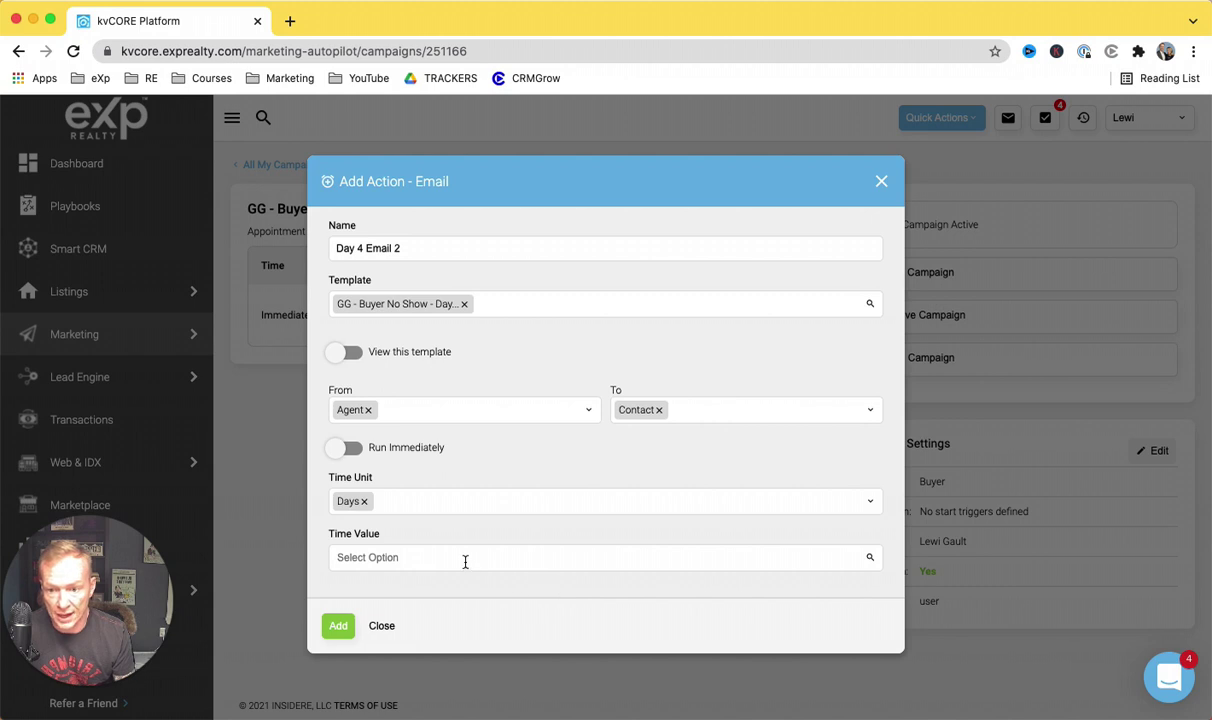
pyautogui.click(395, 561)
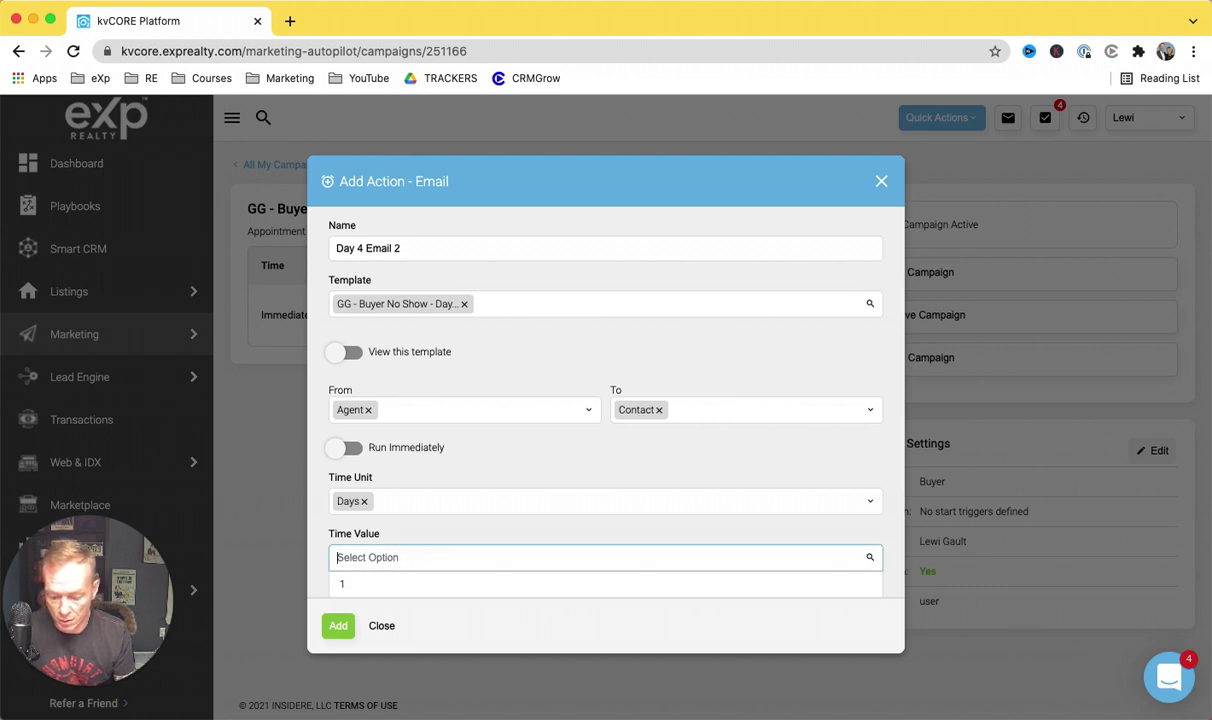
pyautogui.write('4')
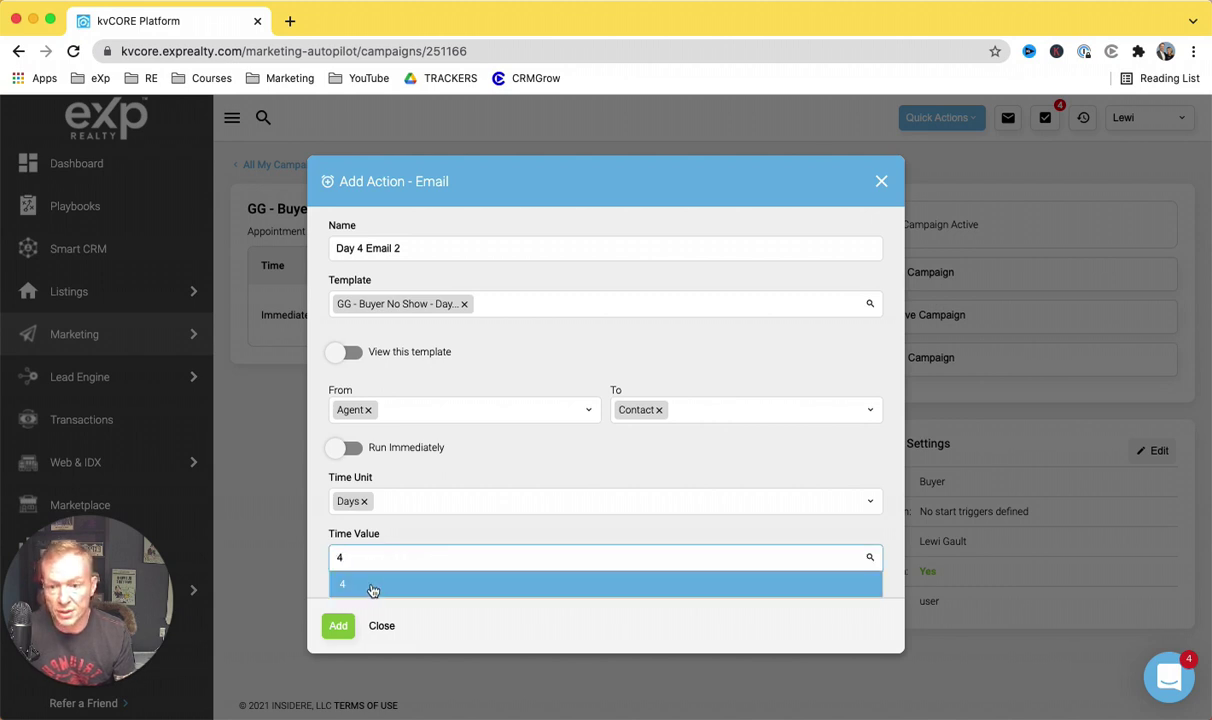
pyautogui.click(371, 589)
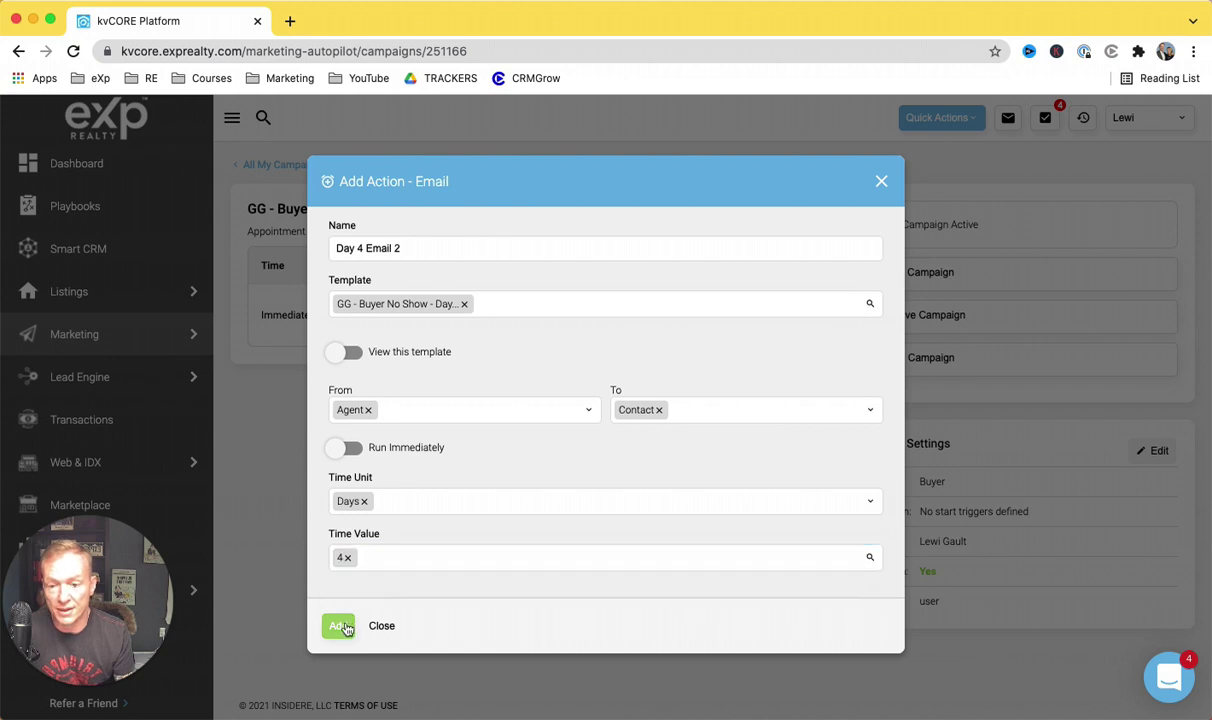
pyautogui.click(341, 628)
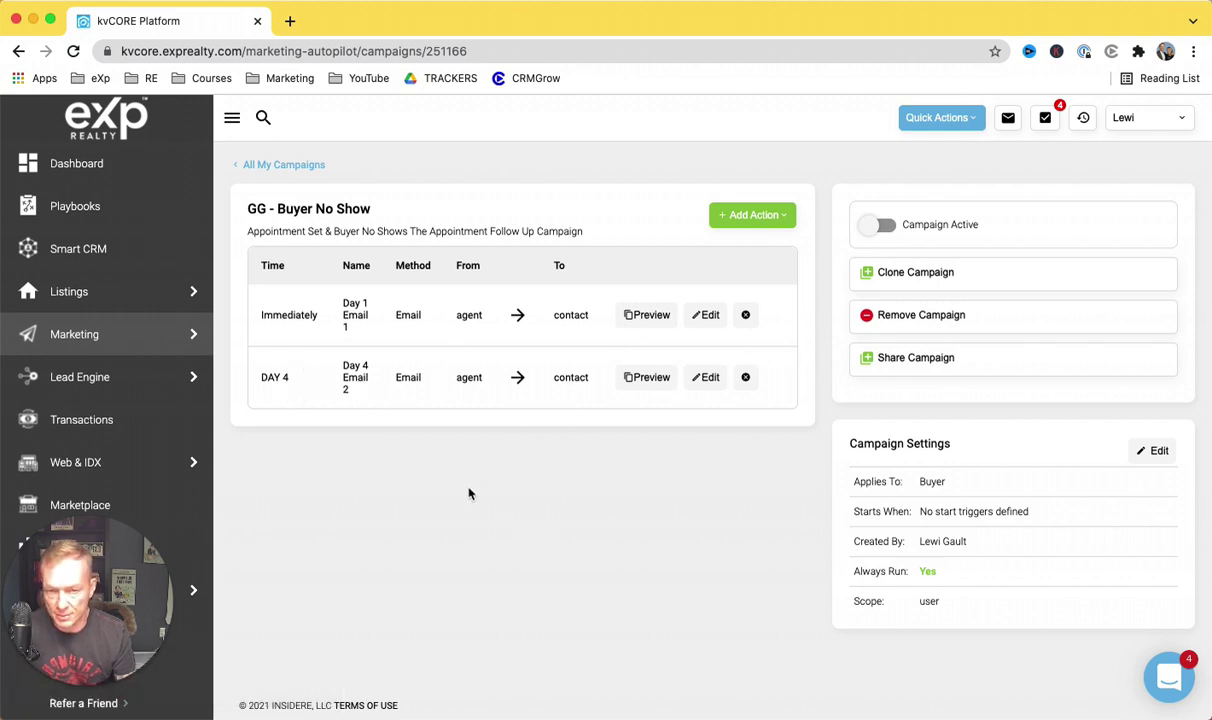
# Step: Start a new Email action with the 'GG - Buyer No Show - Day 7 Email 3' template
pyautogui.click(767, 217)
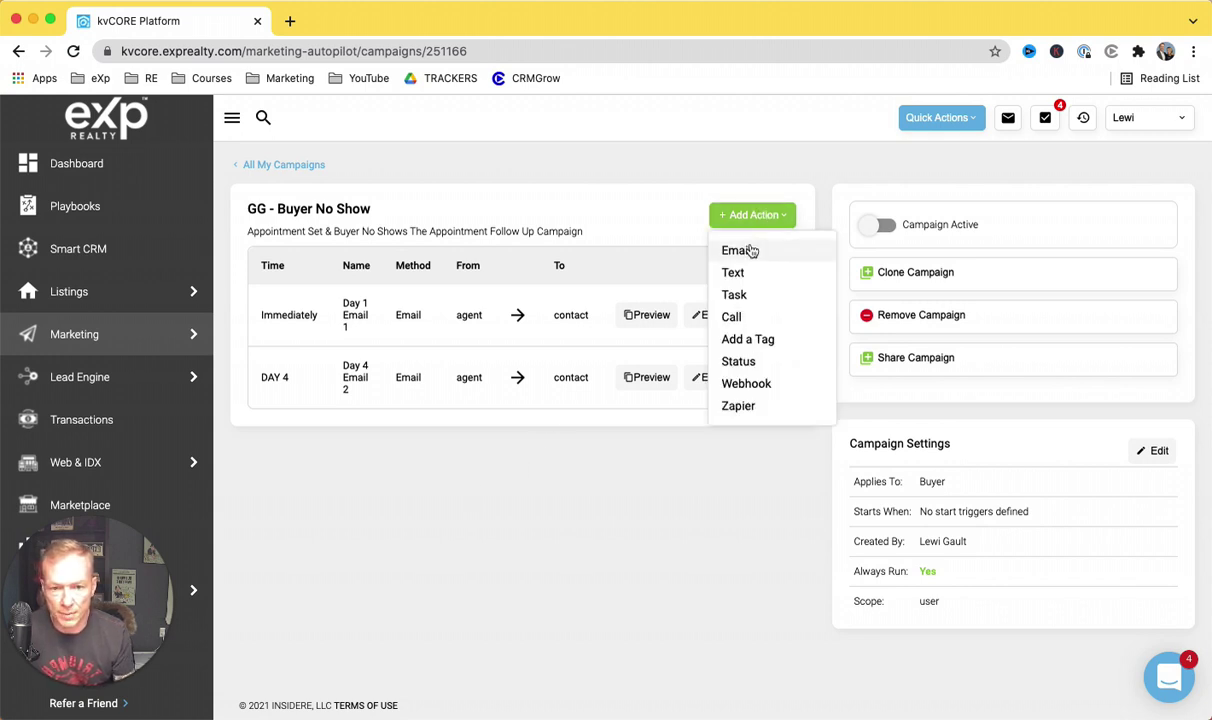
pyautogui.click(740, 251)
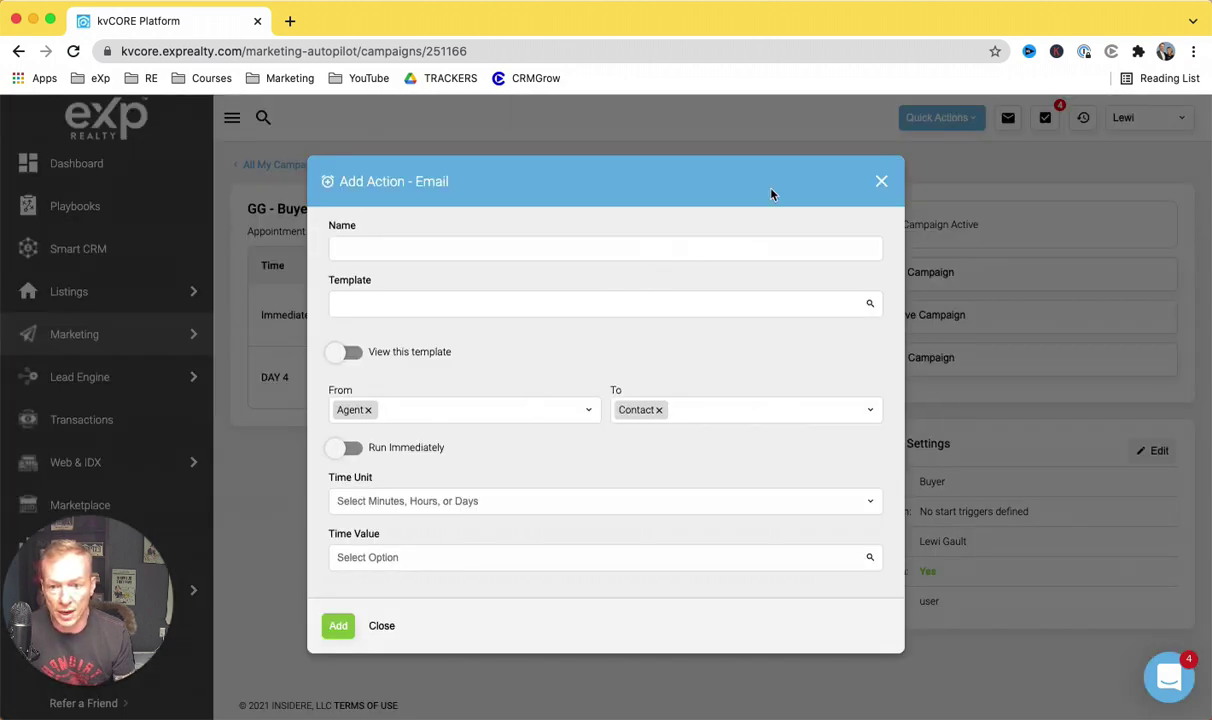
pyautogui.click(552, 315)
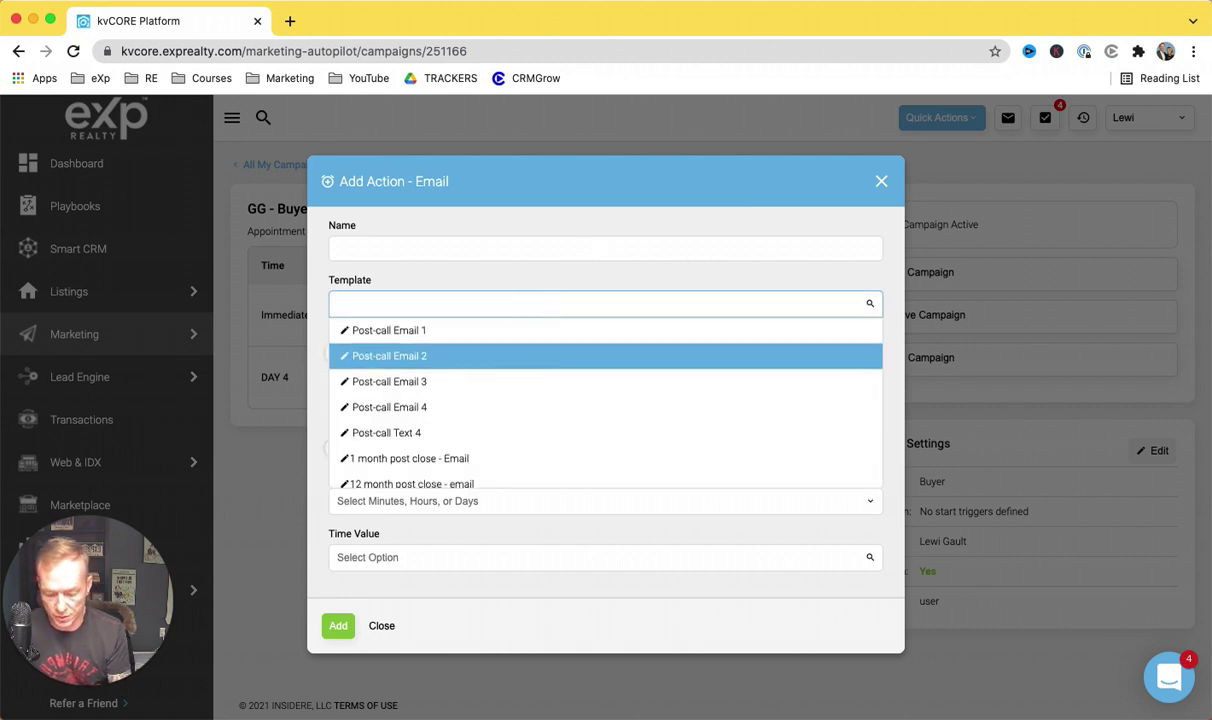
pyautogui.write('no show')
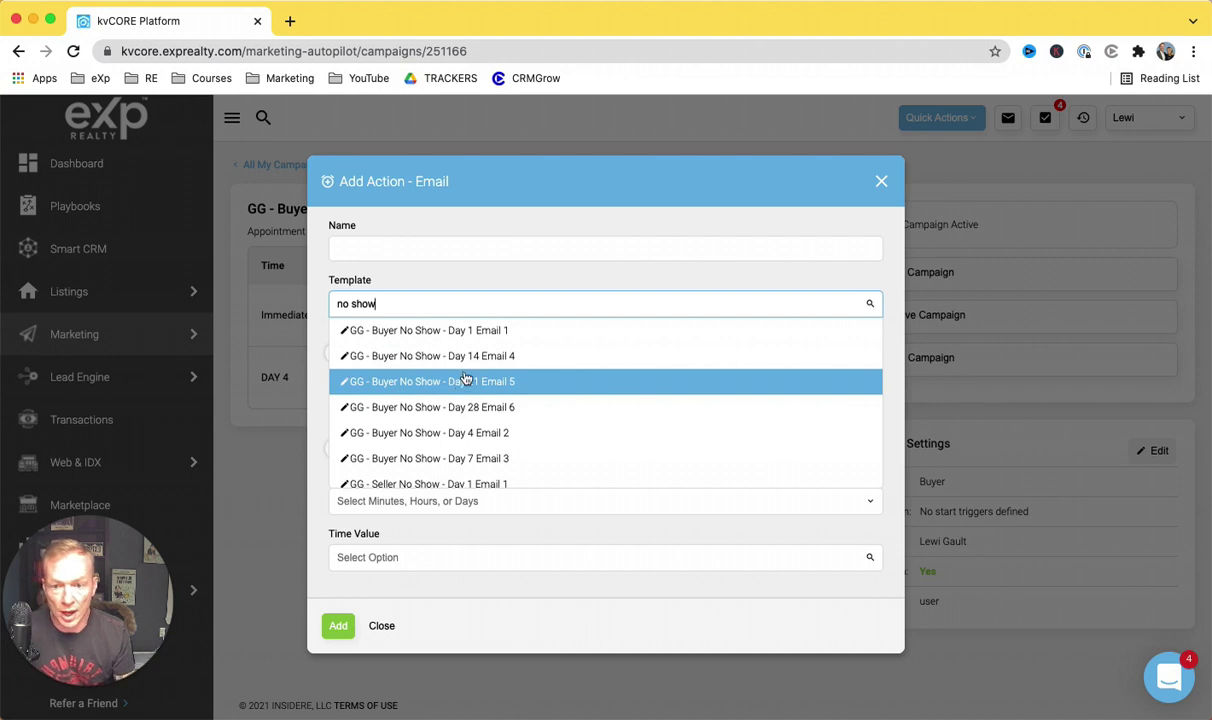
pyautogui.scroll(-1, 498, 395)
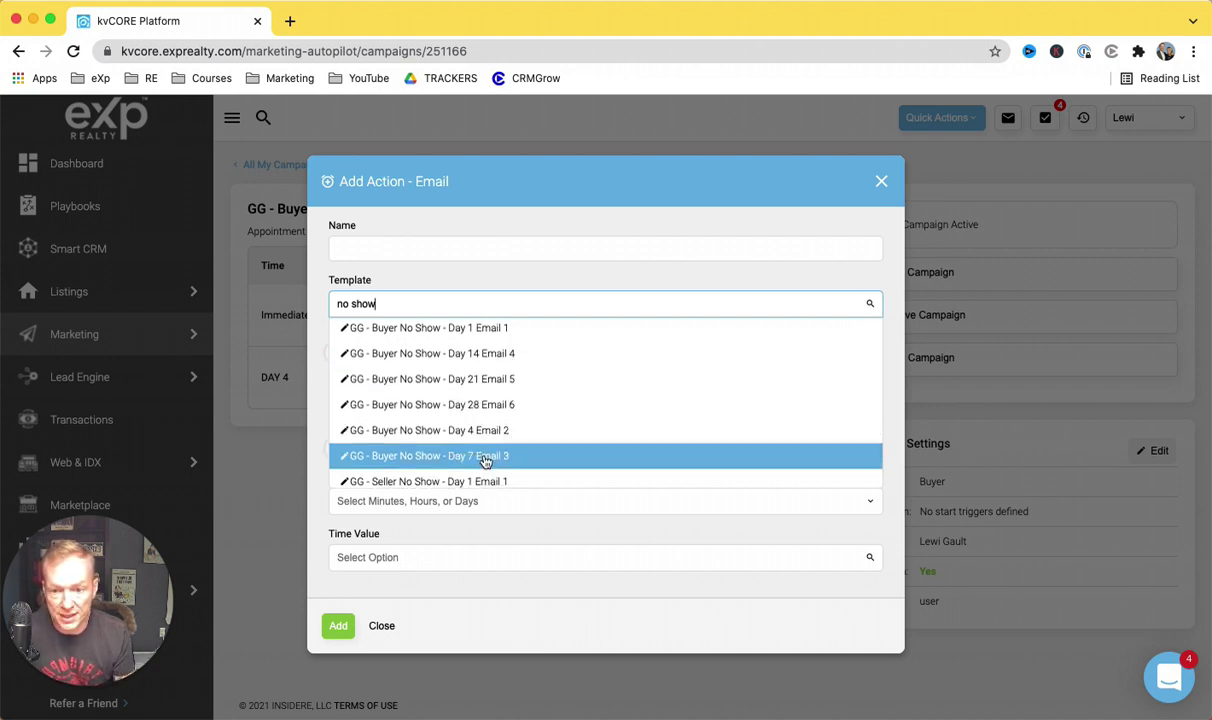
pyautogui.click(485, 459)
# Step: Set the delay to 7 Days, name it 'Day 7 Email 3', and add it
pyautogui.click(545, 489)
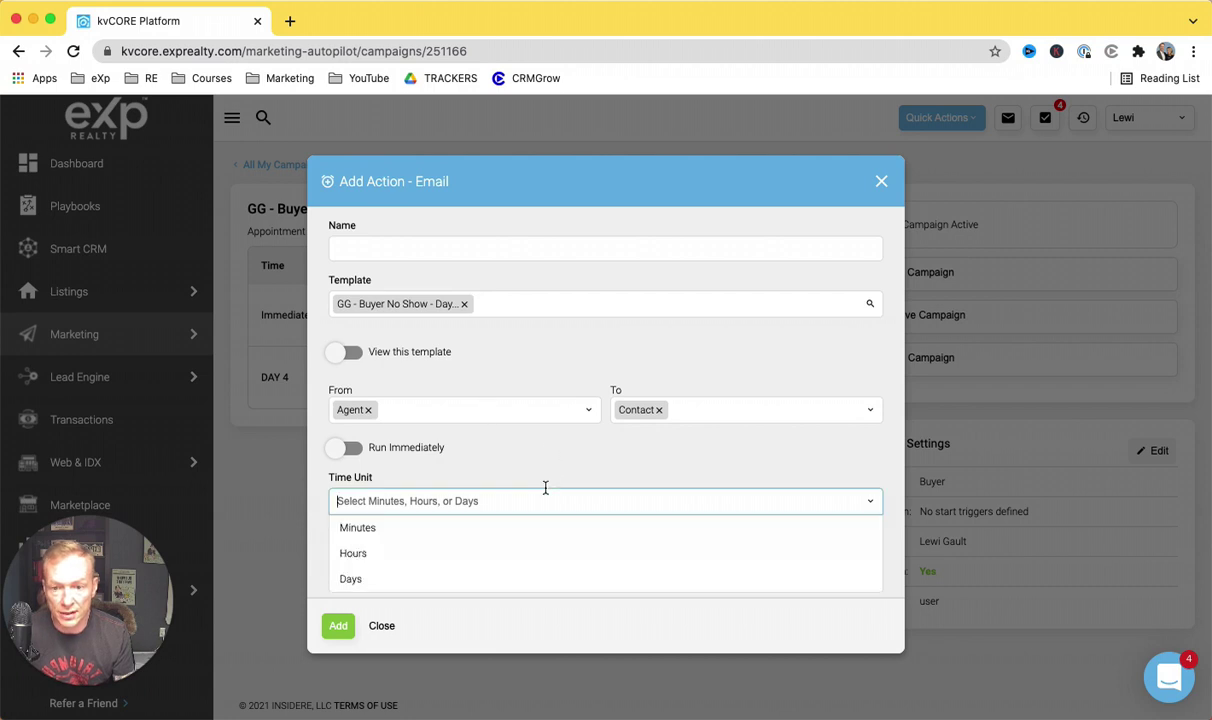
pyautogui.click(513, 577)
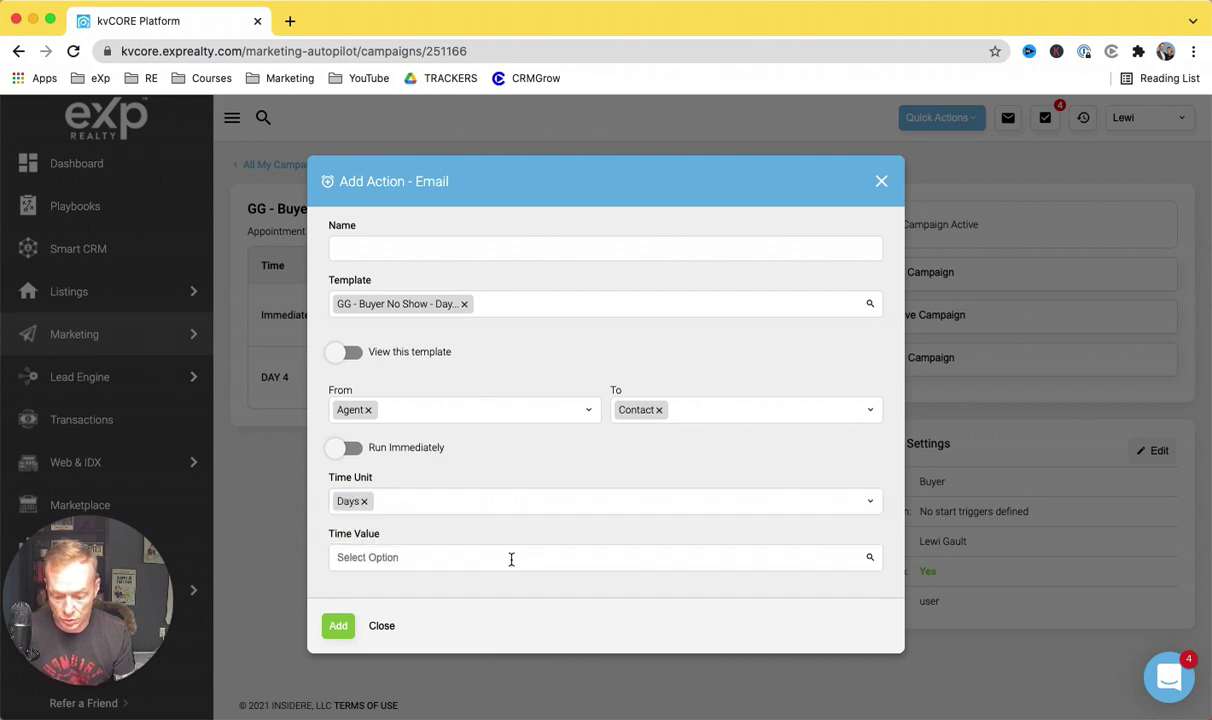
pyautogui.click(436, 557)
pyautogui.write('7')
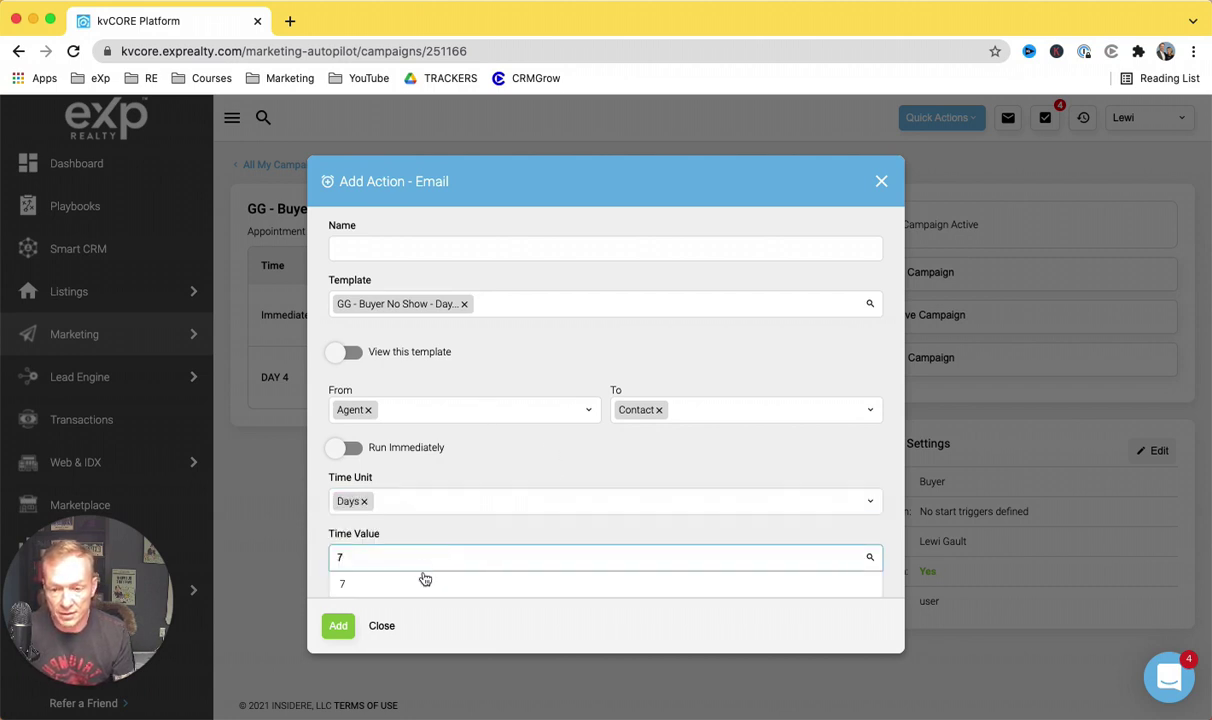
pyautogui.press('Return')
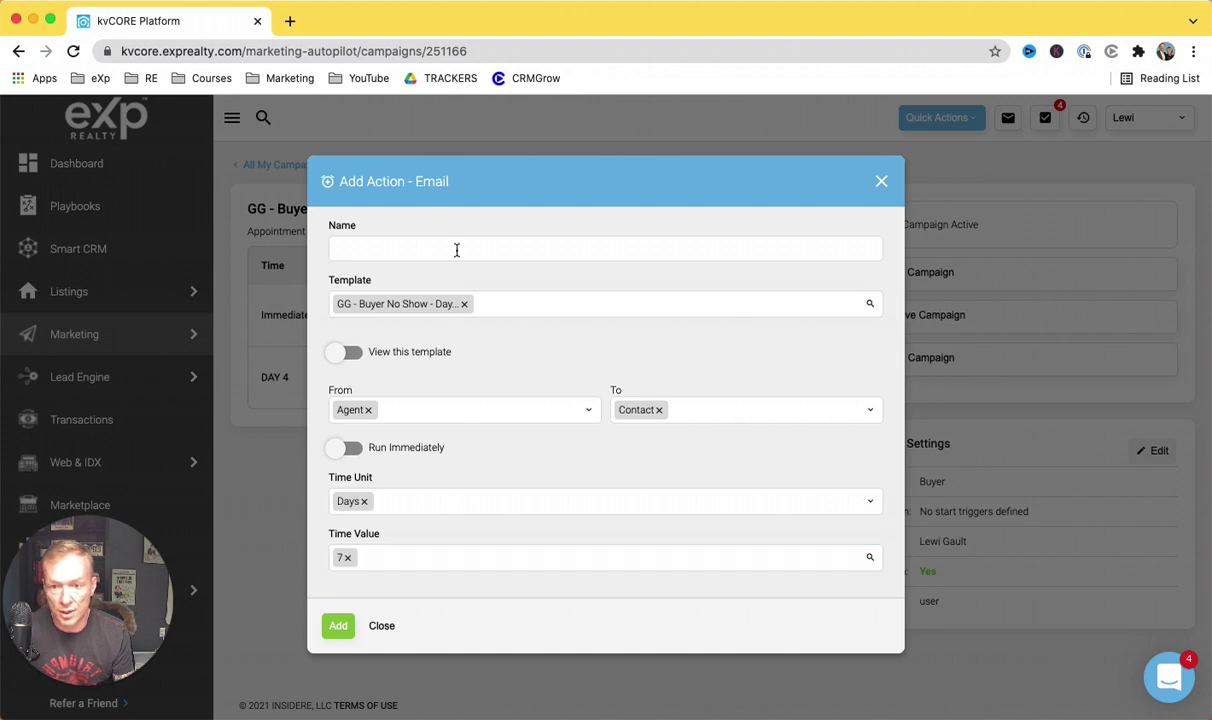
pyautogui.click(456, 250)
pyautogui.write('Da')
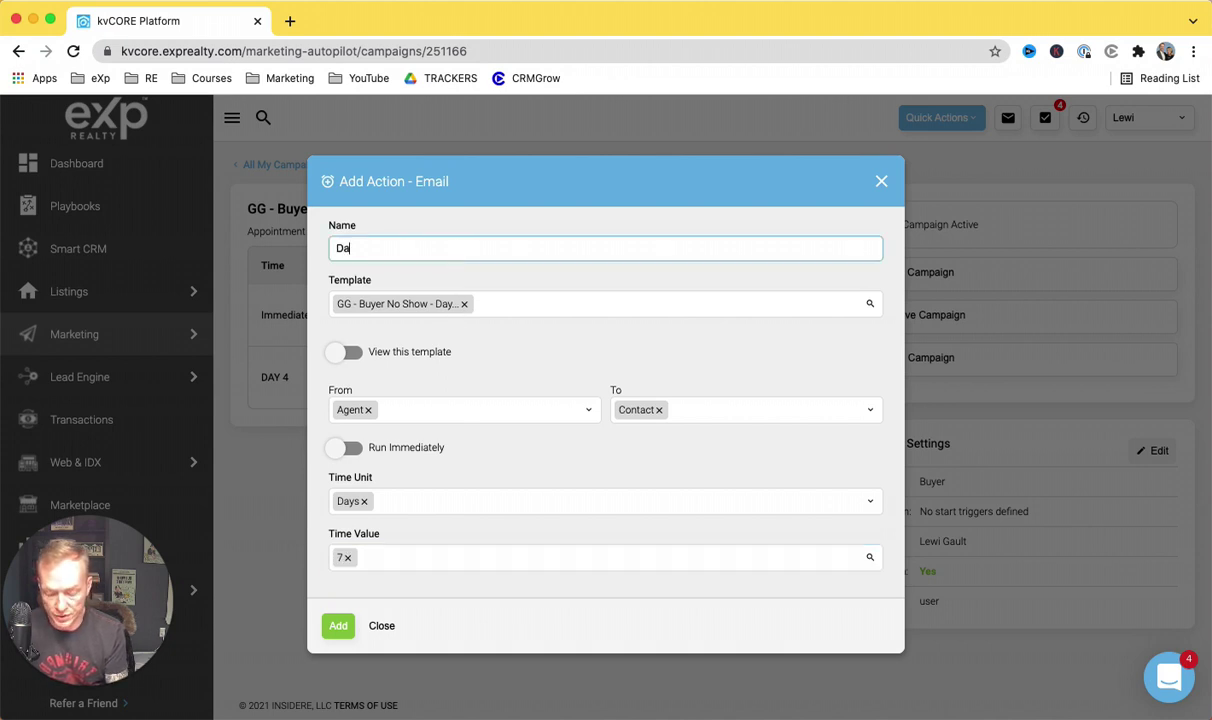
pyautogui.write('y 7 Email 3')
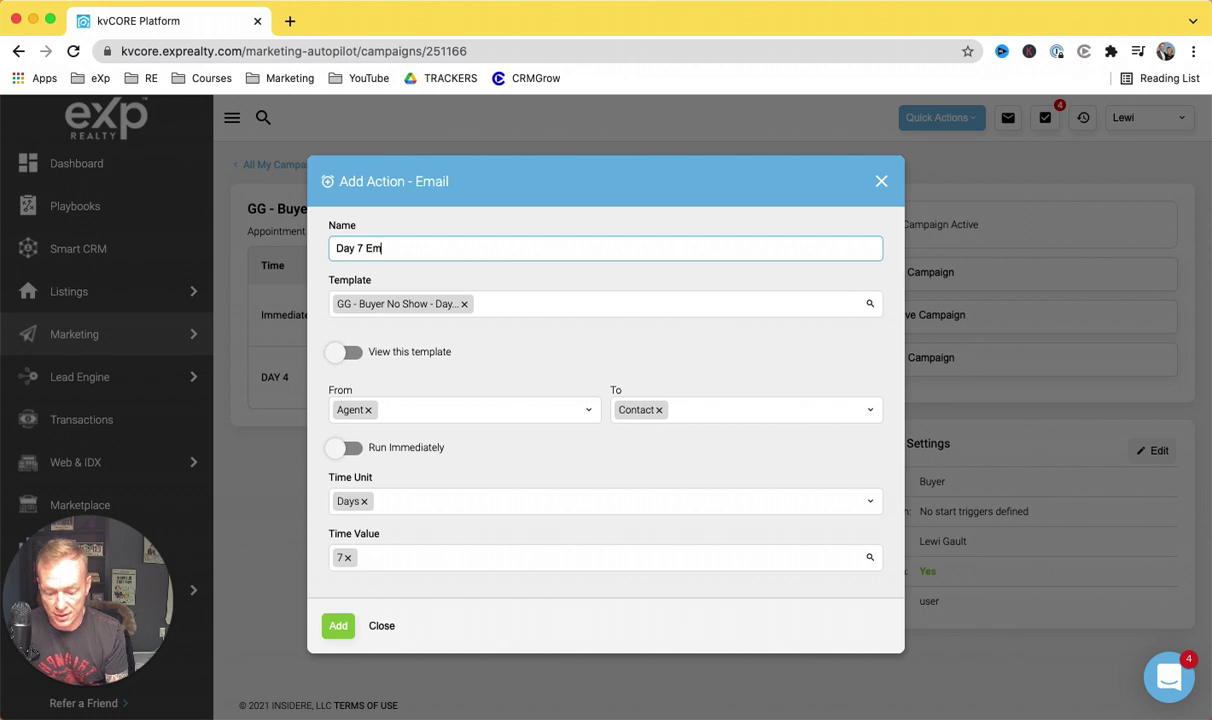
pyautogui.click(338, 625)
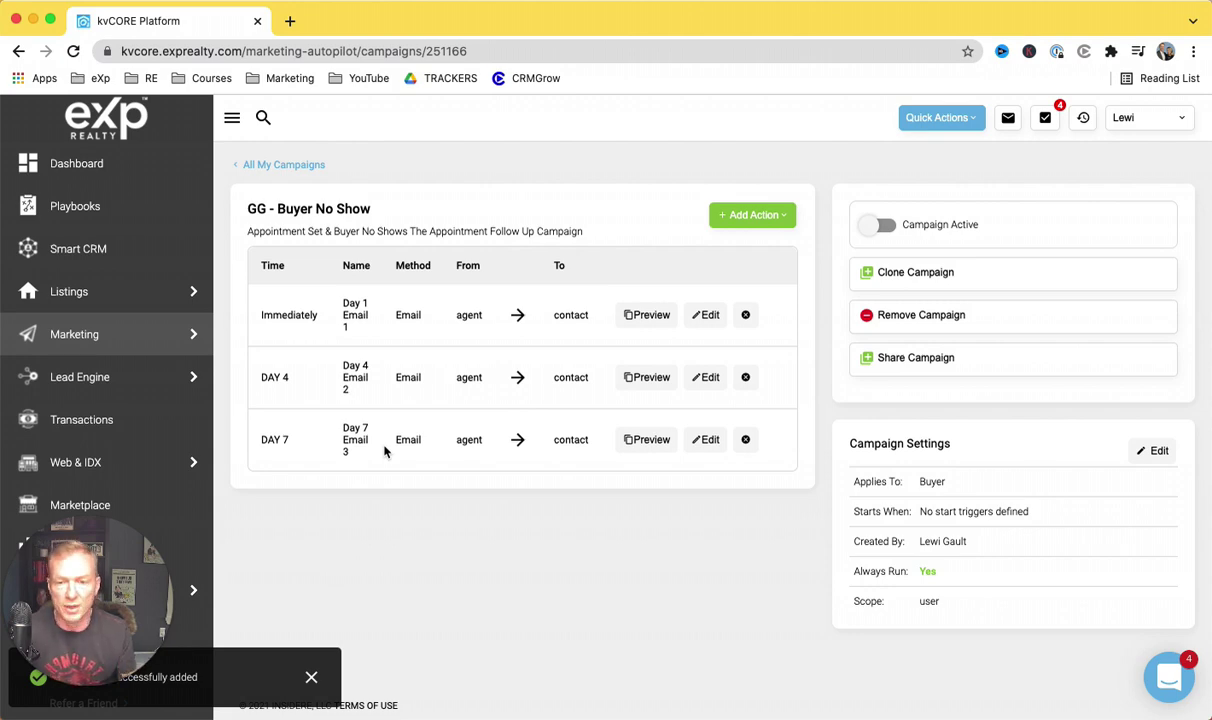
# Step: Go to Smart Campaigns and open 'GG - Seller No Show' from the My Campaigns table
pyautogui.moveTo(182, 333)
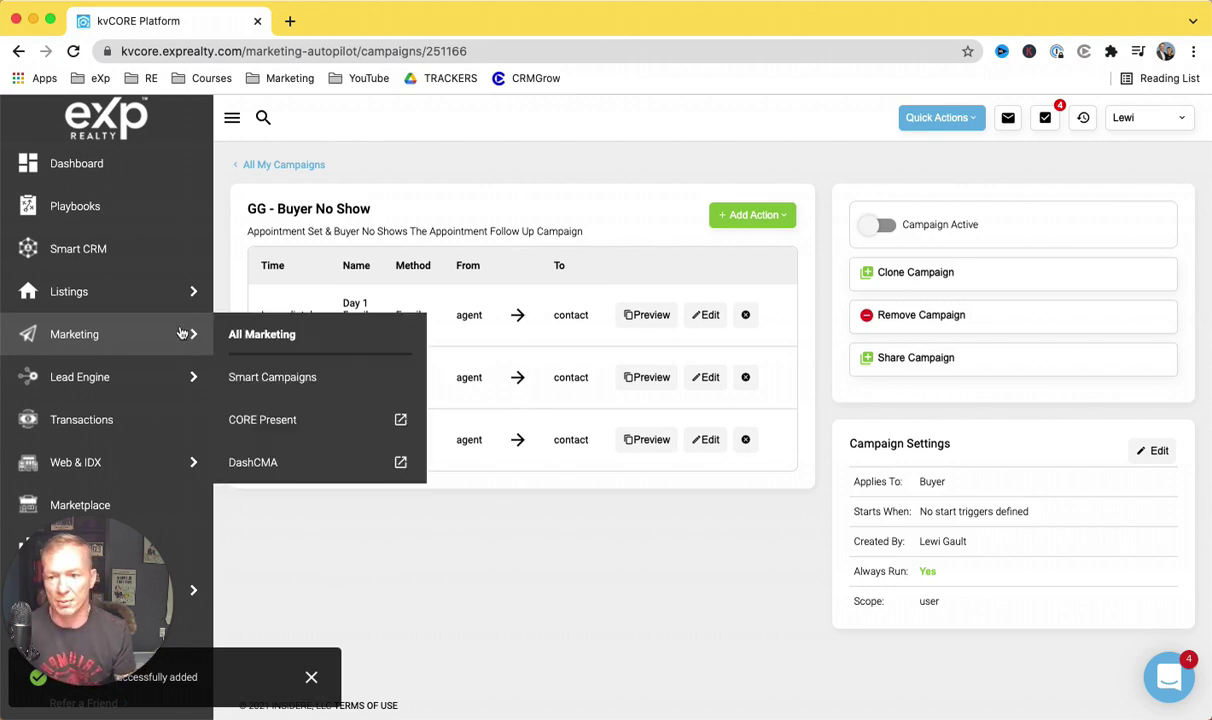
pyautogui.click(270, 378)
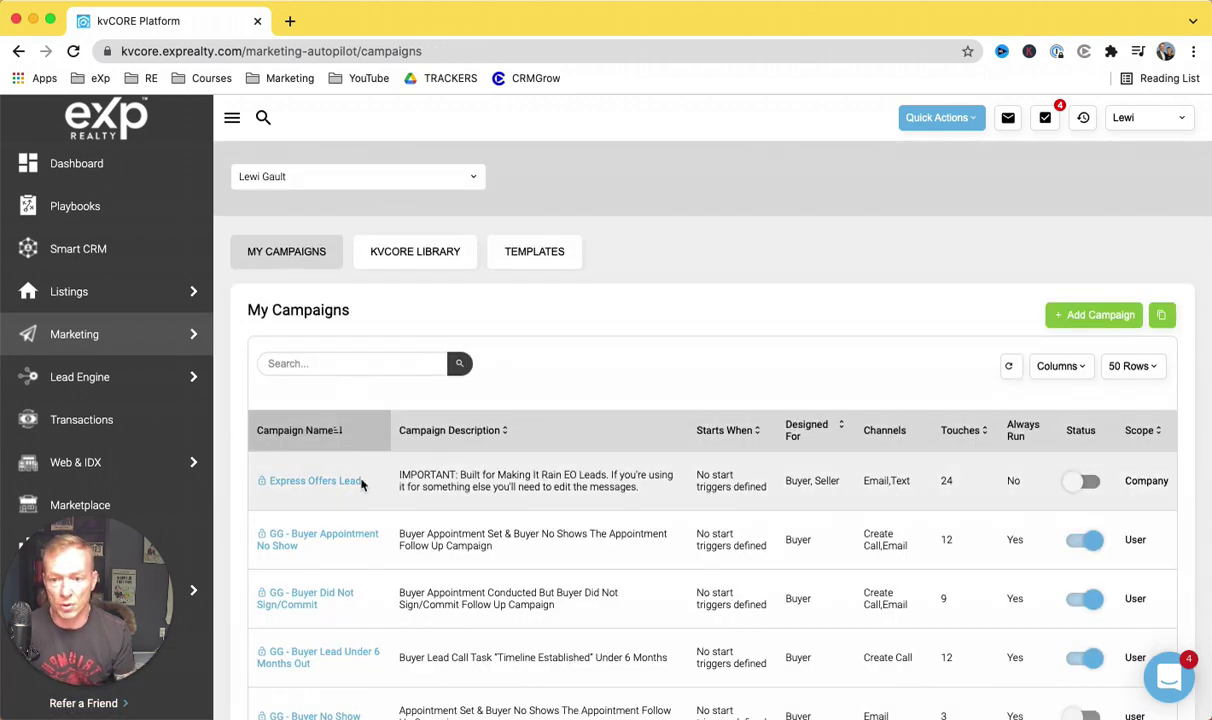
pyautogui.scroll(-3, 360, 482)
pyautogui.scroll(-3, 361, 485)
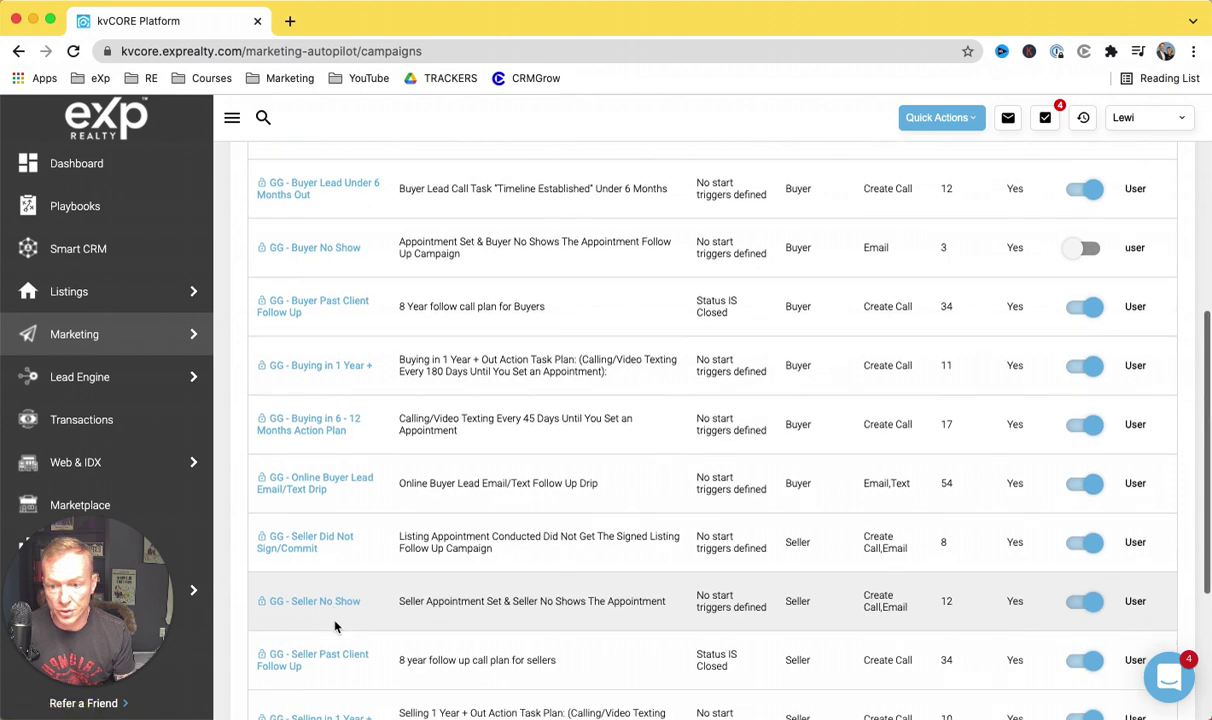
pyautogui.scroll(1, 338, 620)
pyautogui.scroll(1, 350, 478)
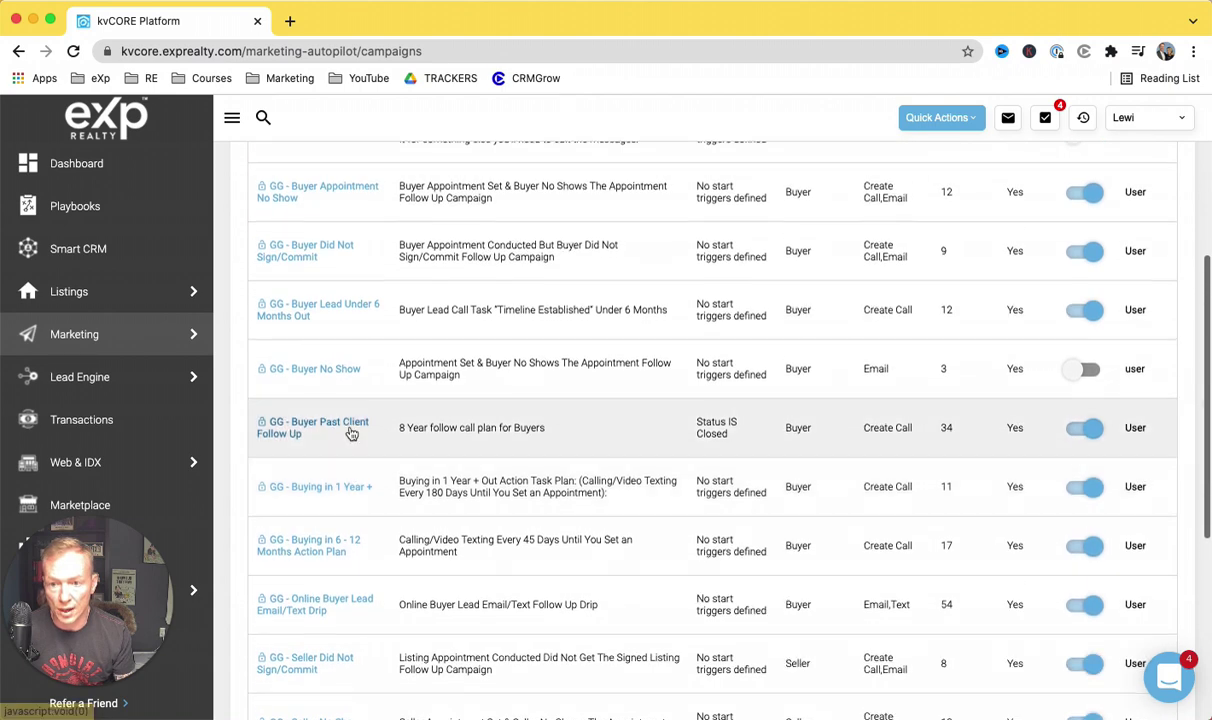
pyautogui.scroll(2, 351, 421)
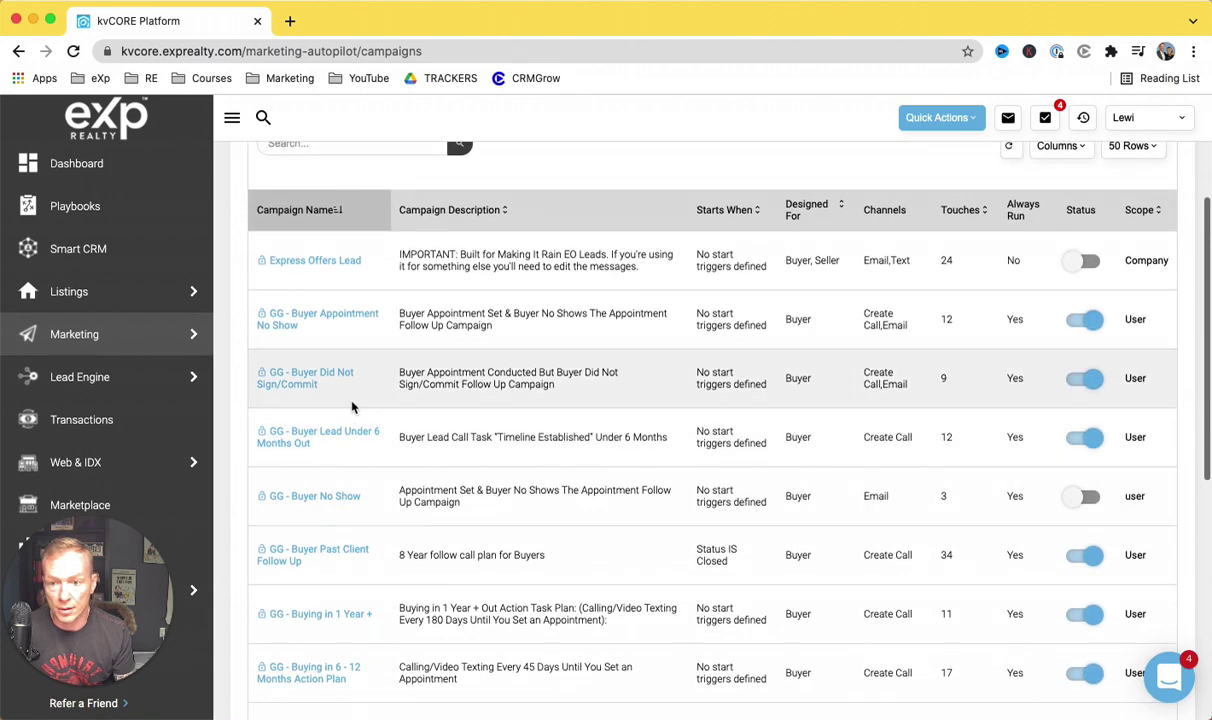
pyautogui.scroll(-2, 351, 414)
pyautogui.scroll(-1, 351, 413)
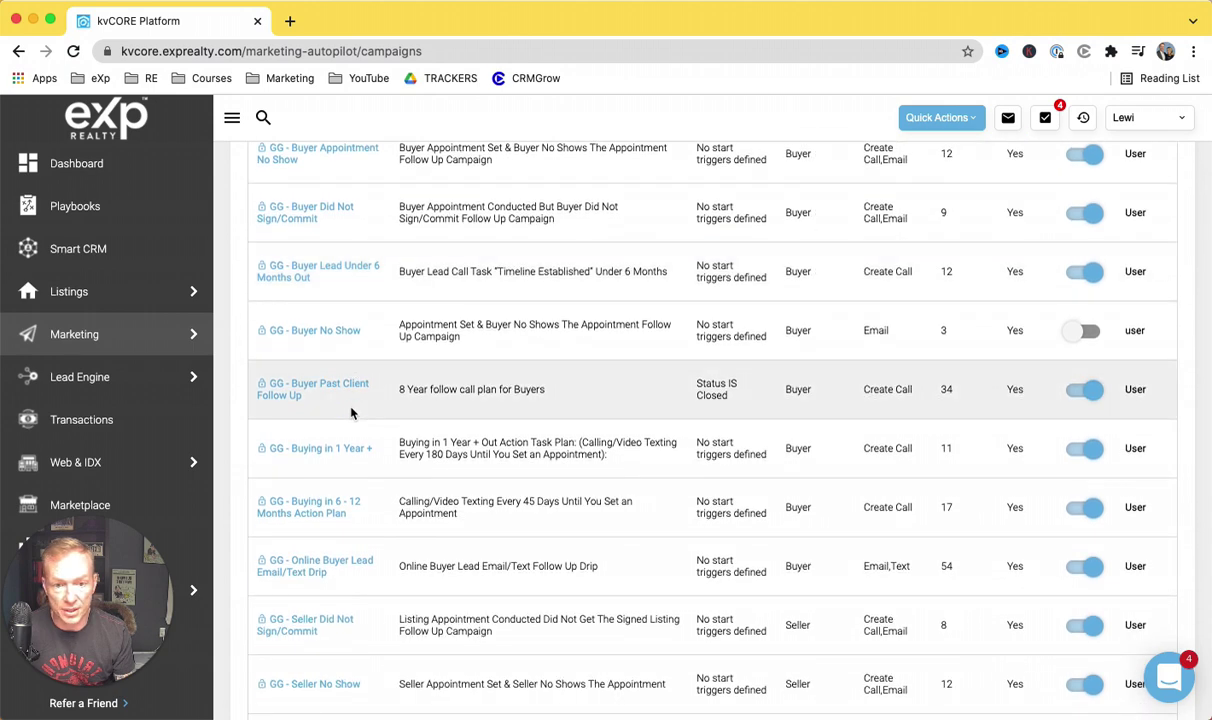
pyautogui.scroll(-3, 351, 413)
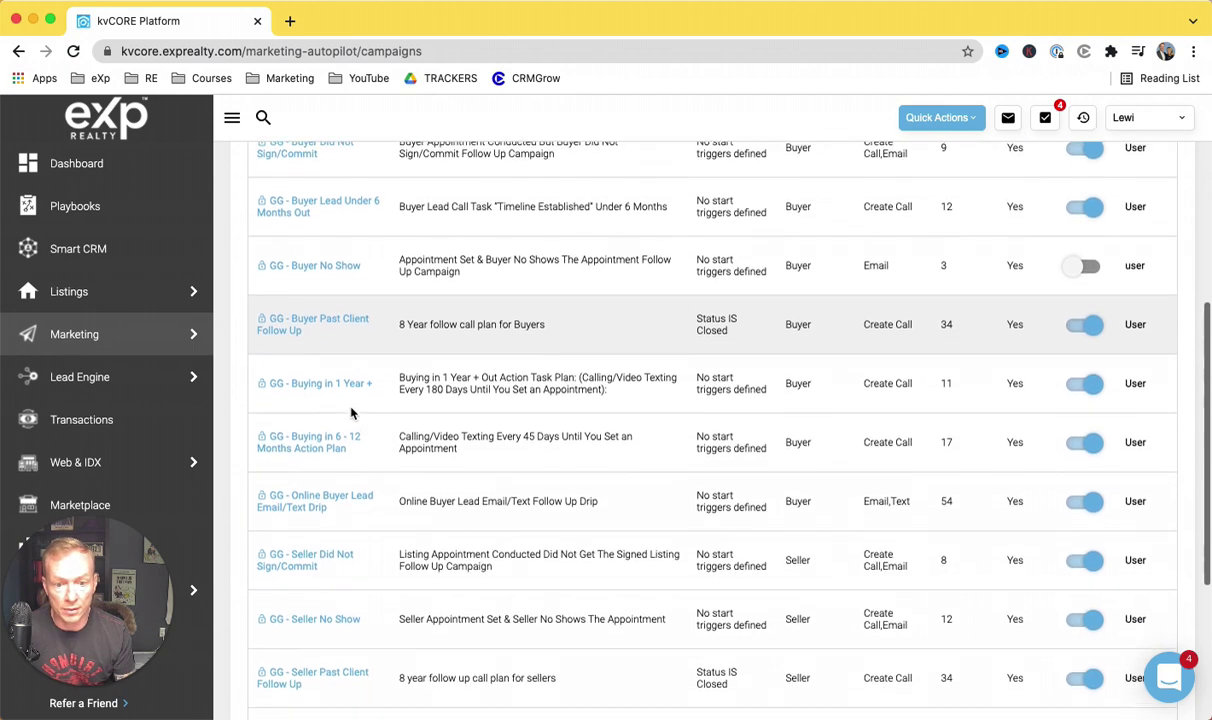
pyautogui.click(314, 616)
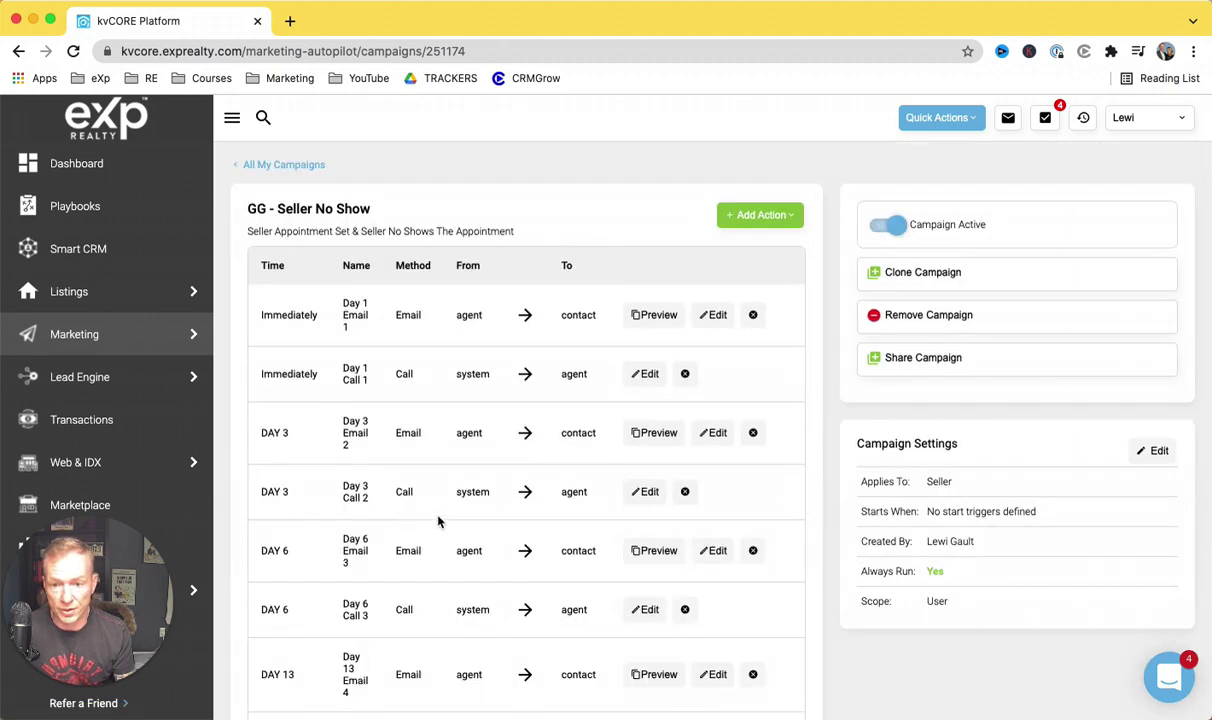
pyautogui.scroll(-2, 463, 406)
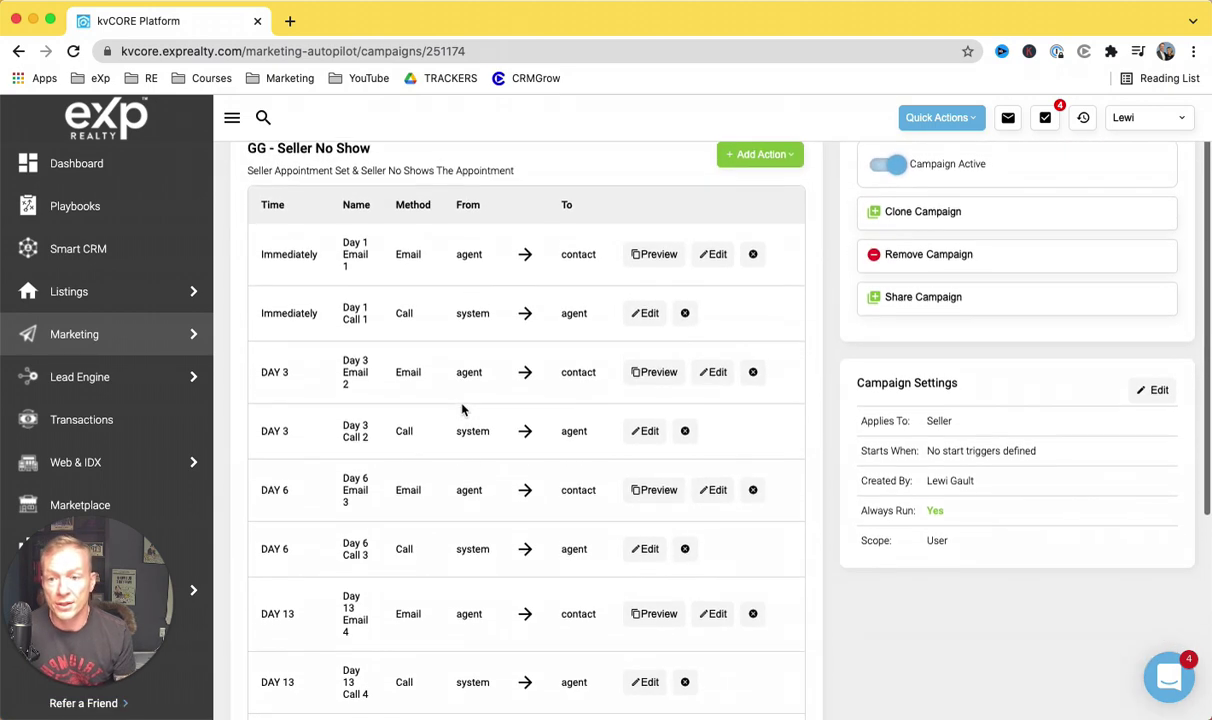
pyautogui.scroll(1, 463, 409)
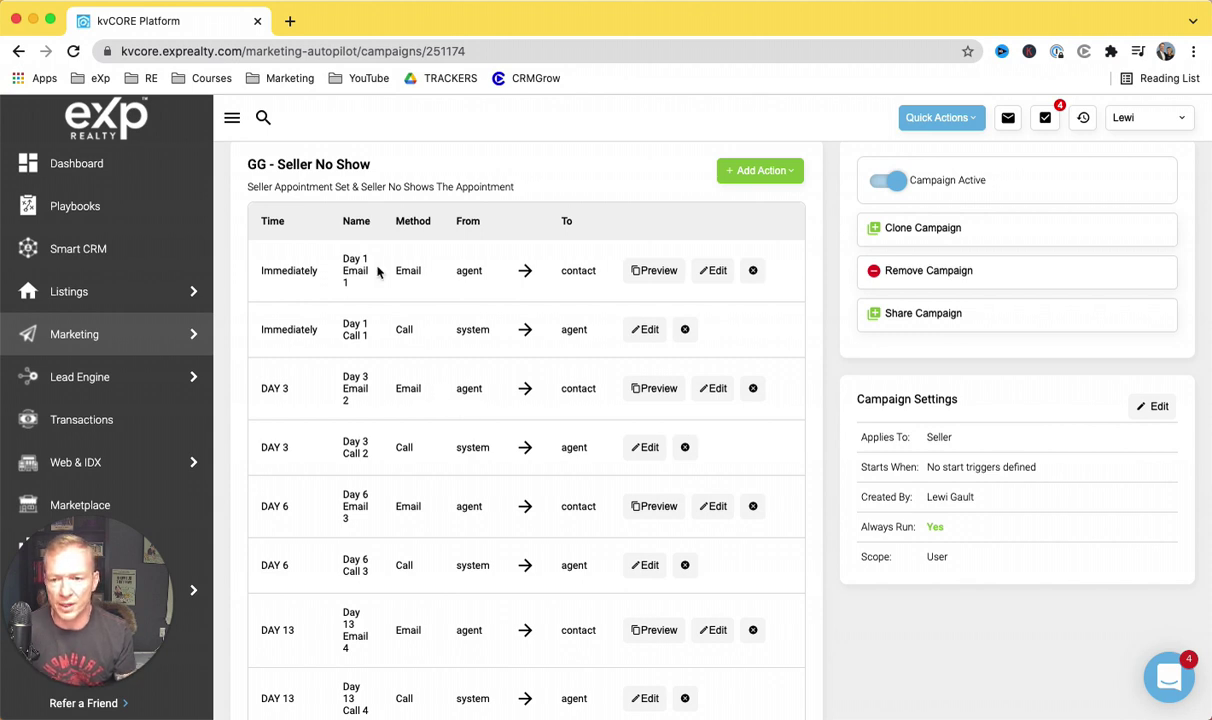
pyautogui.scroll(-1, 379, 270)
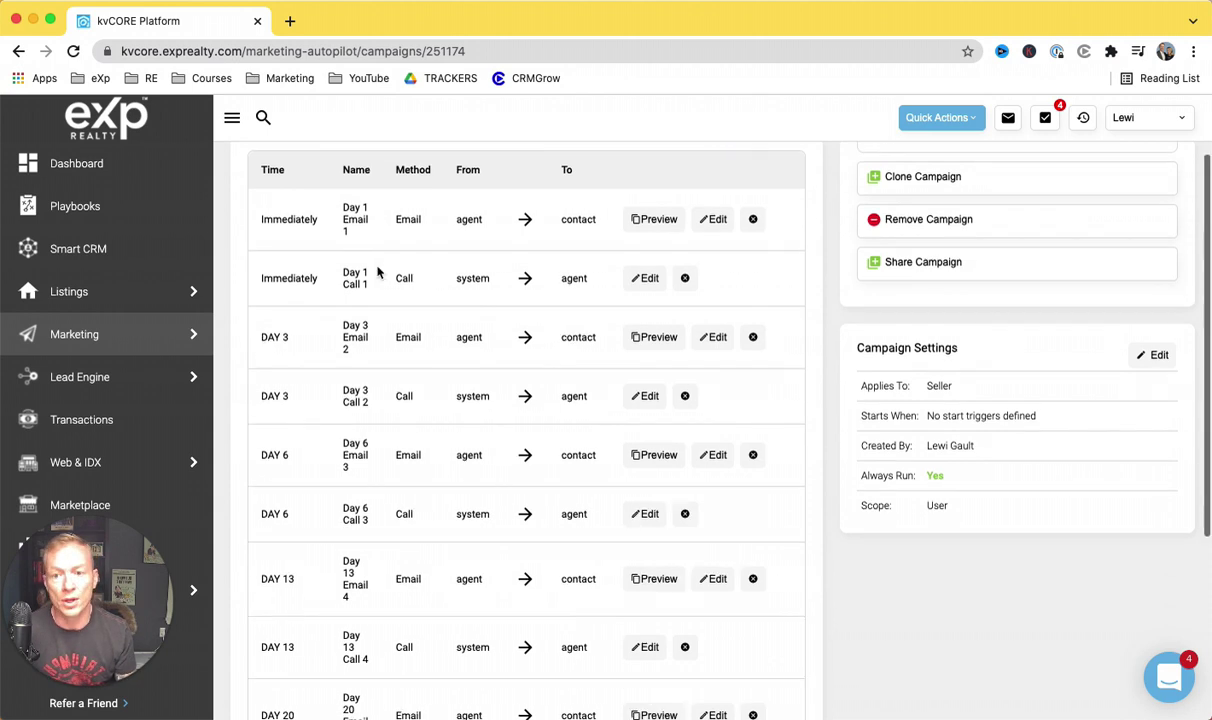
pyautogui.click(652, 220)
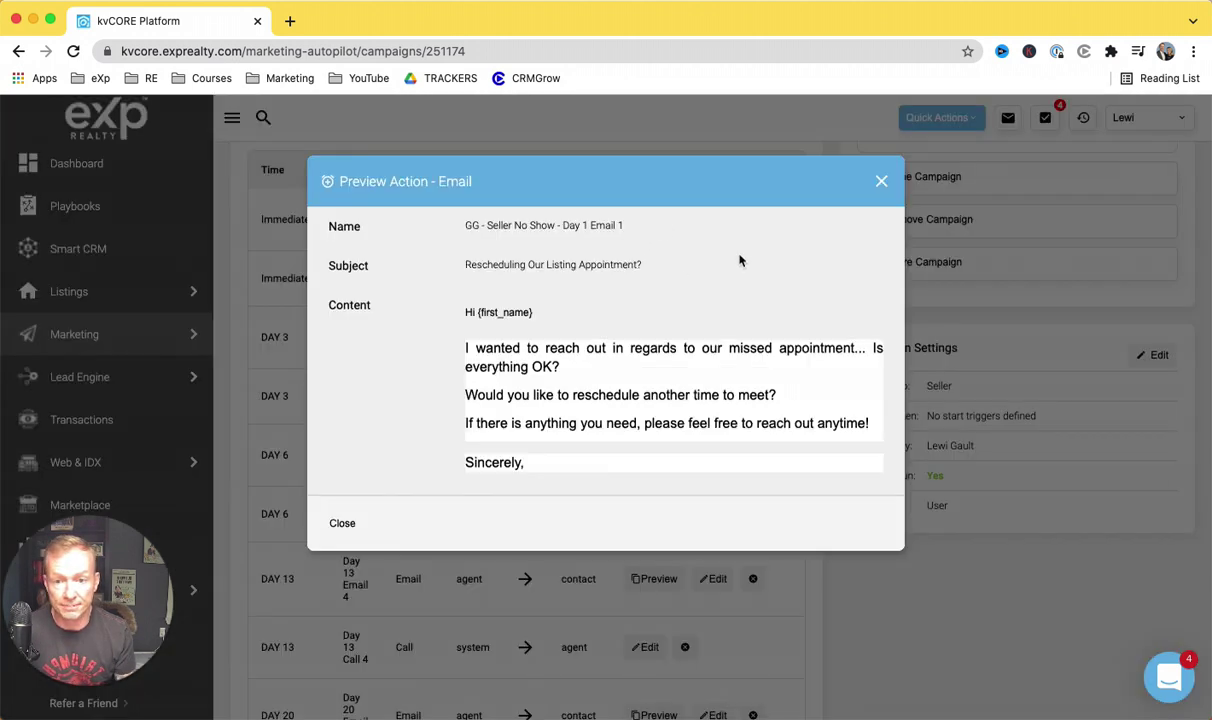
pyautogui.click(882, 182)
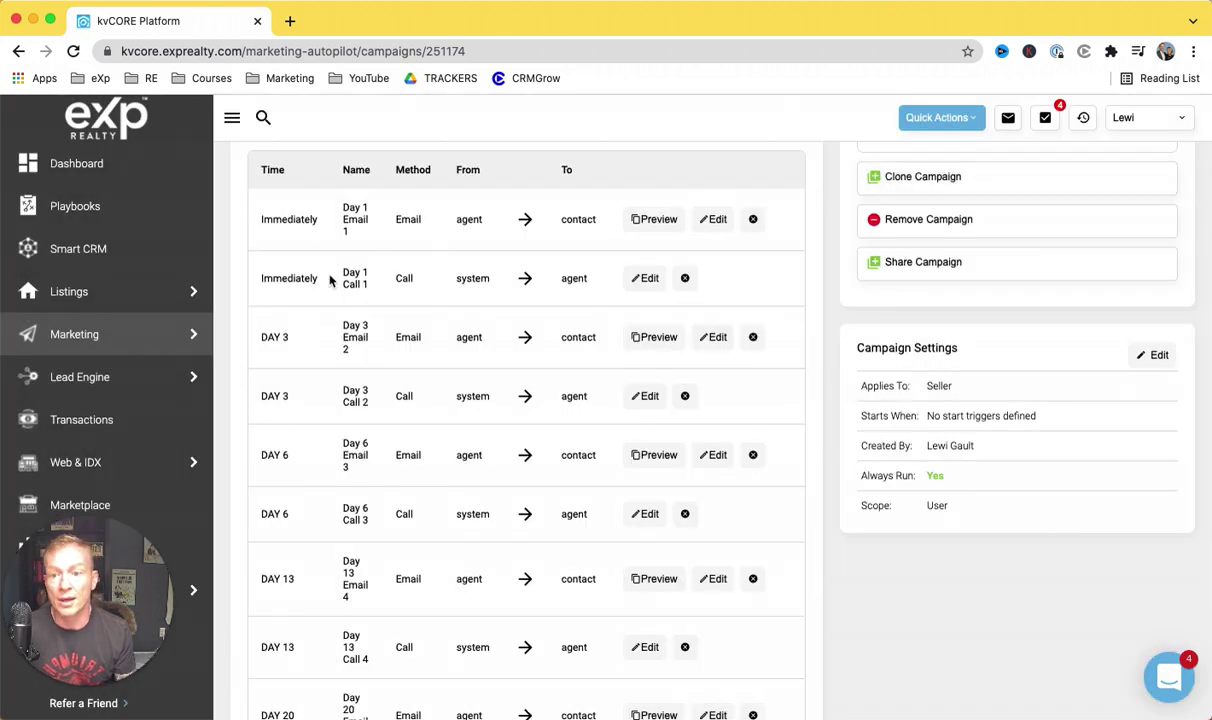
pyautogui.scroll(-1, 331, 279)
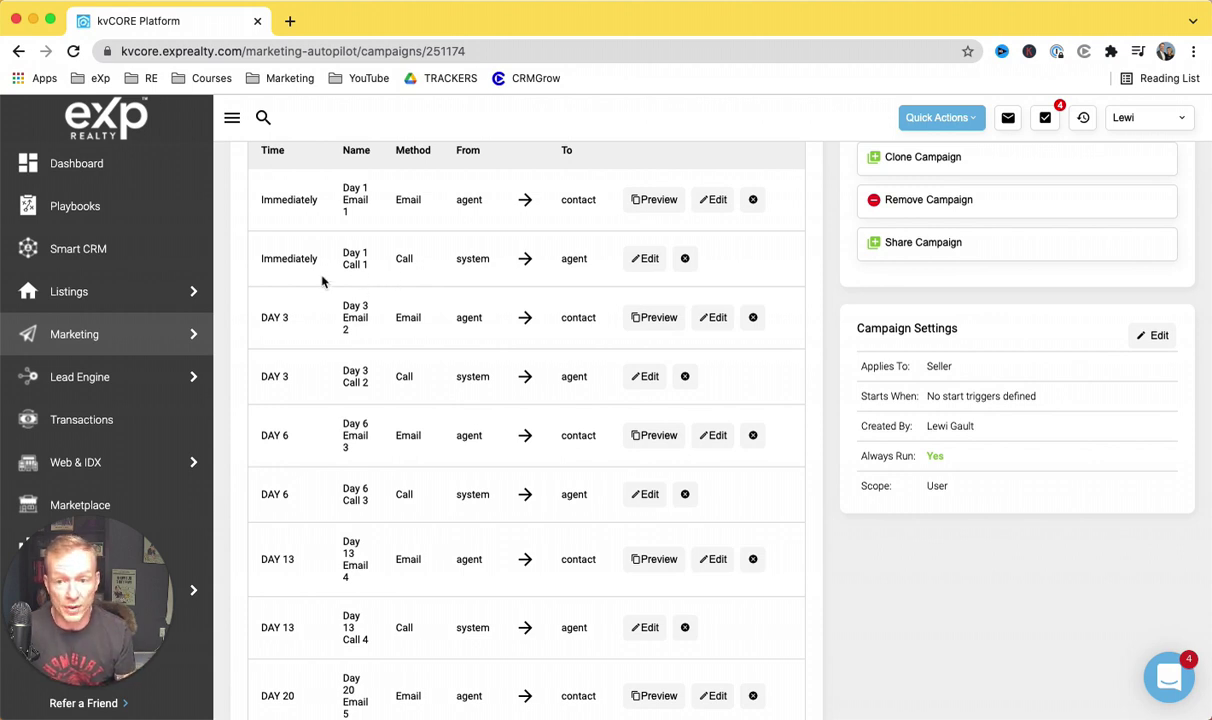
pyautogui.scroll(-2, 325, 279)
pyautogui.scroll(-2, 265, 325)
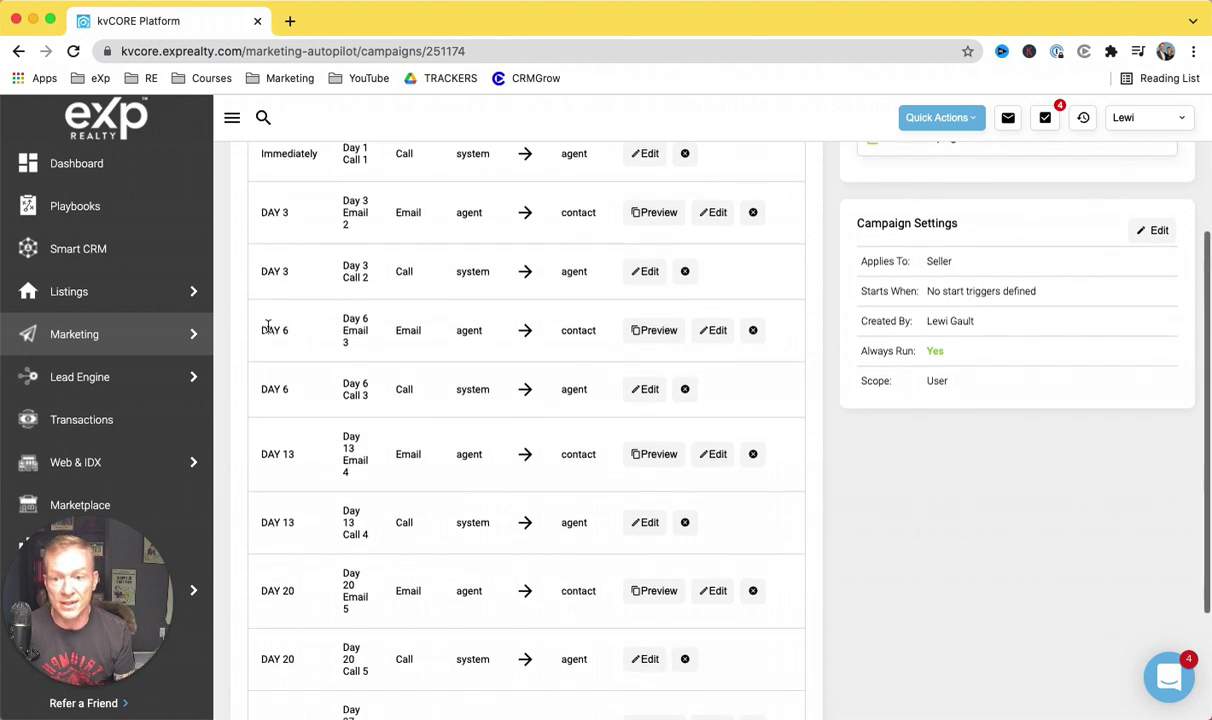
pyautogui.scroll(-2, 311, 335)
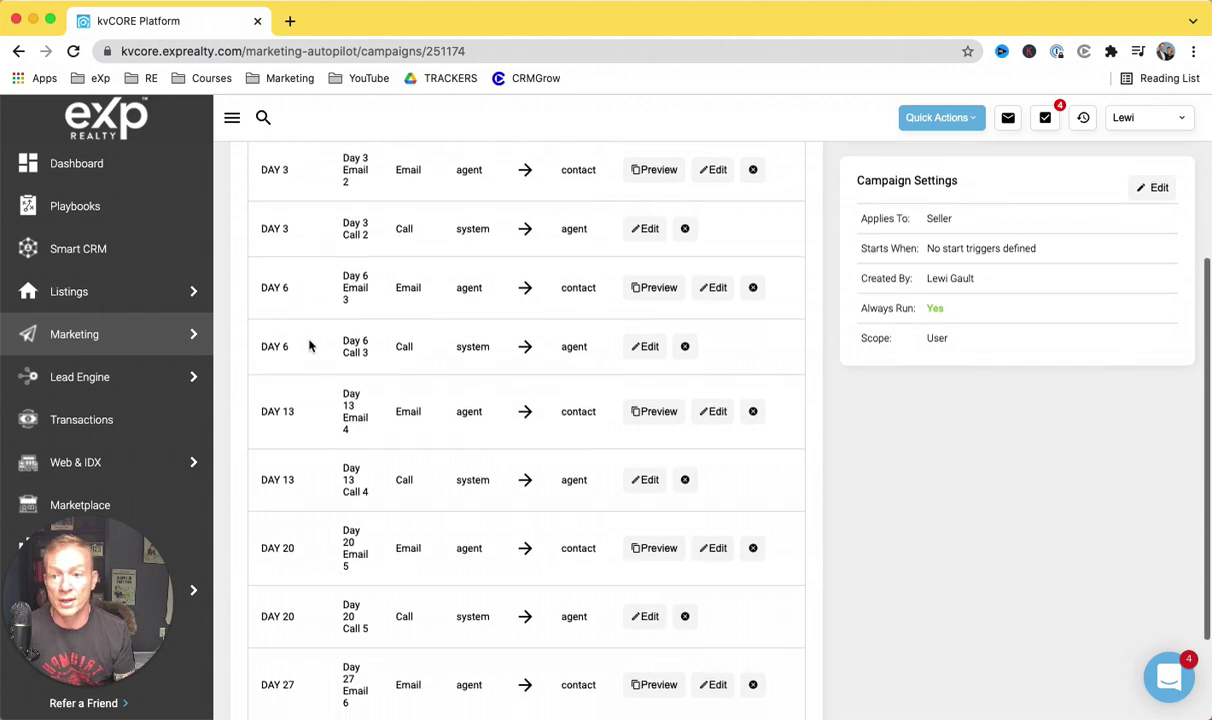
pyautogui.scroll(-5, 395, 342)
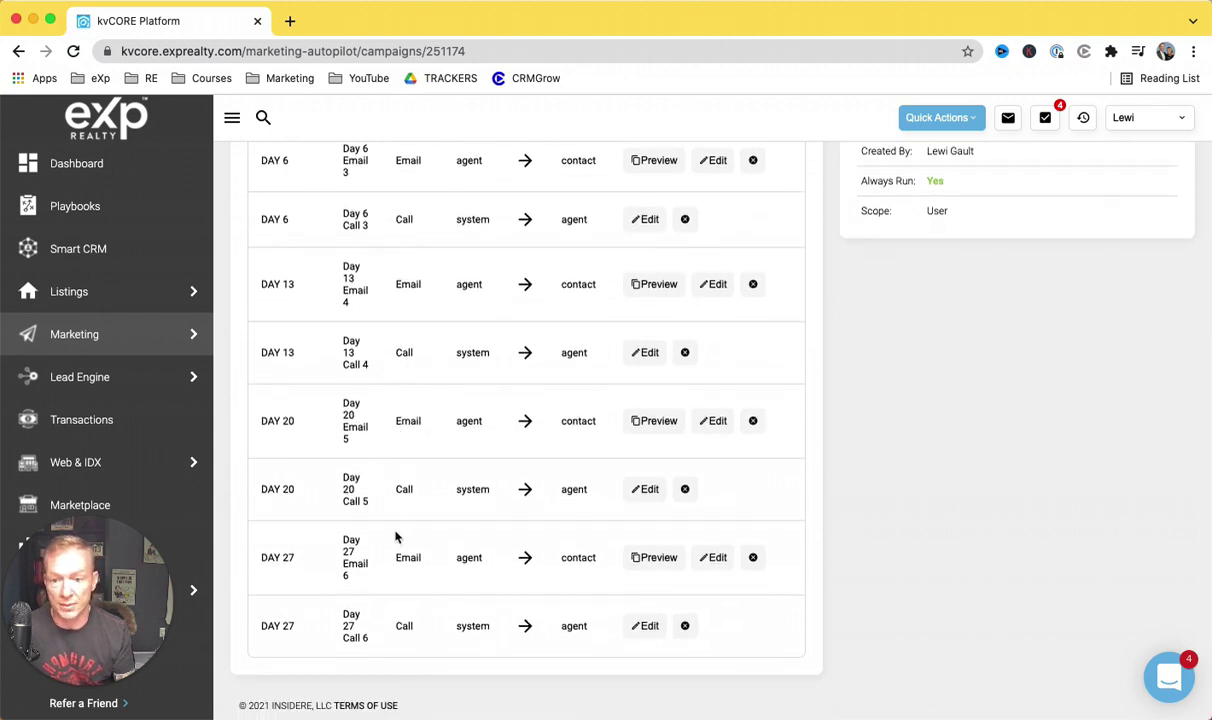
pyautogui.scroll(10, 565, 548)
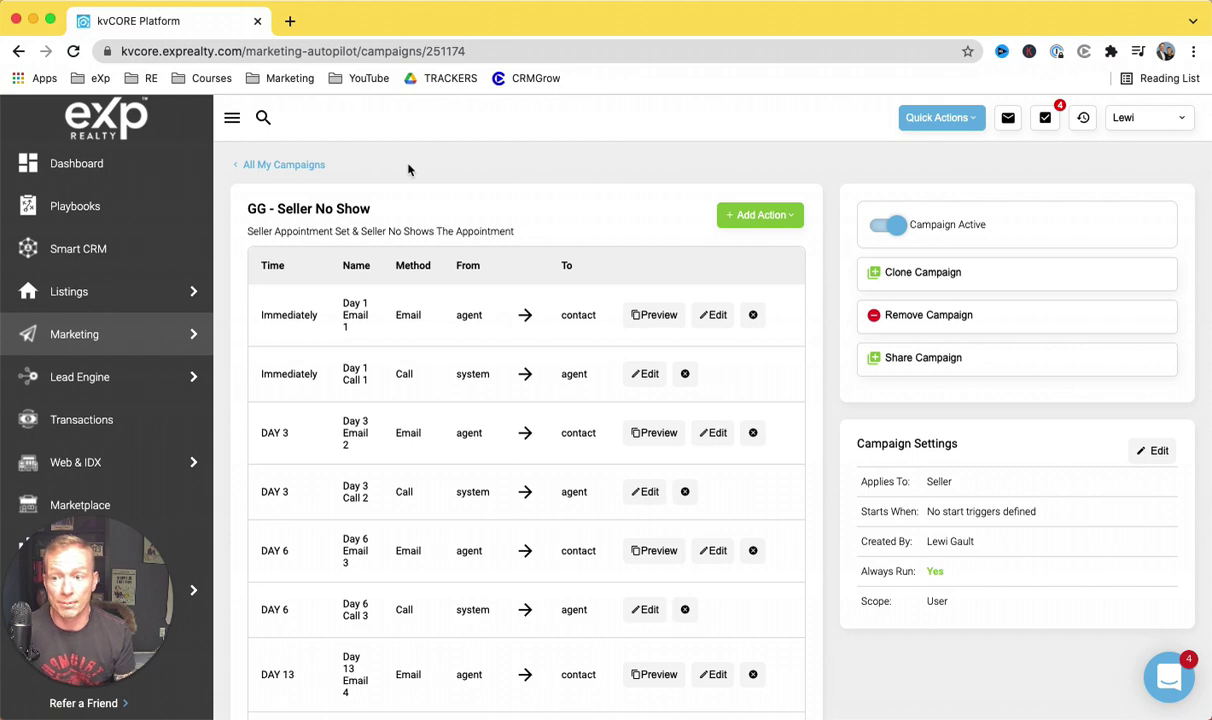
# Step: Search Smart CRM for the contact's name and open the first matching record
pyautogui.click(97, 250)
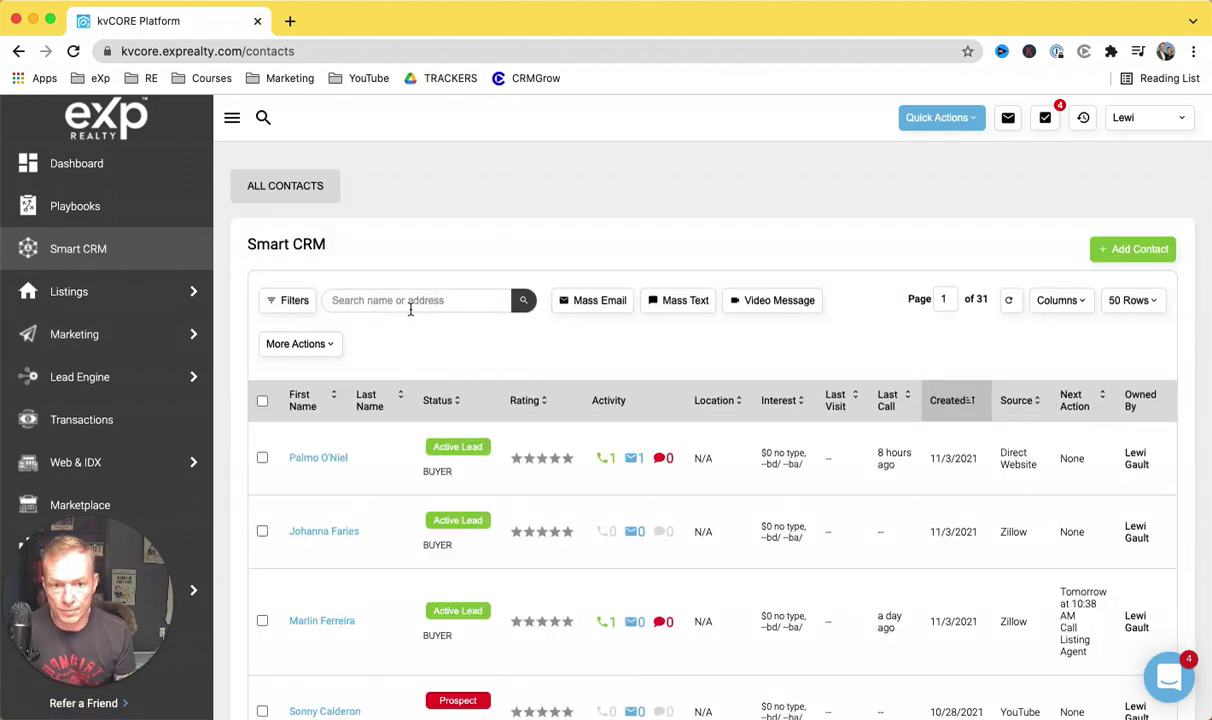
pyautogui.click(412, 304)
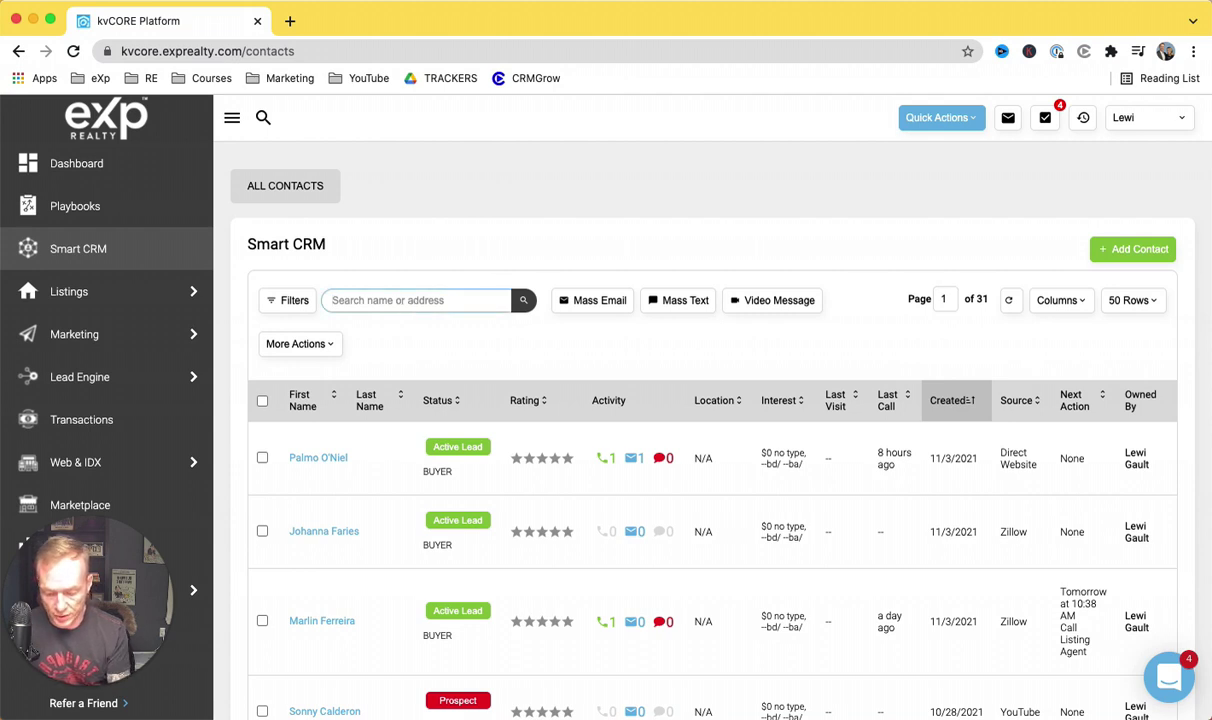
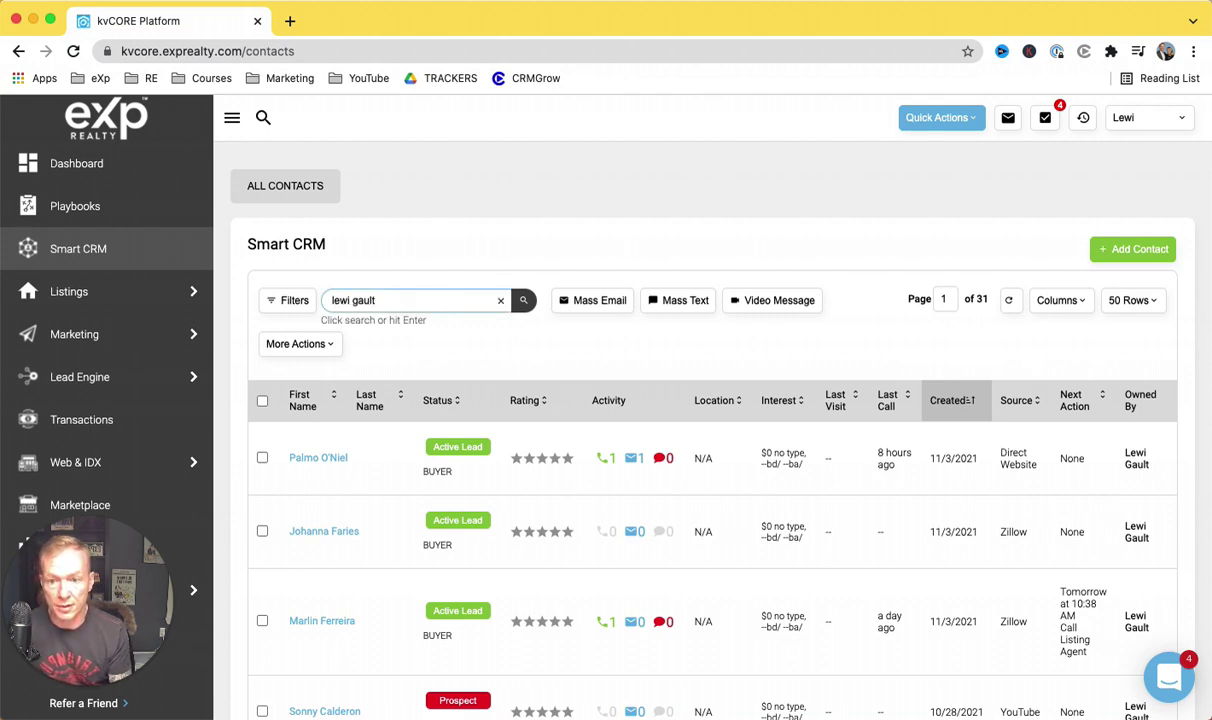
pyautogui.press('Return')
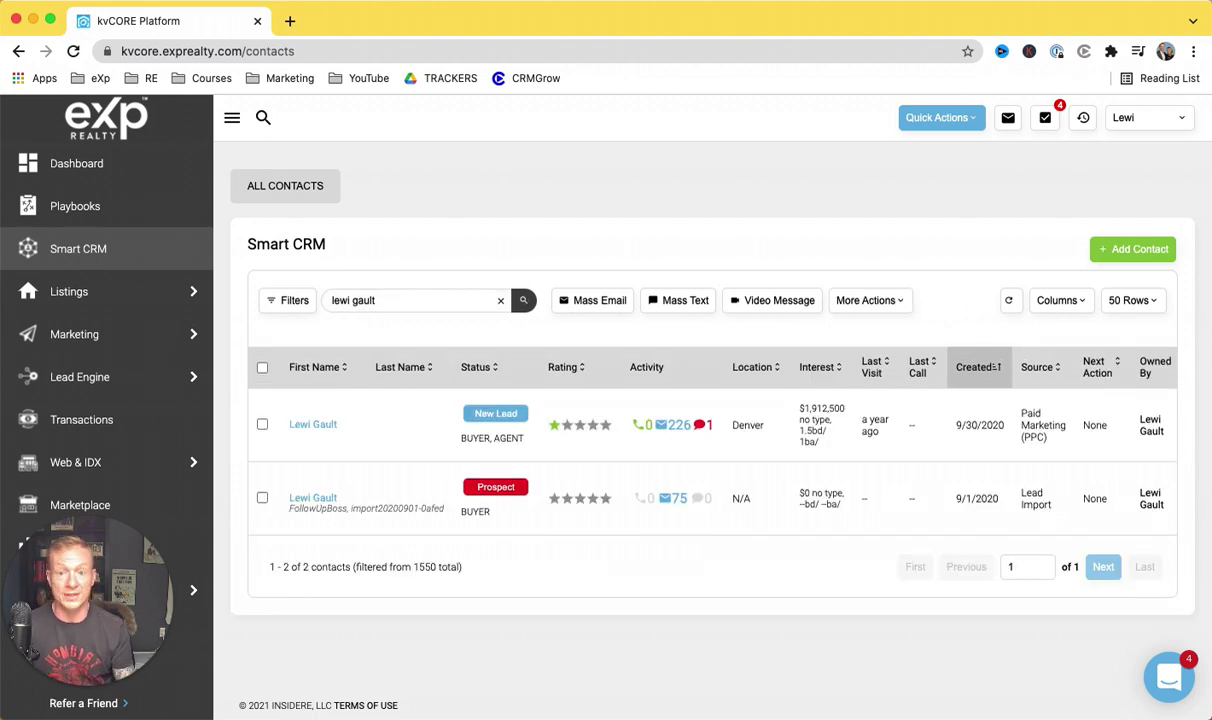
pyautogui.click(315, 428)
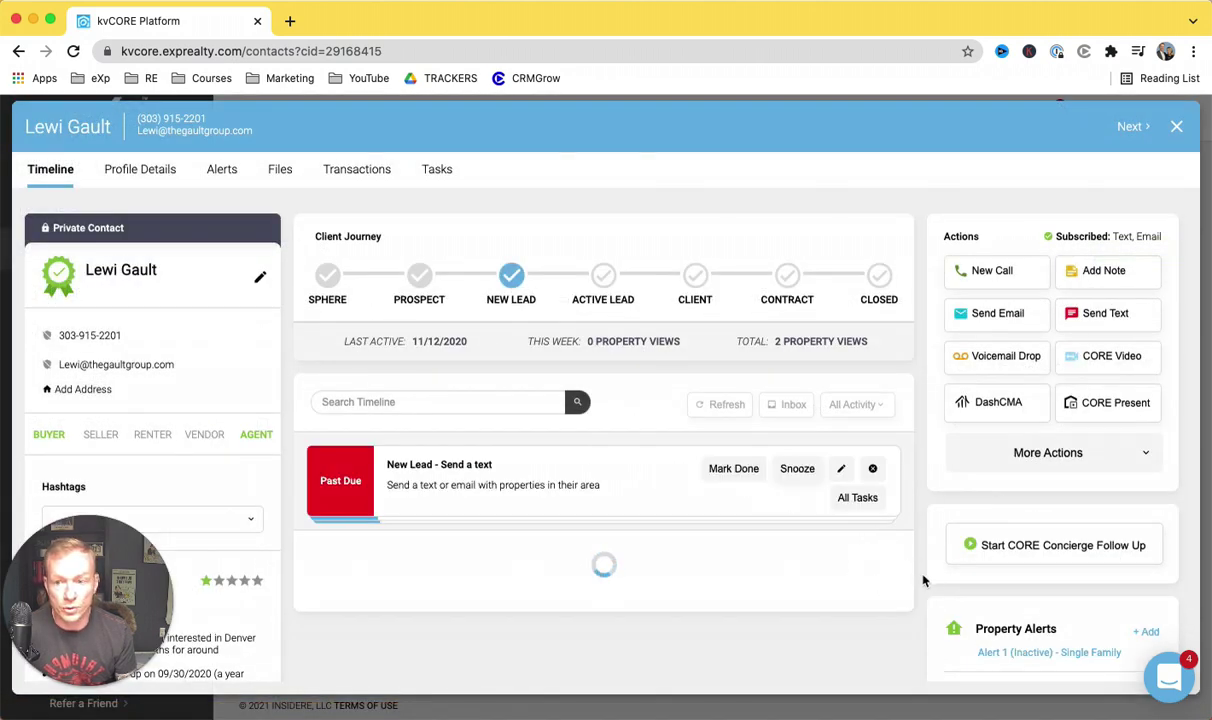
# Step: Add GG - Seller No Show under Active Campaigns and remove GG - Buyer Did Not Sign/Commit
pyautogui.scroll(-3, 940, 583)
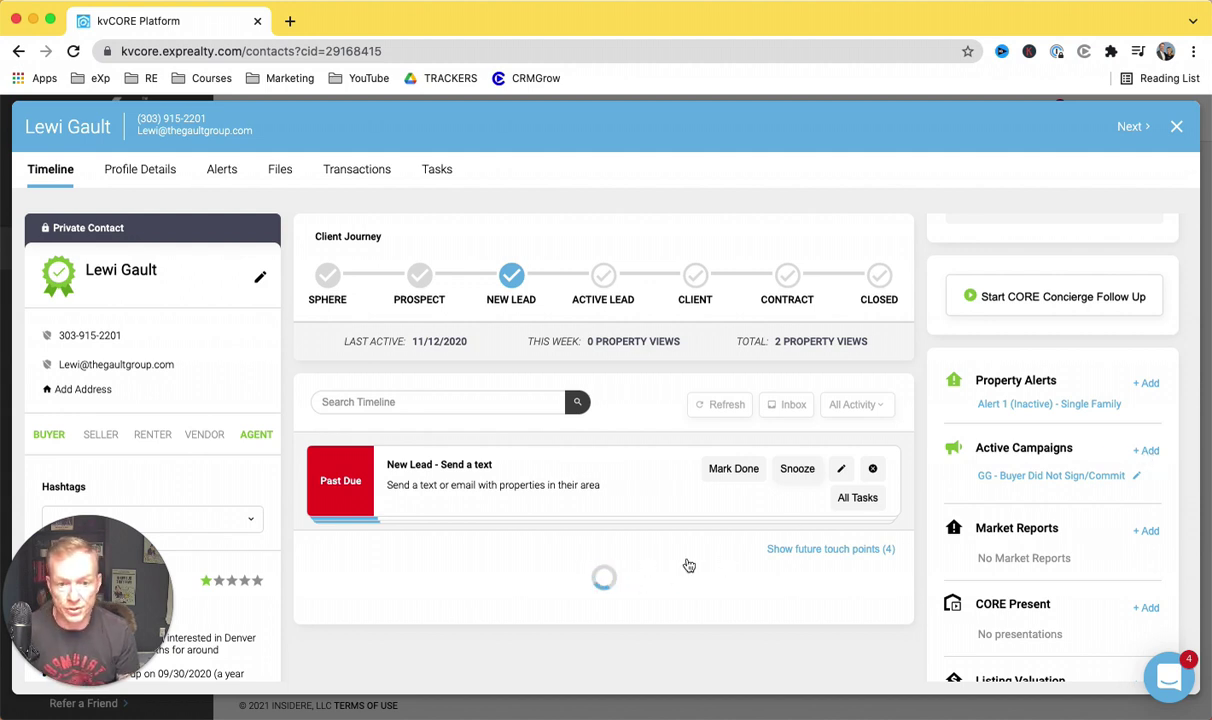
pyautogui.click(1052, 228)
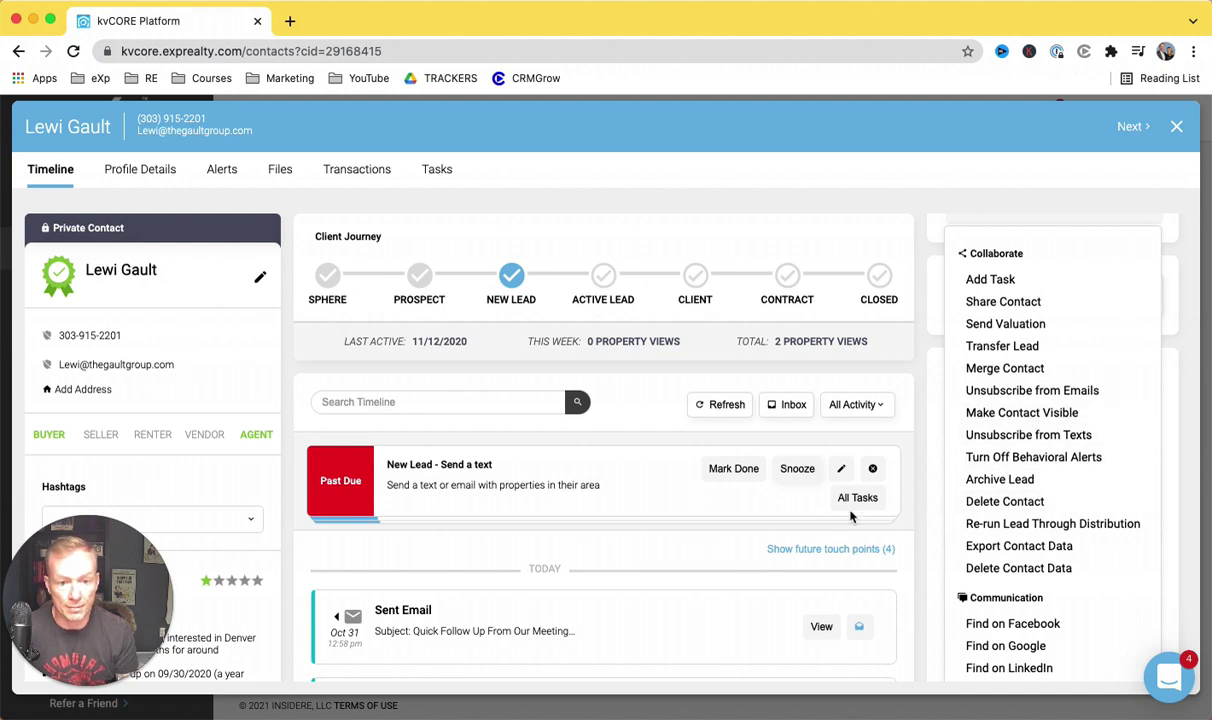
pyautogui.click(918, 519)
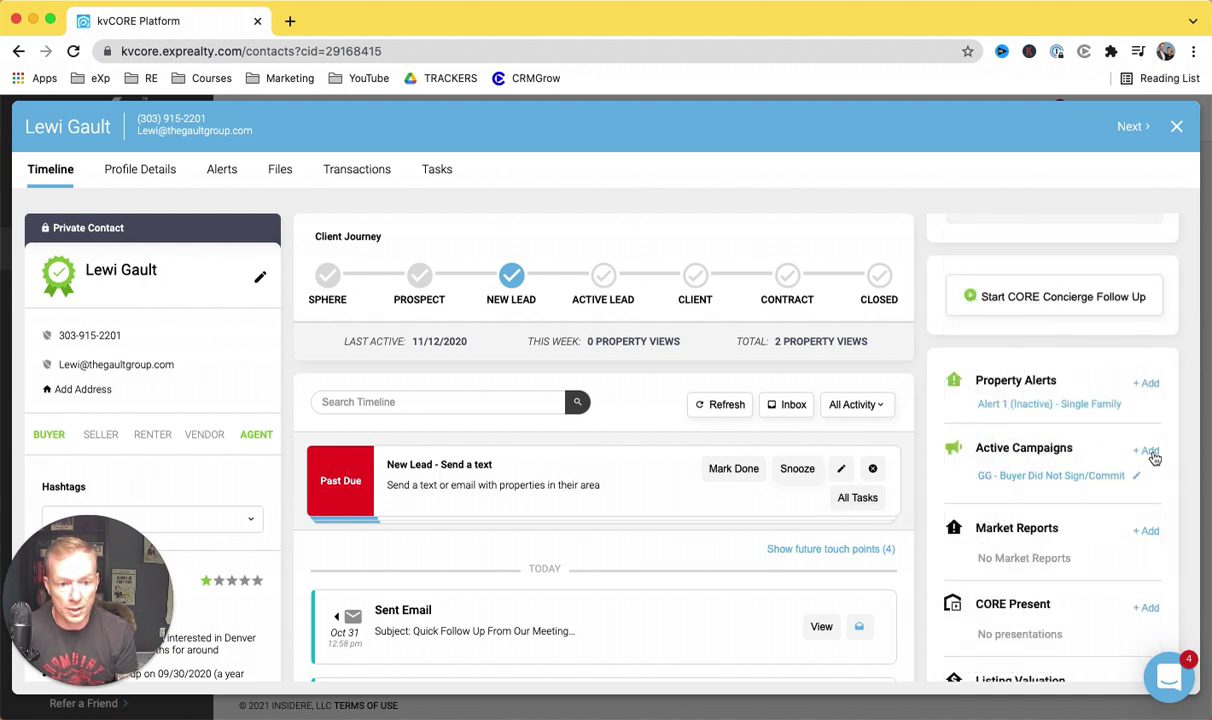
pyautogui.click(1147, 451)
pyautogui.click(1146, 507)
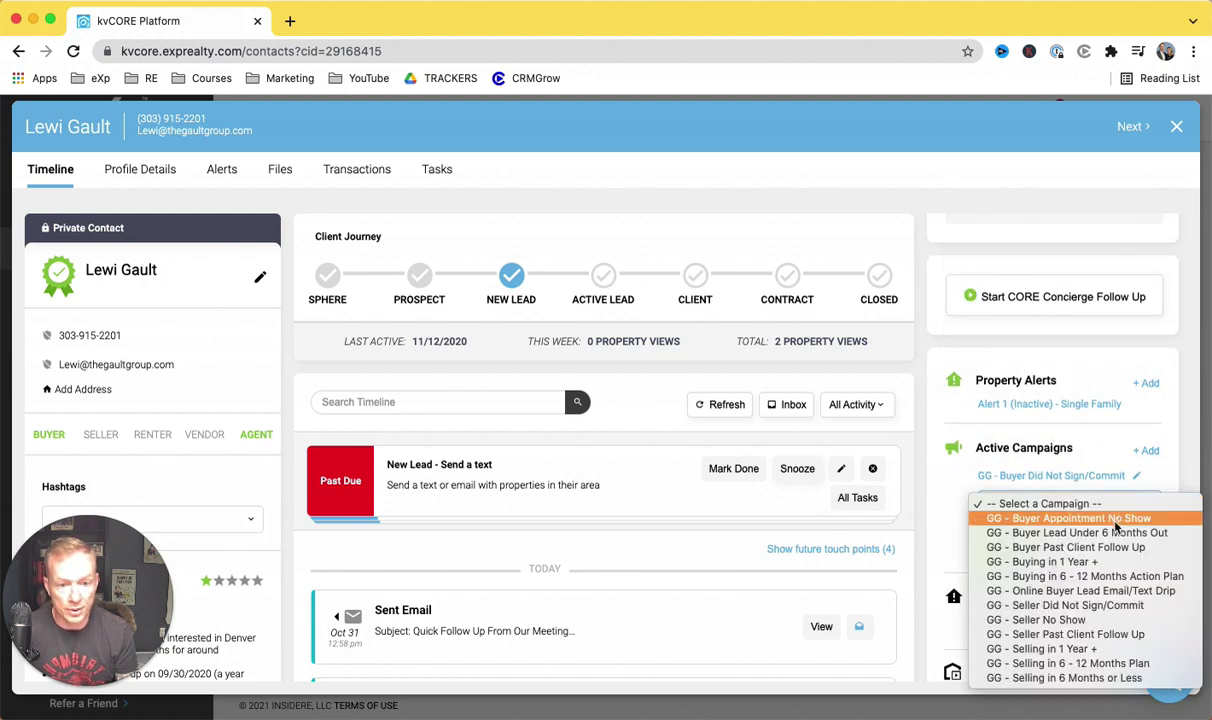
pyautogui.click(1074, 621)
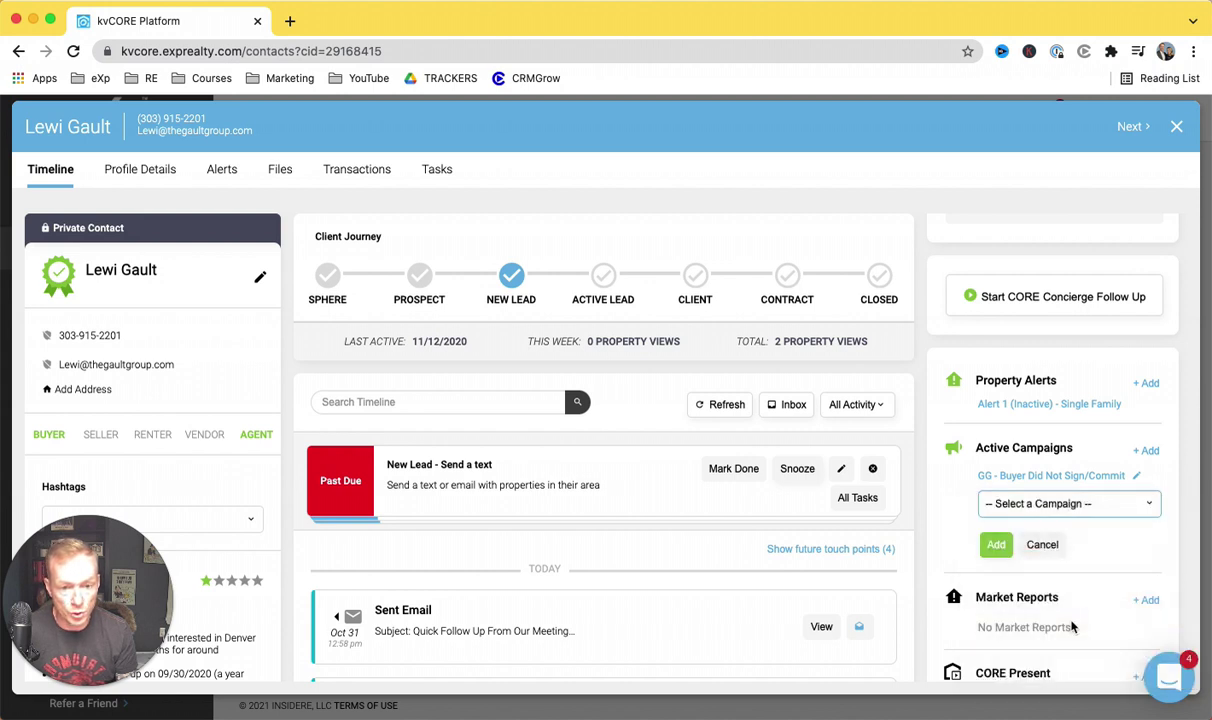
pyautogui.click(1001, 547)
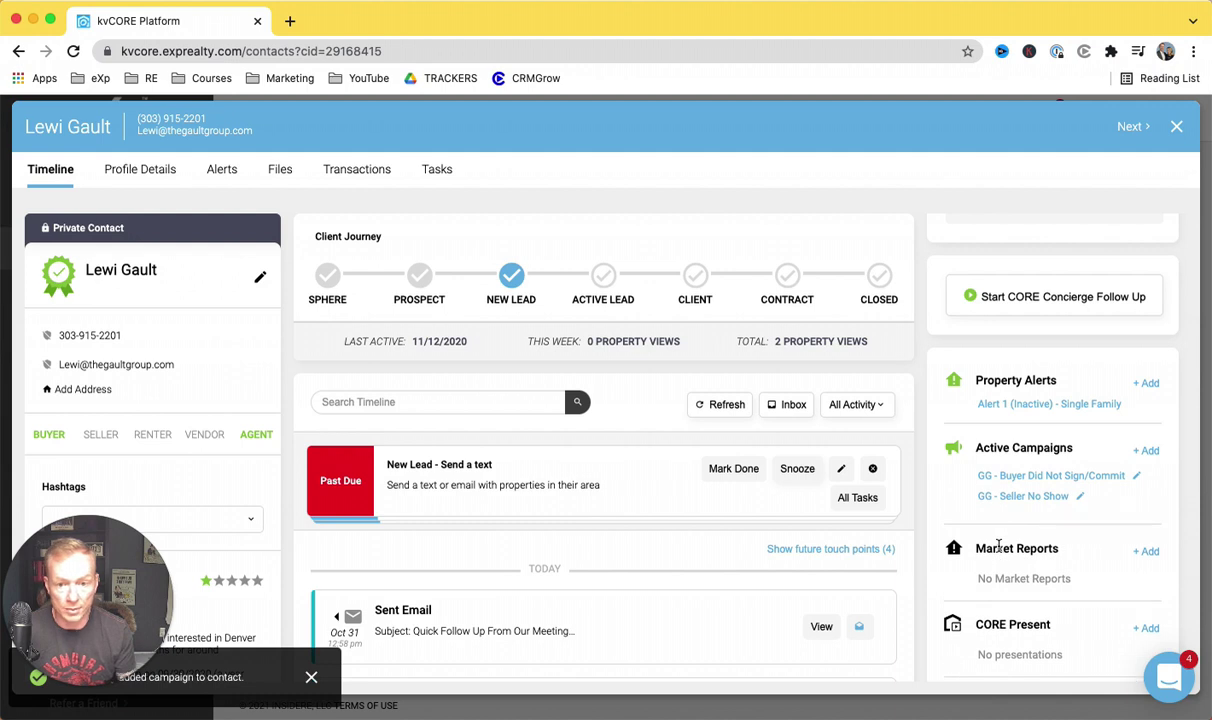
pyautogui.click(1137, 478)
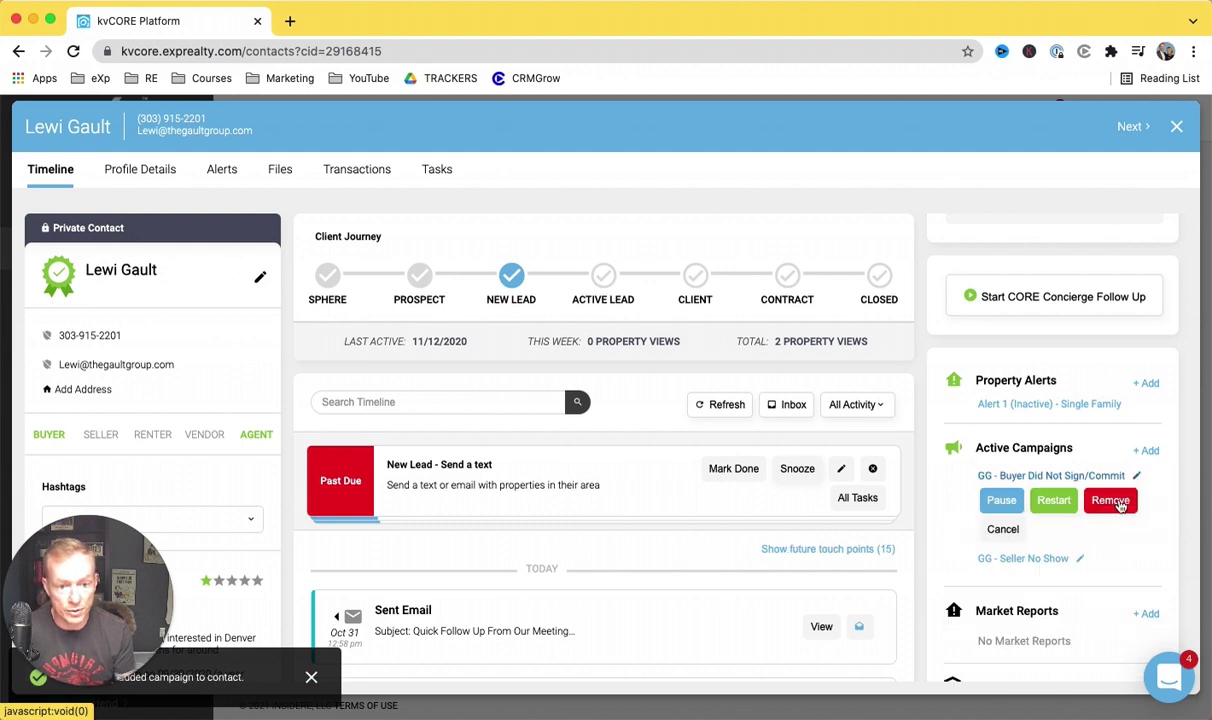
pyautogui.click(1119, 502)
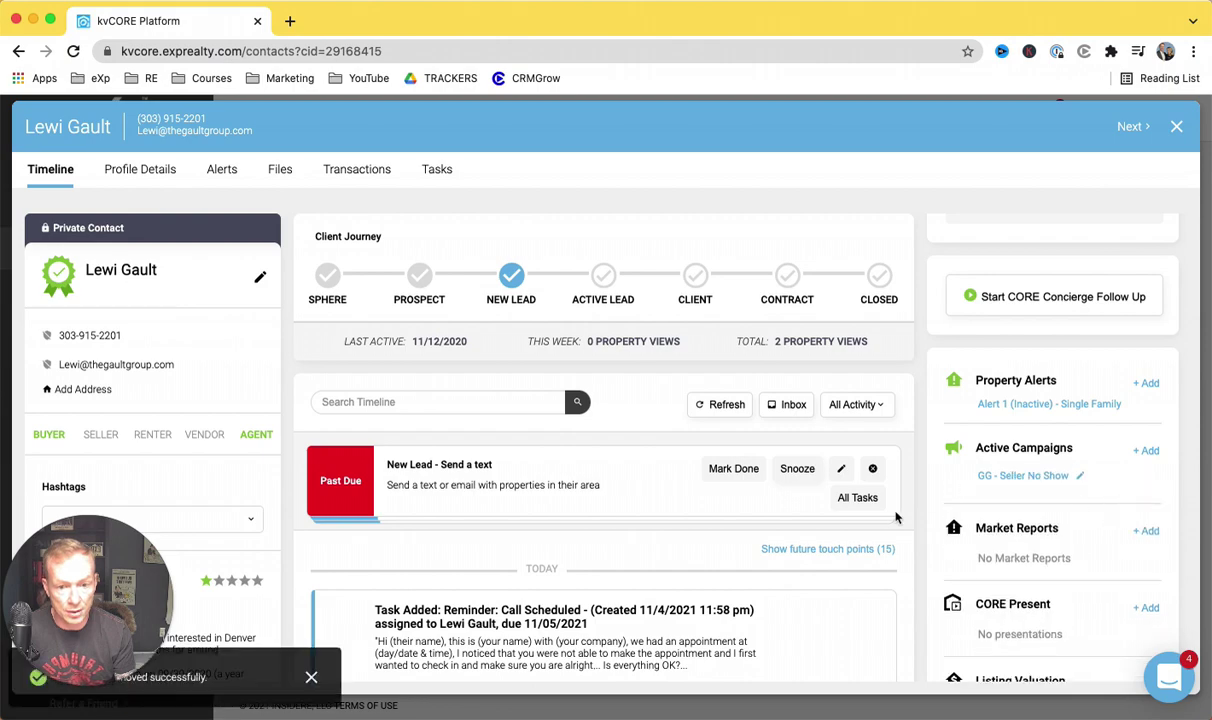
# Step: Scroll the timeline to review the 11 upcoming GG - Seller No Show touch points, including Day 27 Email 6
pyautogui.scroll(-15, 793, 566)
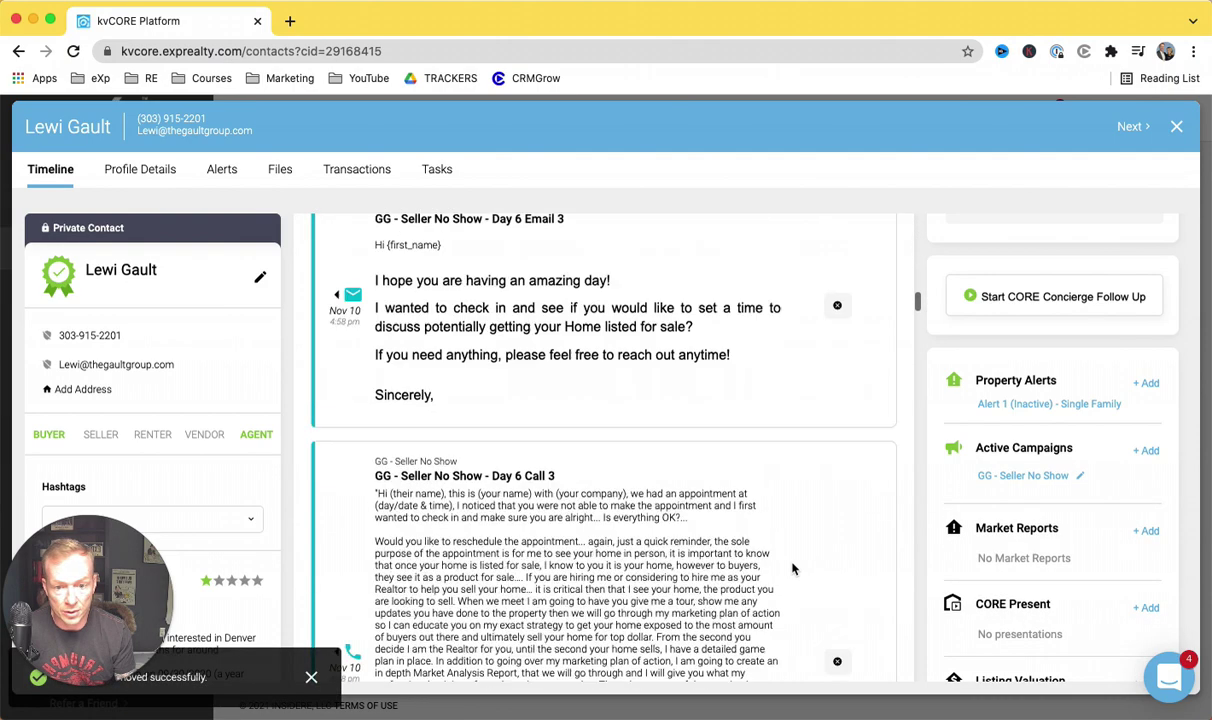
pyautogui.scroll(-2, 793, 568)
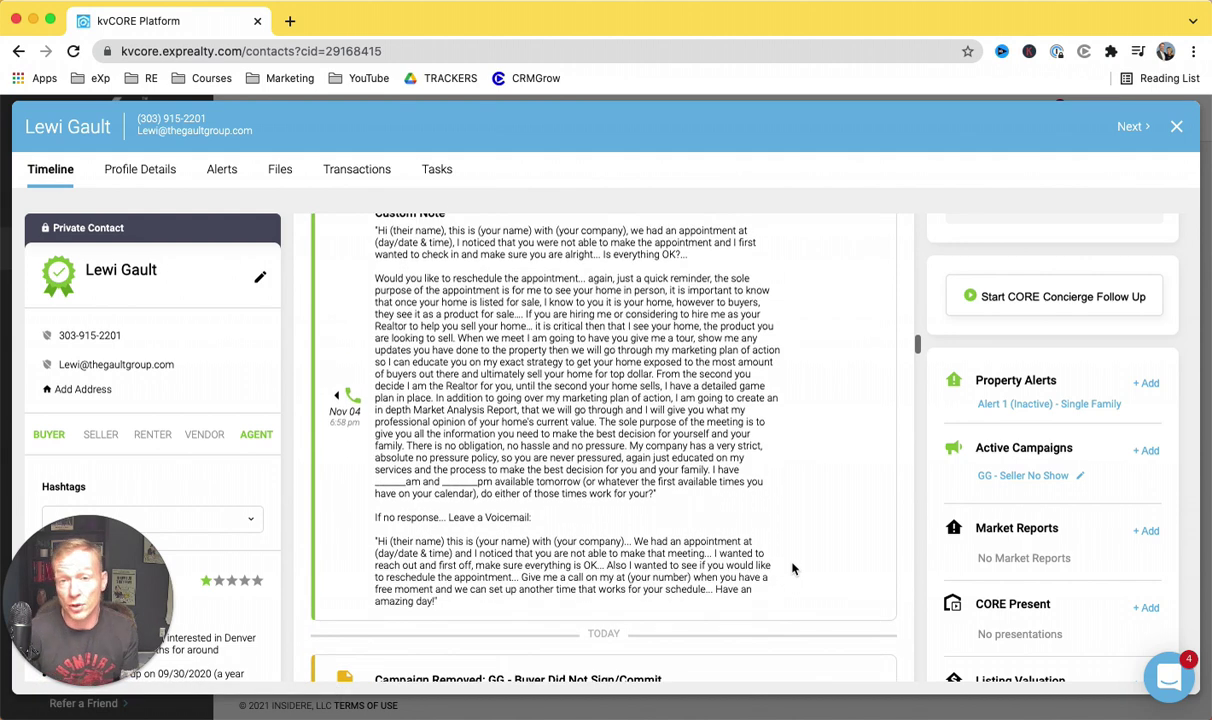
pyautogui.scroll(2, 793, 568)
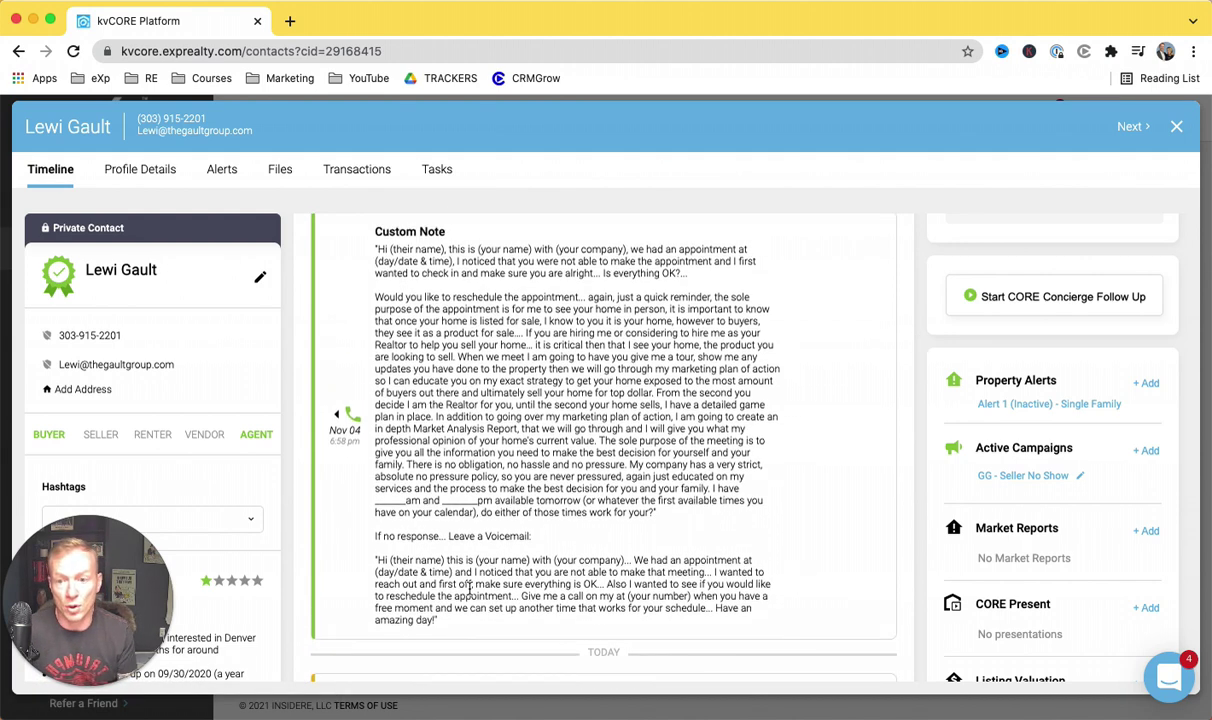
pyautogui.scroll(1, 537, 534)
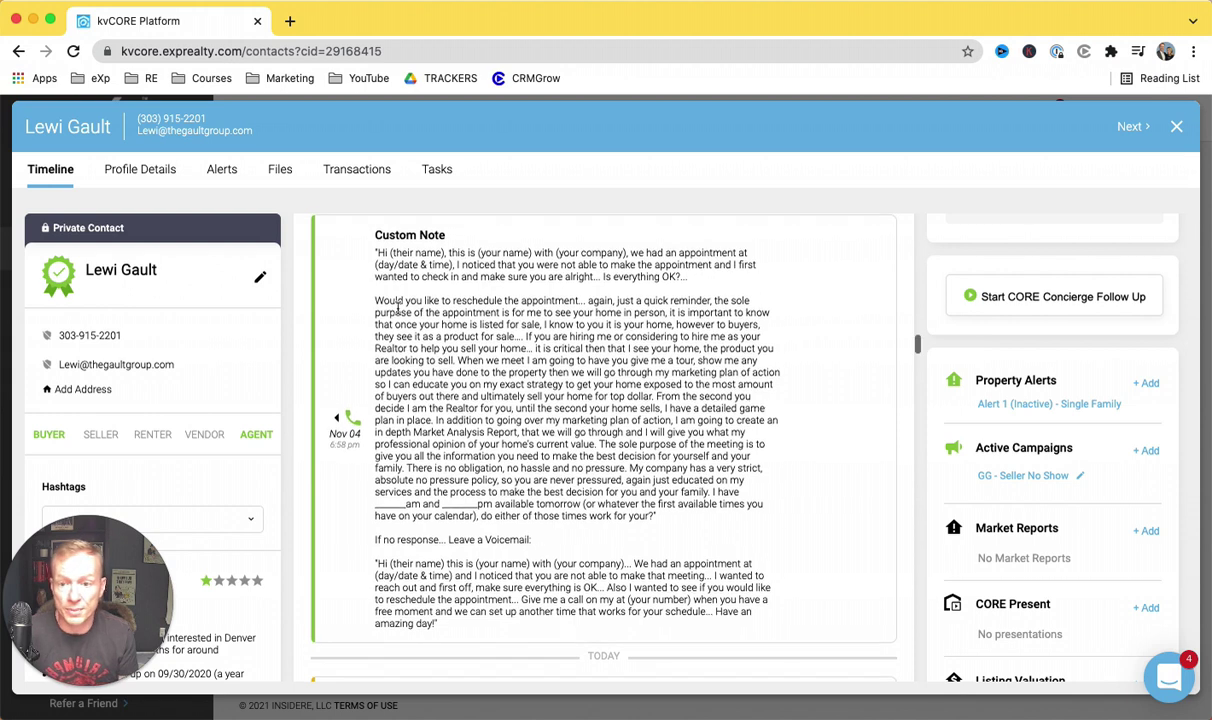
pyautogui.scroll(1, 376, 486)
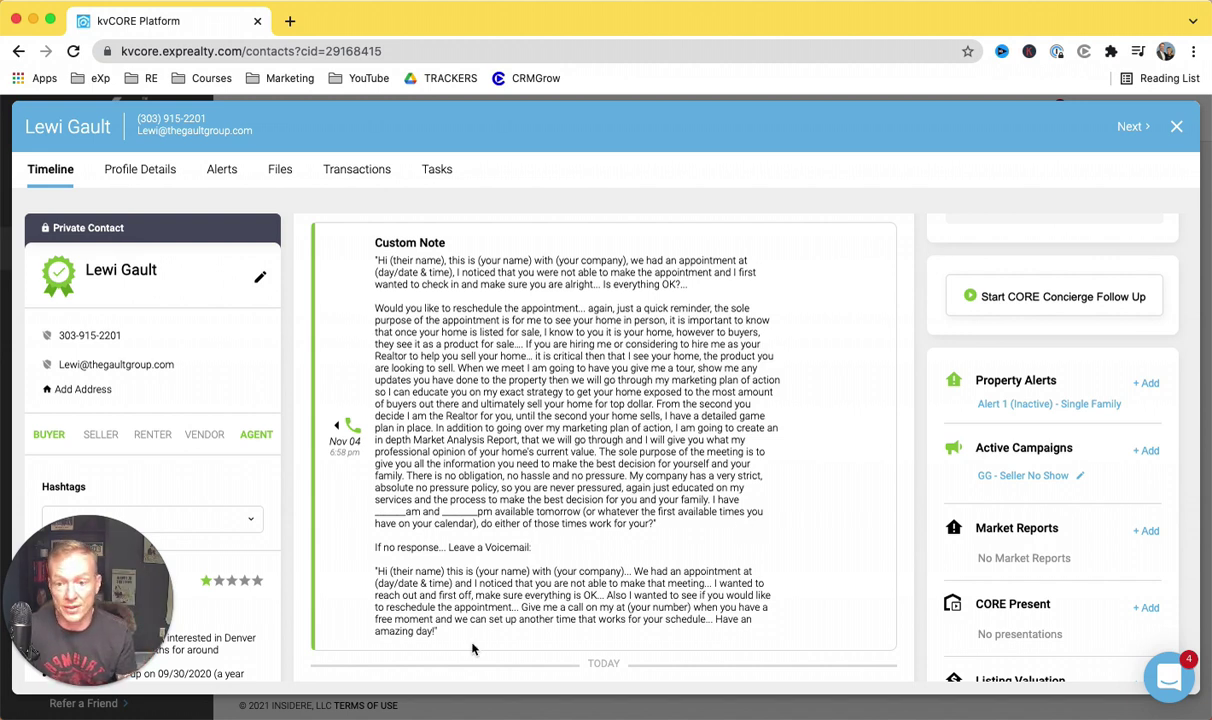
pyautogui.scroll(1, 548, 580)
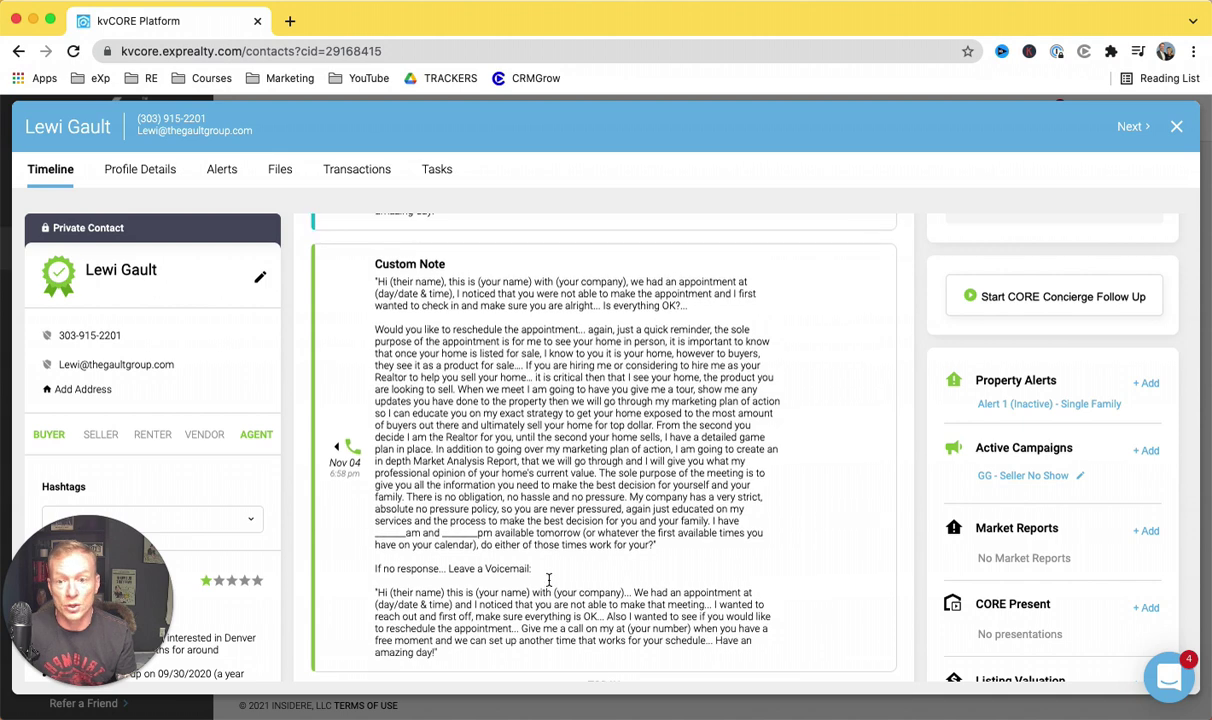
pyautogui.scroll(5, 548, 585)
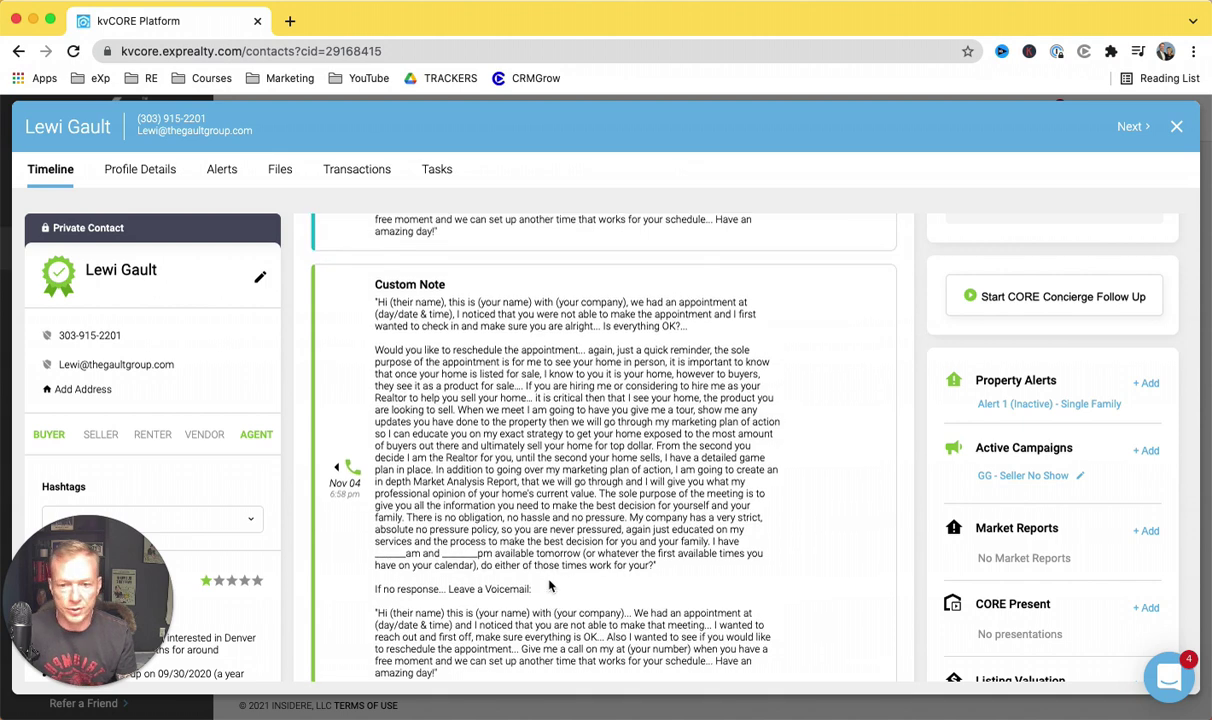
pyautogui.scroll(3, 548, 585)
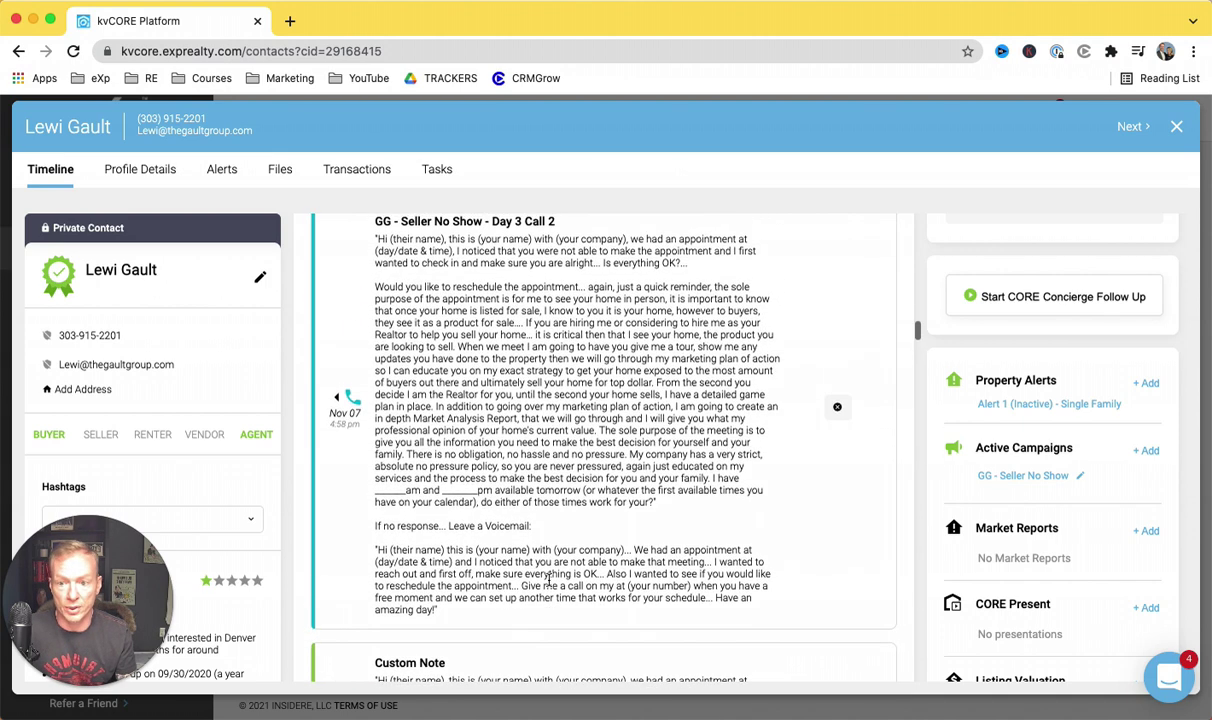
pyautogui.scroll(2, 663, 373)
pyautogui.scroll(8, 663, 373)
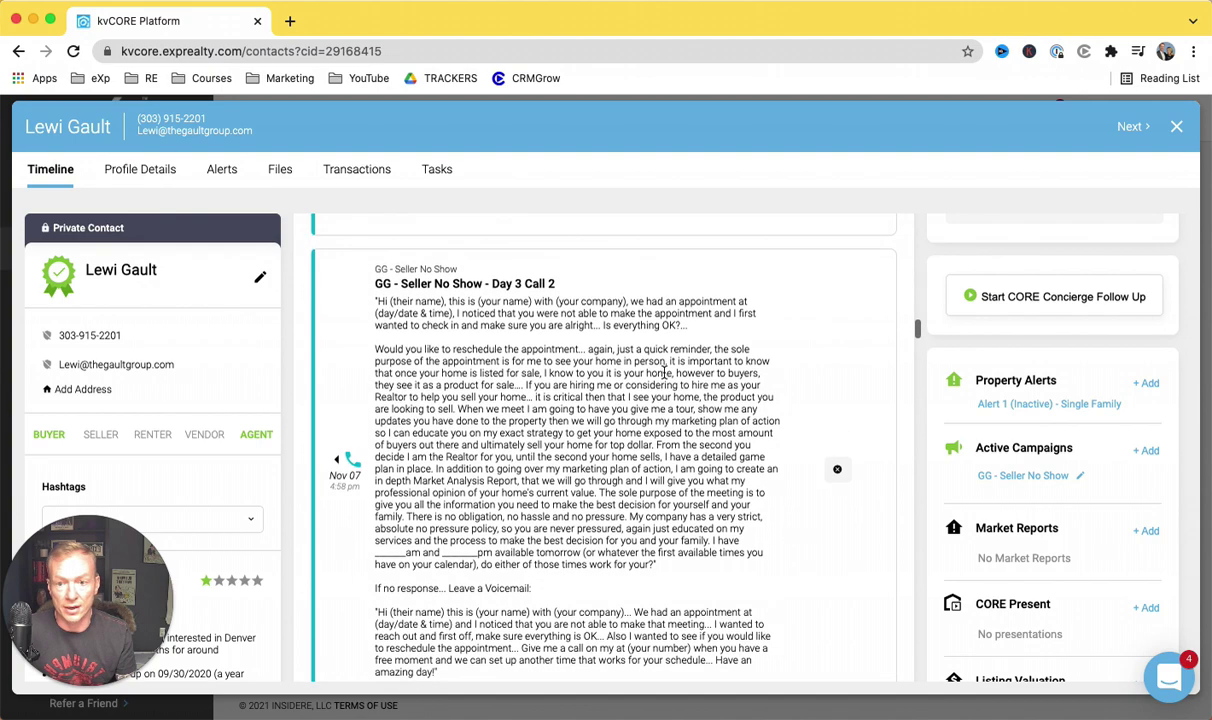
pyautogui.scroll(10, 503, 432)
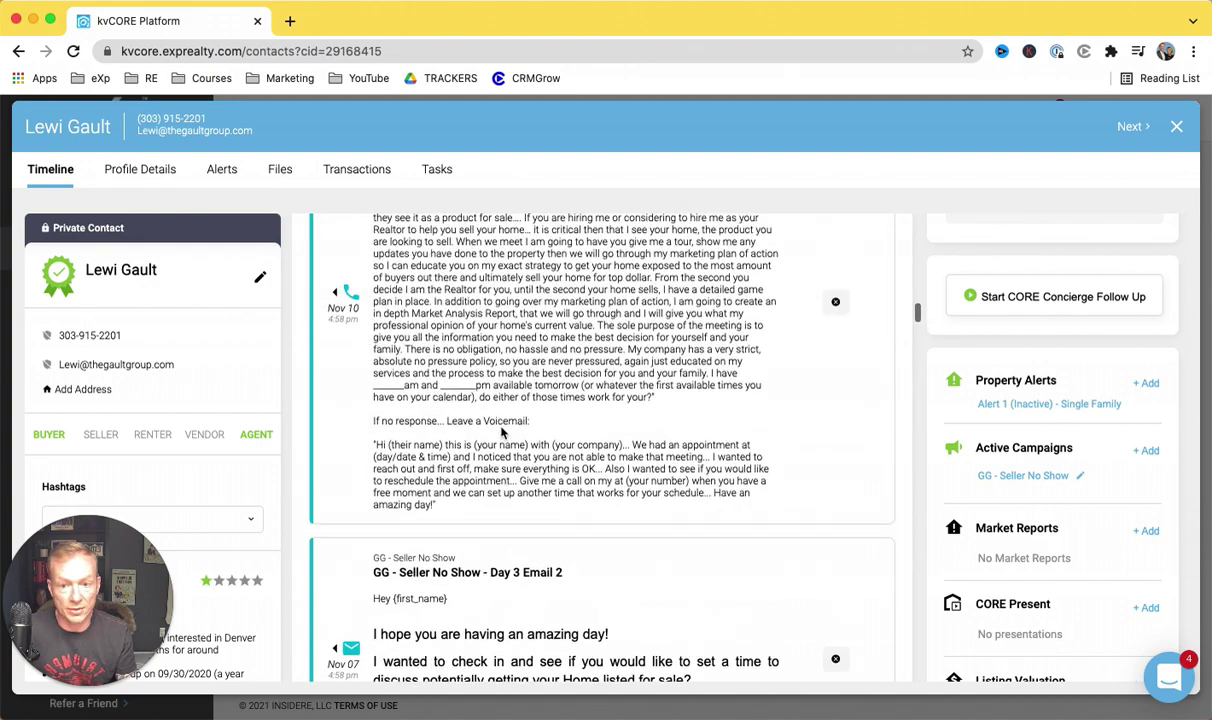
pyautogui.scroll(10, 553, 438)
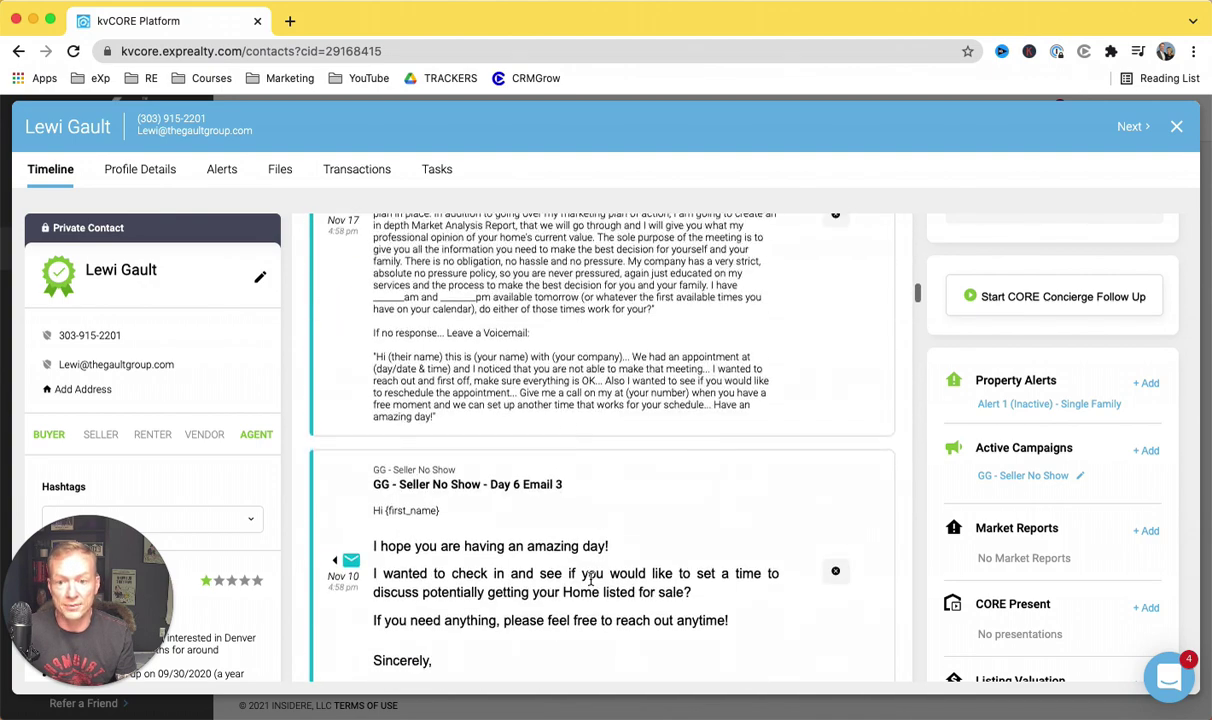
pyautogui.scroll(10, 553, 436)
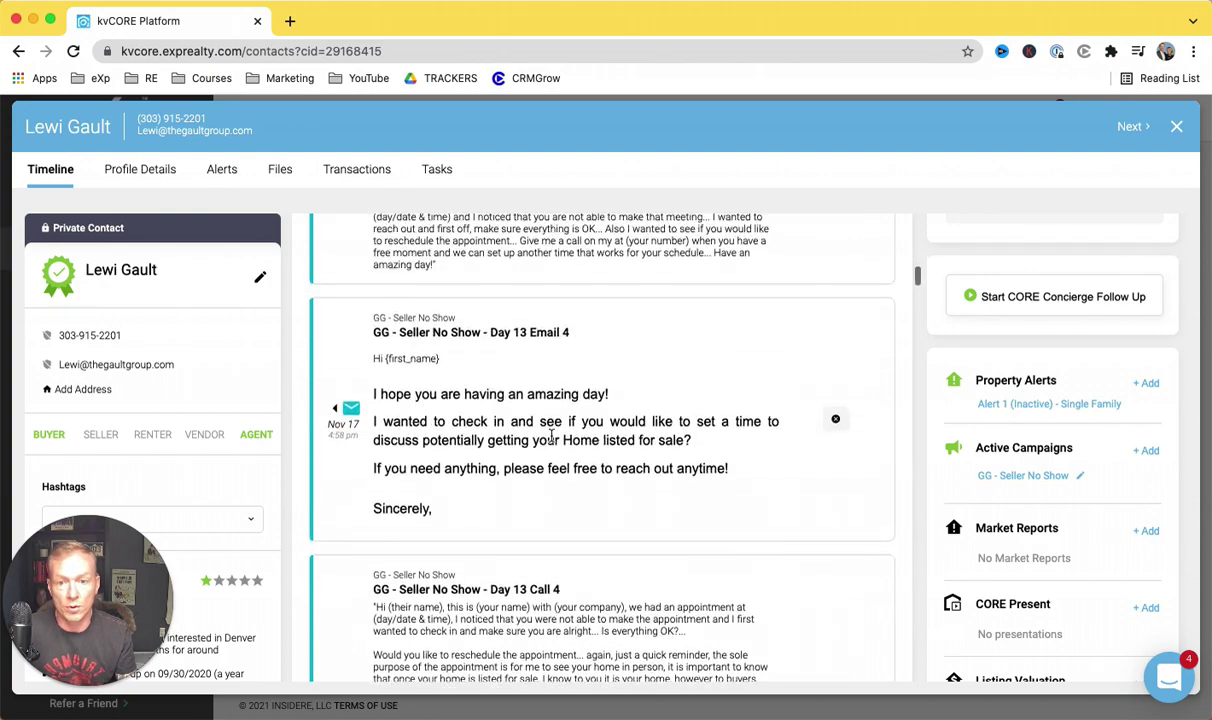
pyautogui.scroll(5, 553, 434)
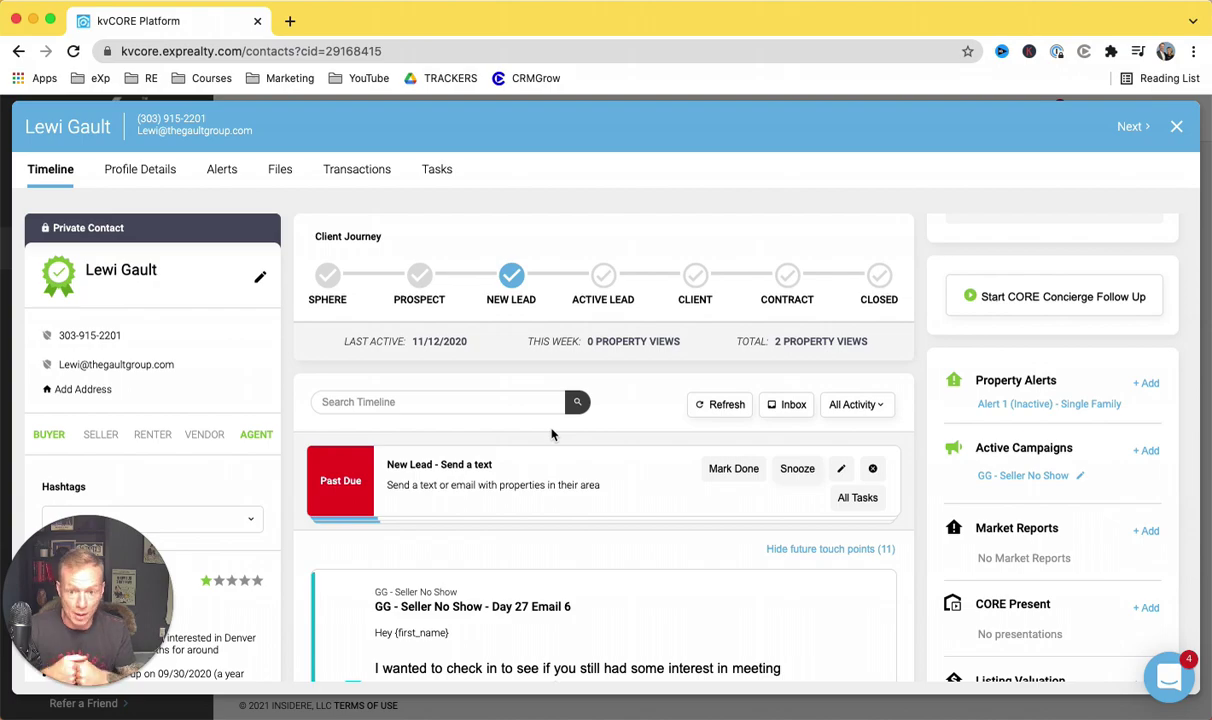
pyautogui.scroll(-15, 551, 434)
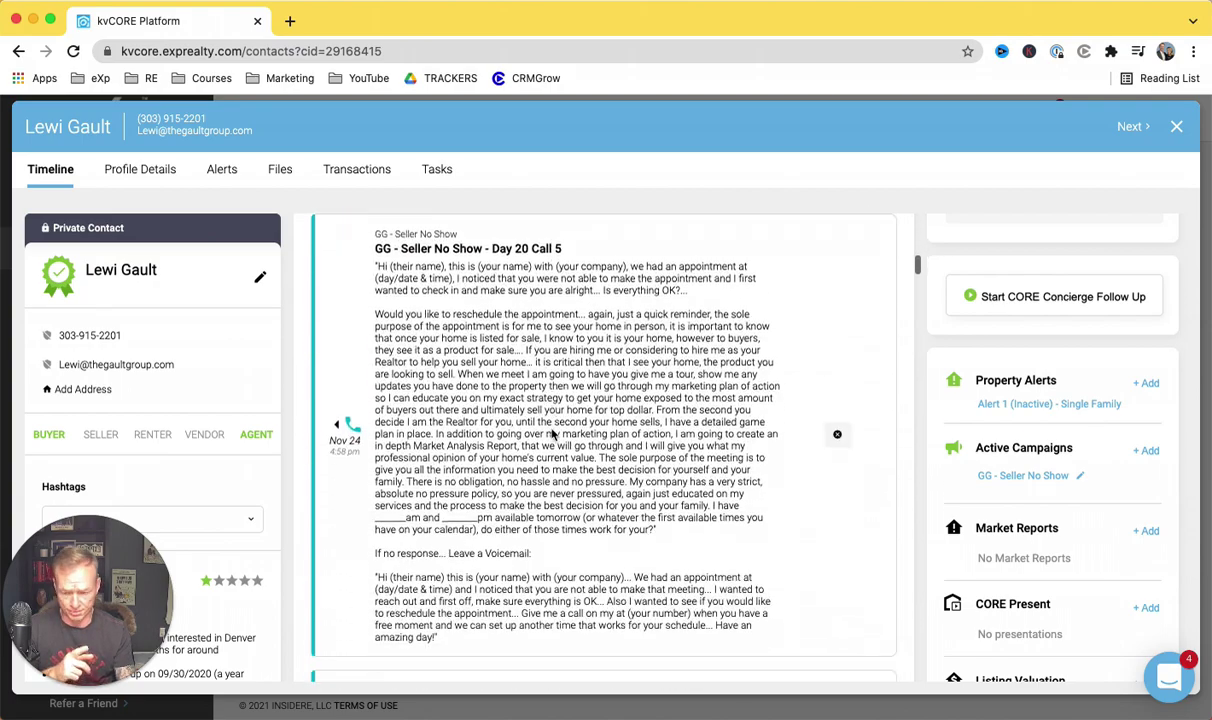
pyautogui.scroll(3, 551, 430)
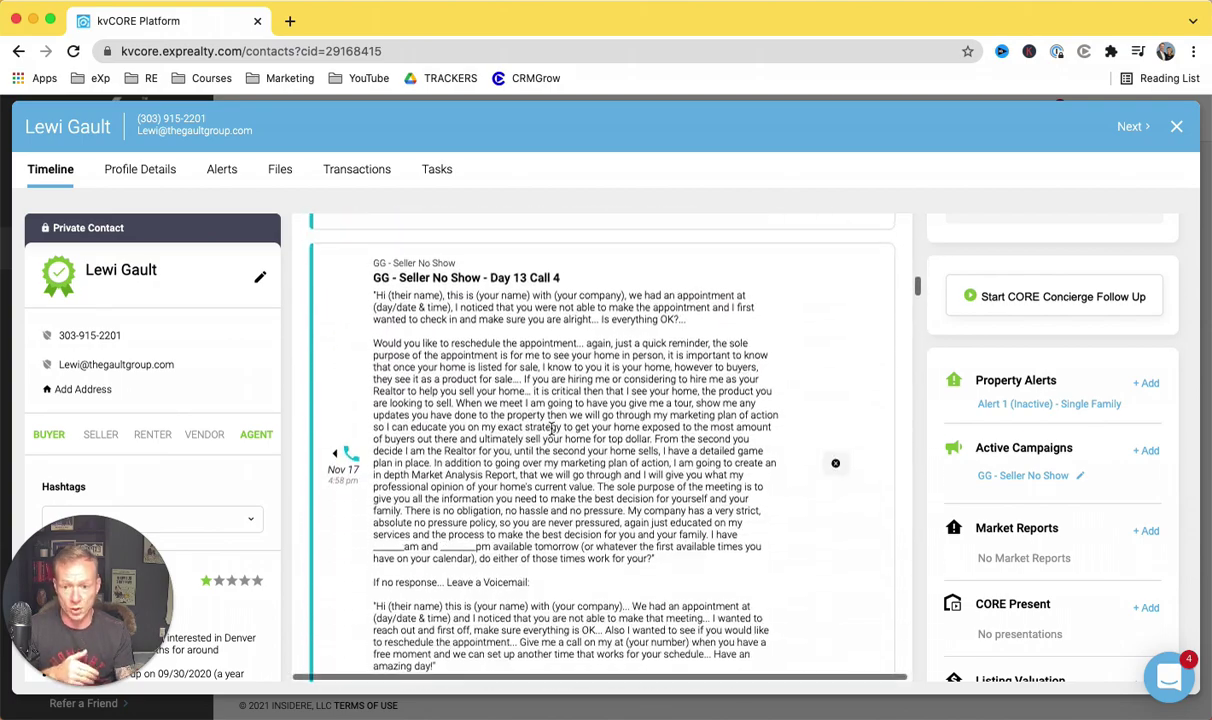
pyautogui.scroll(-2, 551, 430)
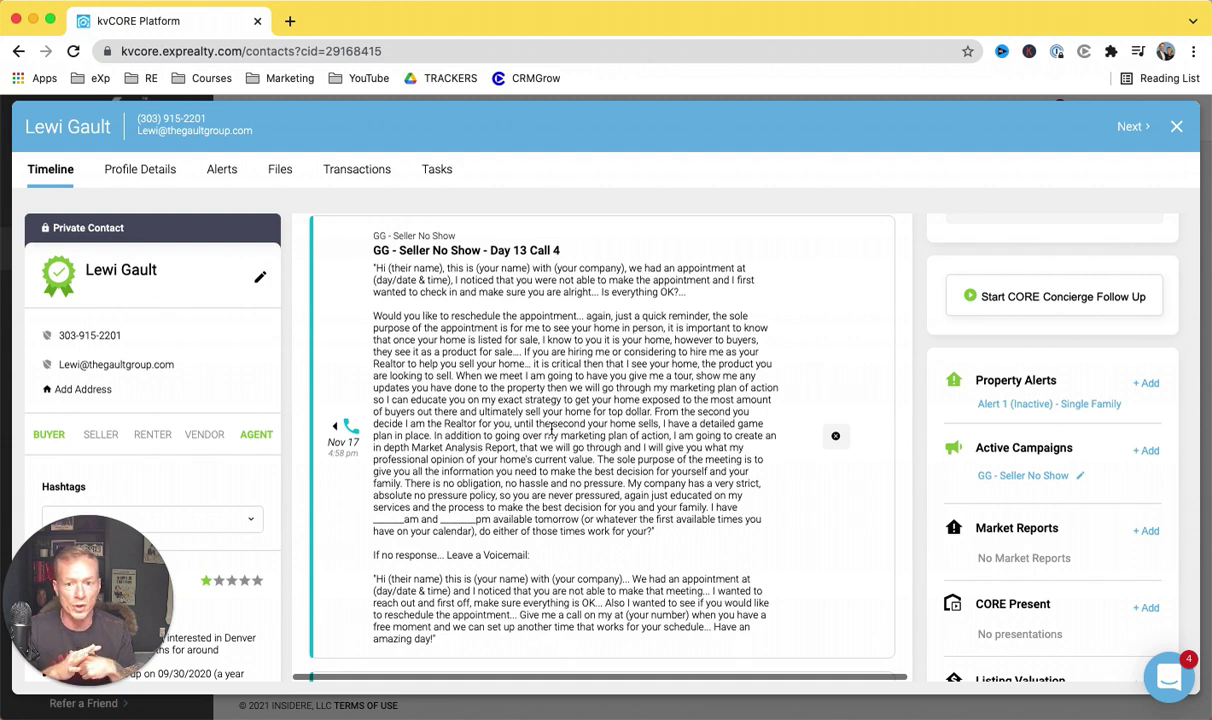
pyautogui.scroll(4, 530, 425)
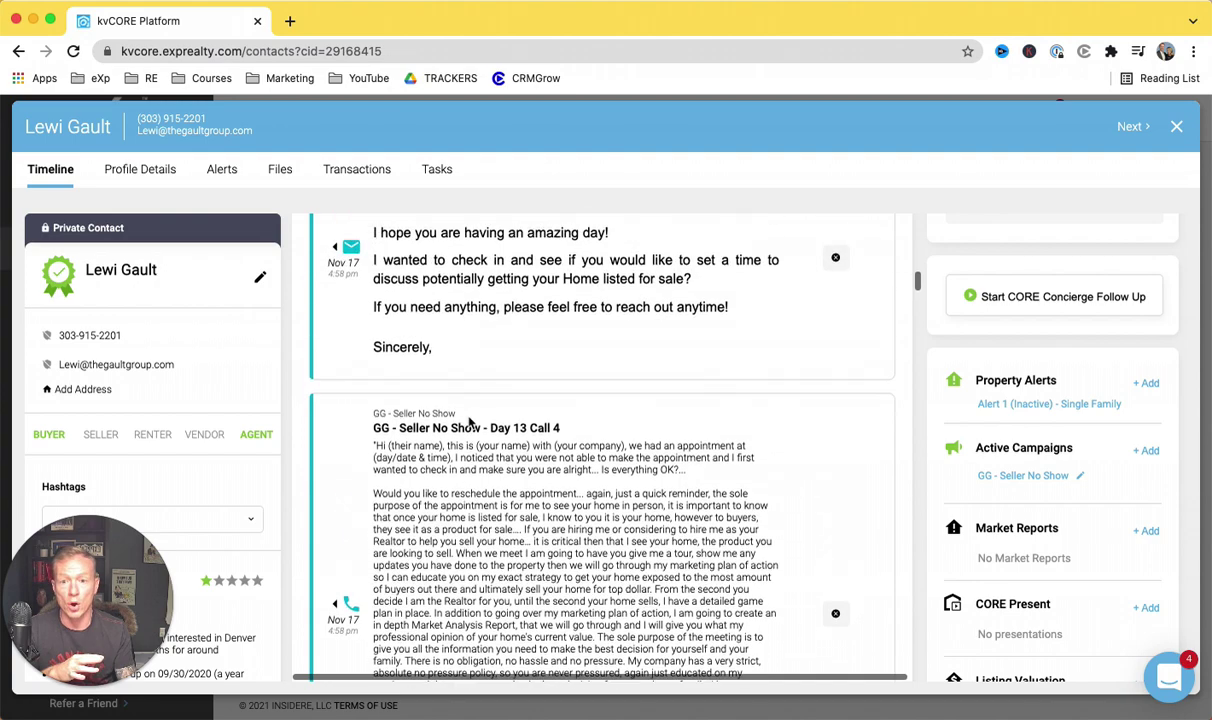
pyautogui.scroll(8, 469, 423)
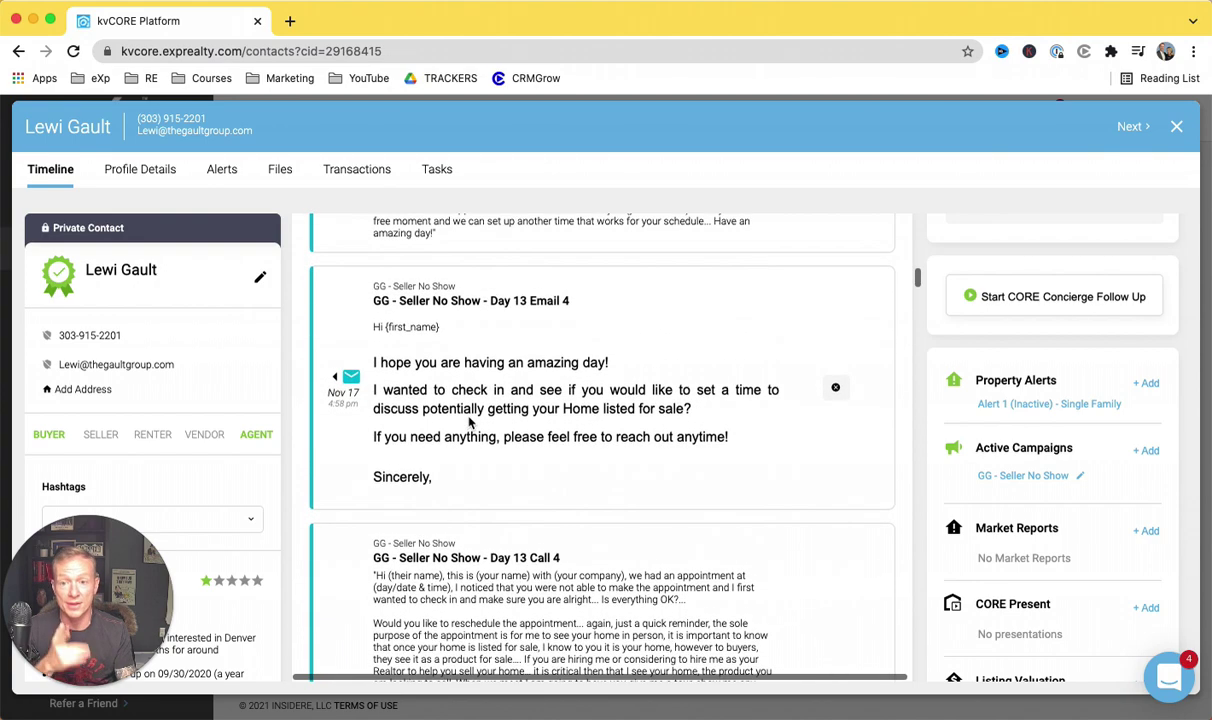
pyautogui.scroll(15, 469, 423)
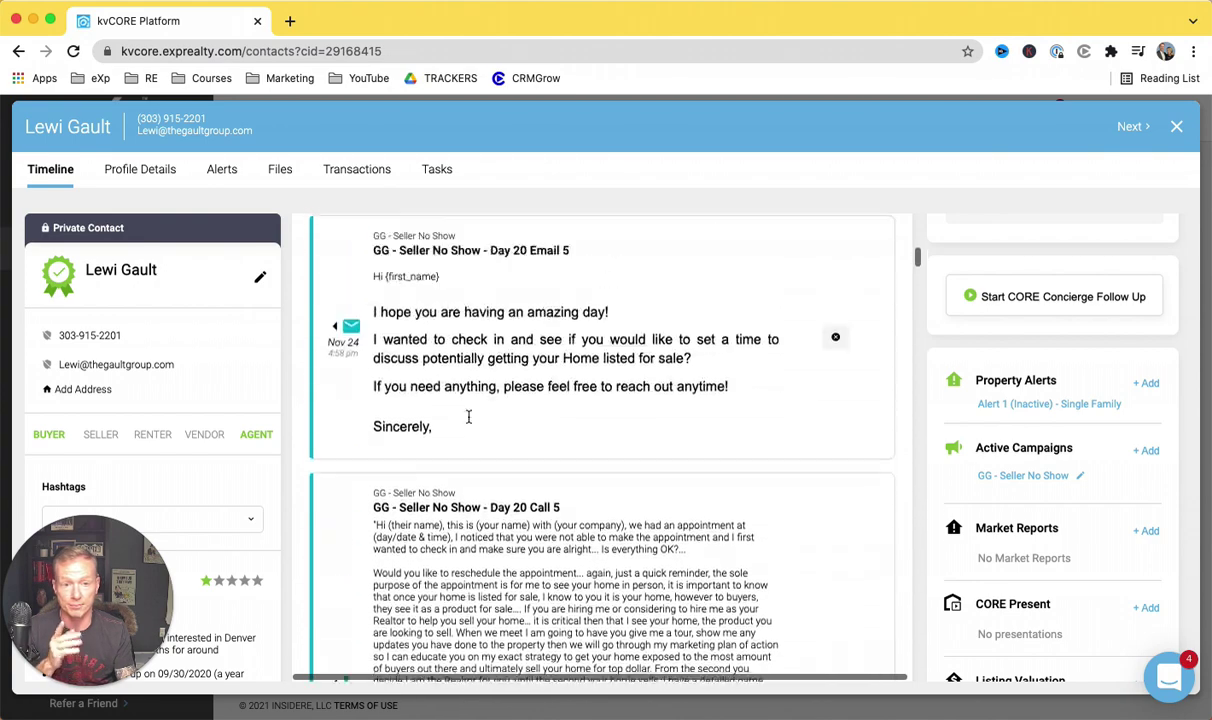
pyautogui.scroll(4, 468, 416)
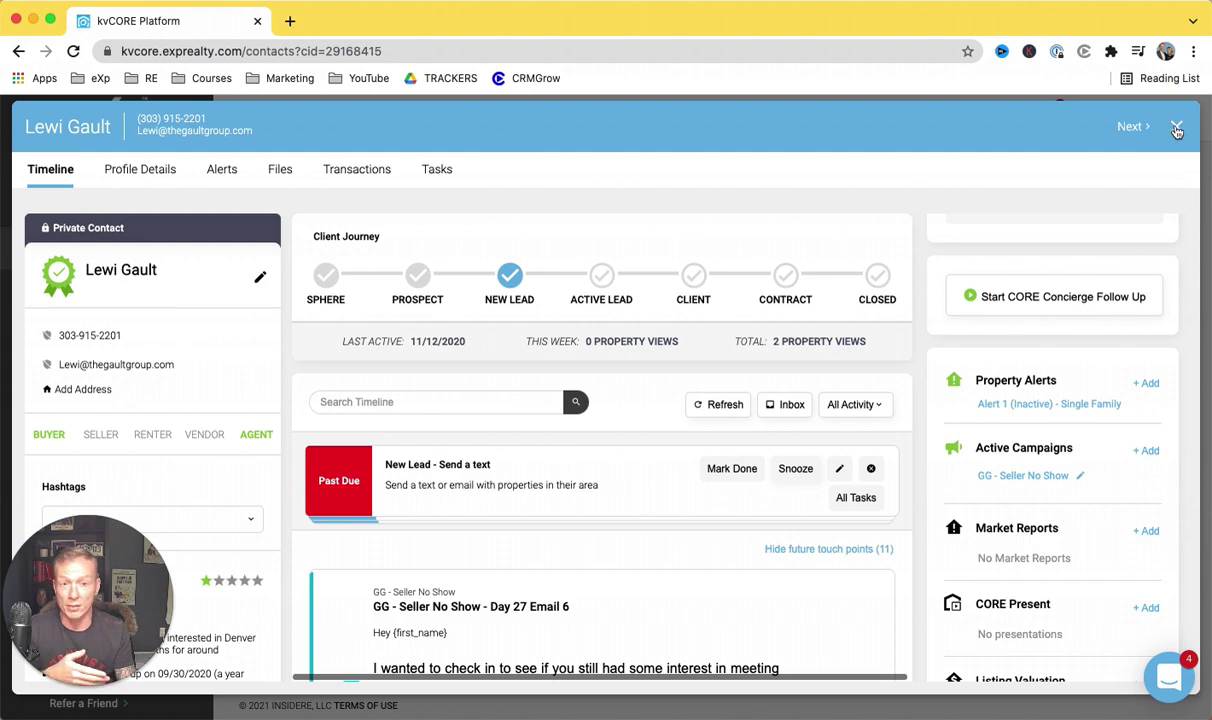
# Step: Close the contact record with the X at its top right
pyautogui.click(1177, 131)
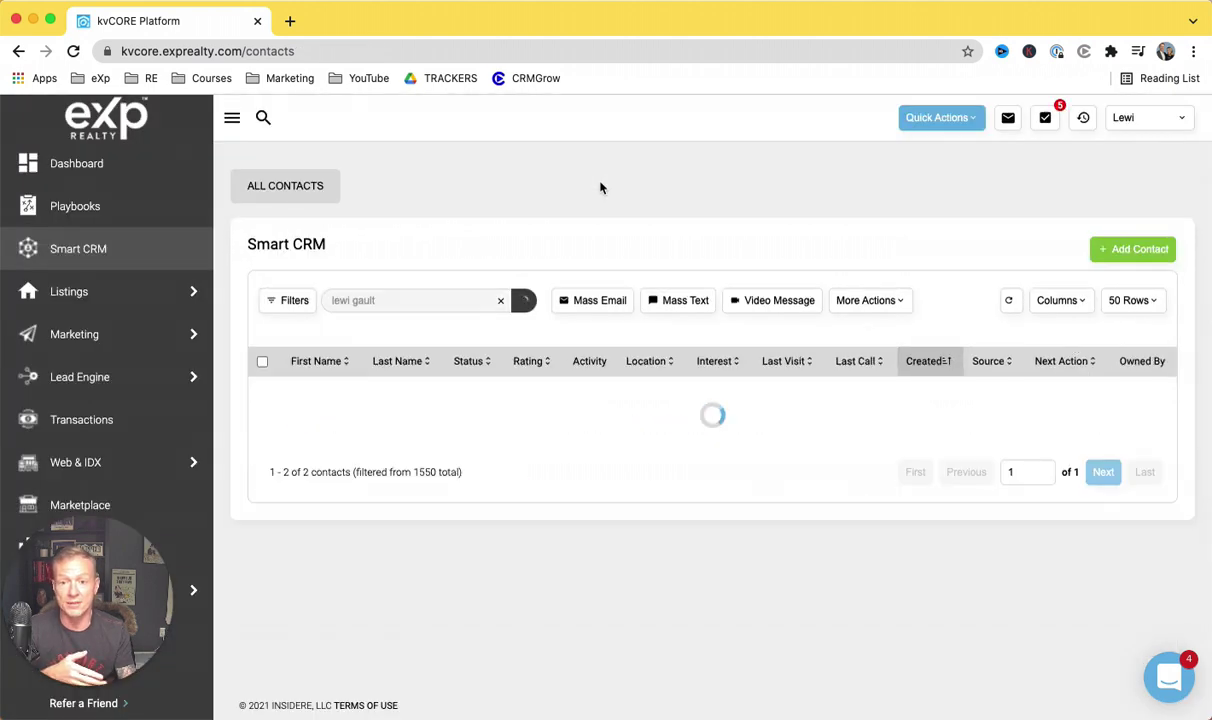